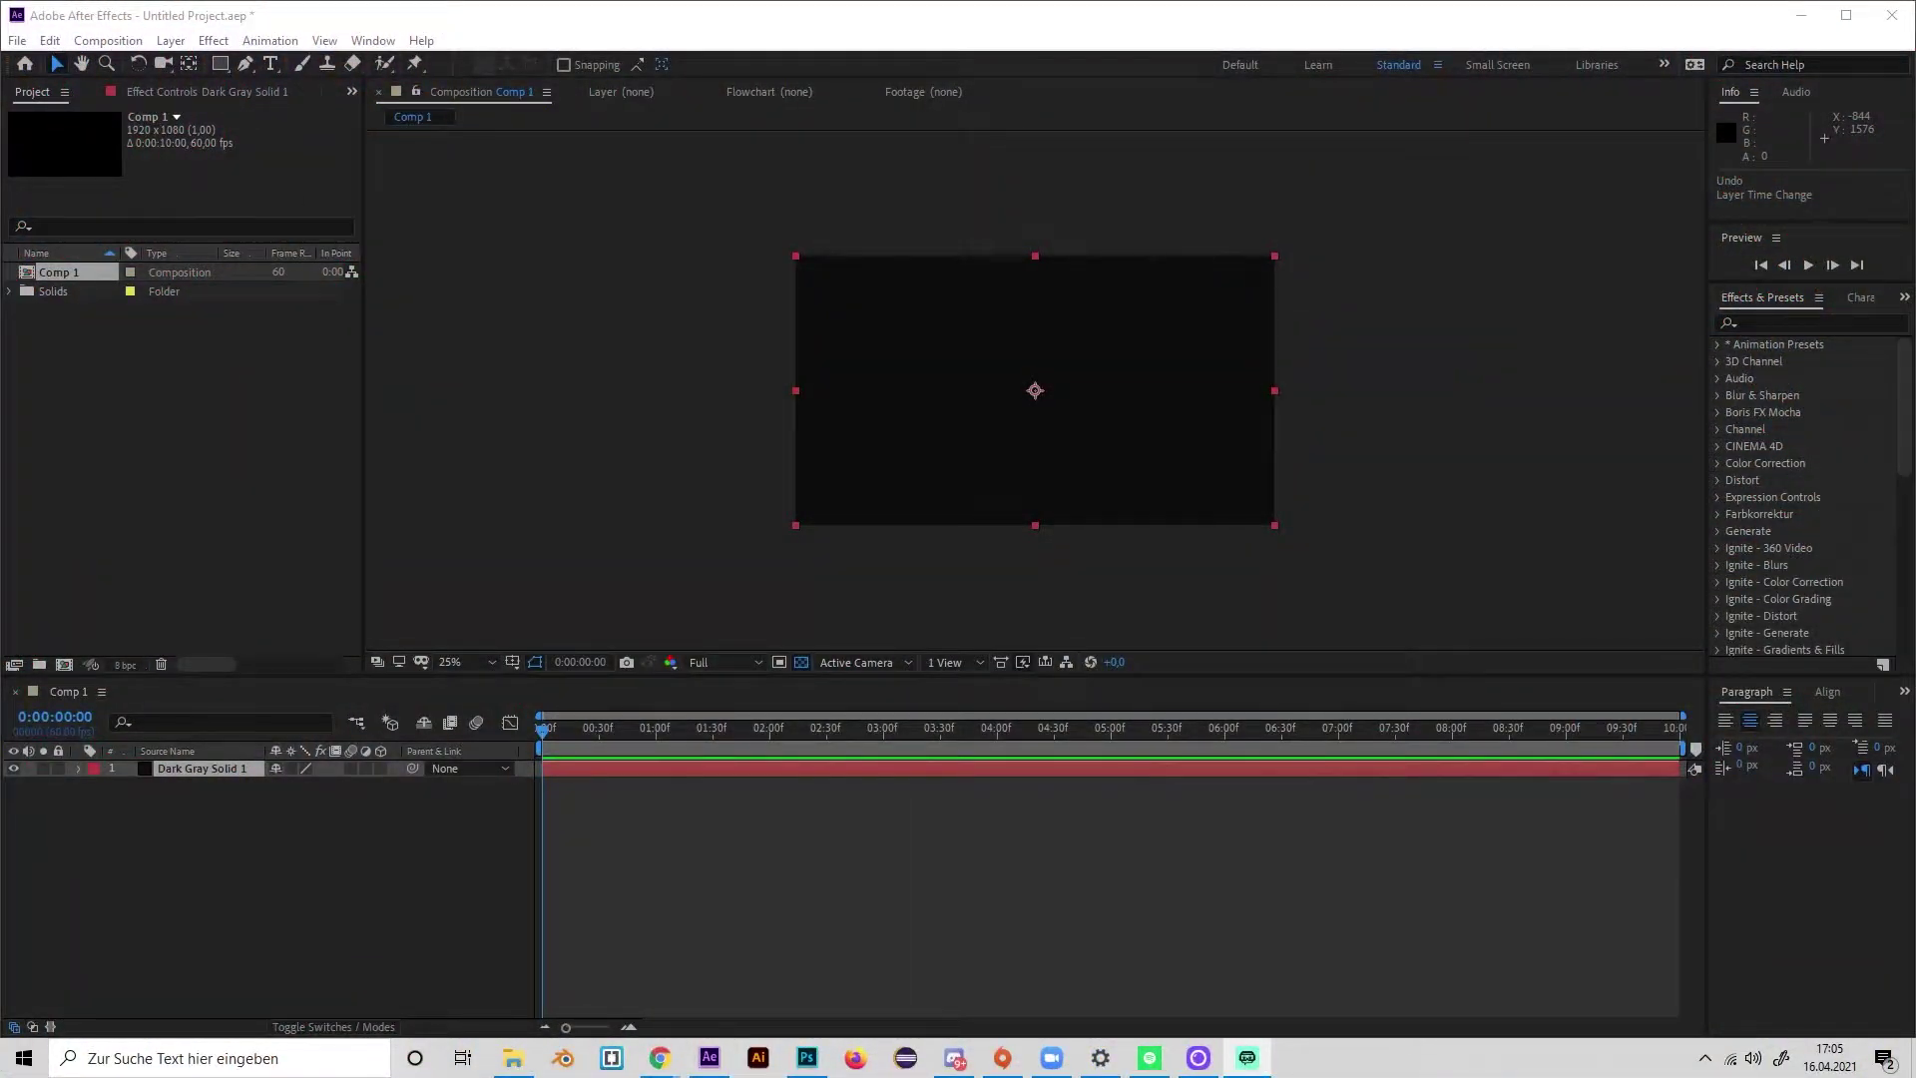
Replay the finished ring burst, then add a new dark gray solid, Dark Gray Solid 2.
key("space")
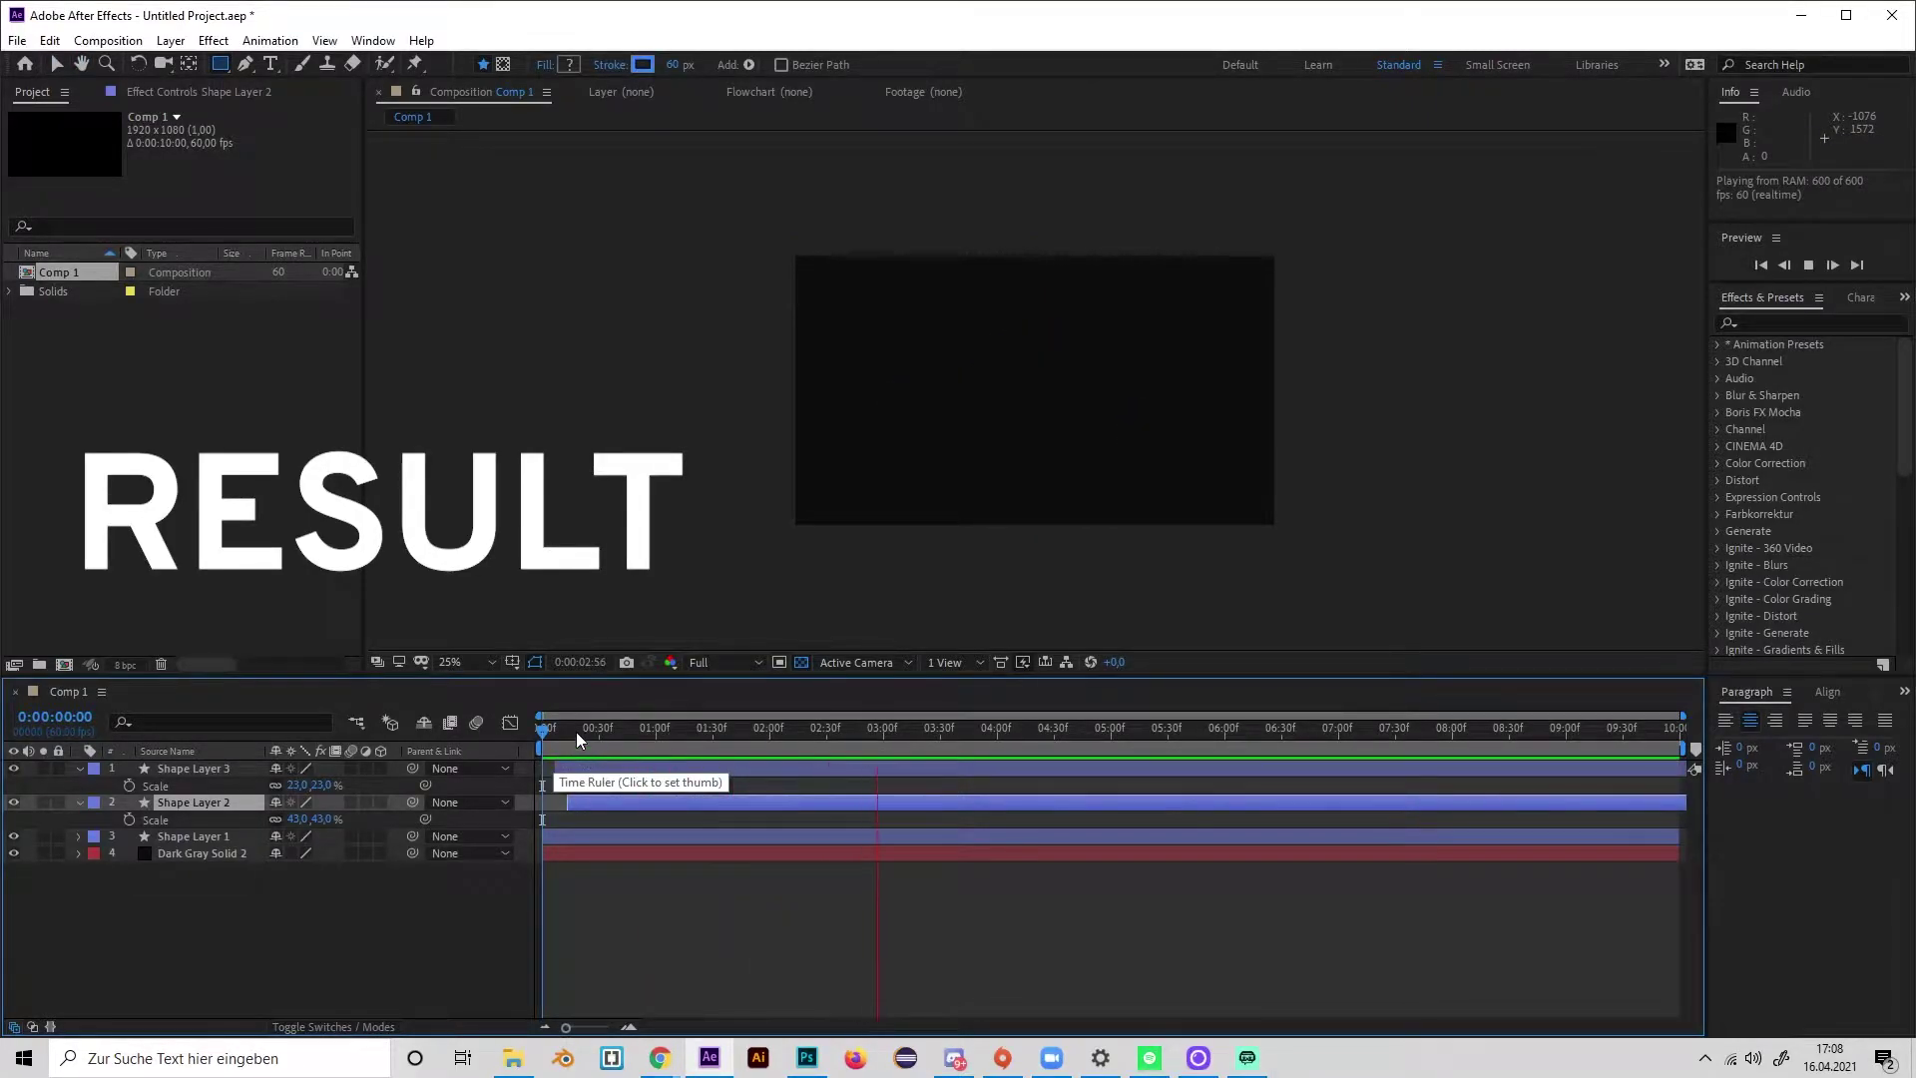
key("space")
key("space")
key("space")
key("space")
key("space")
key("space")
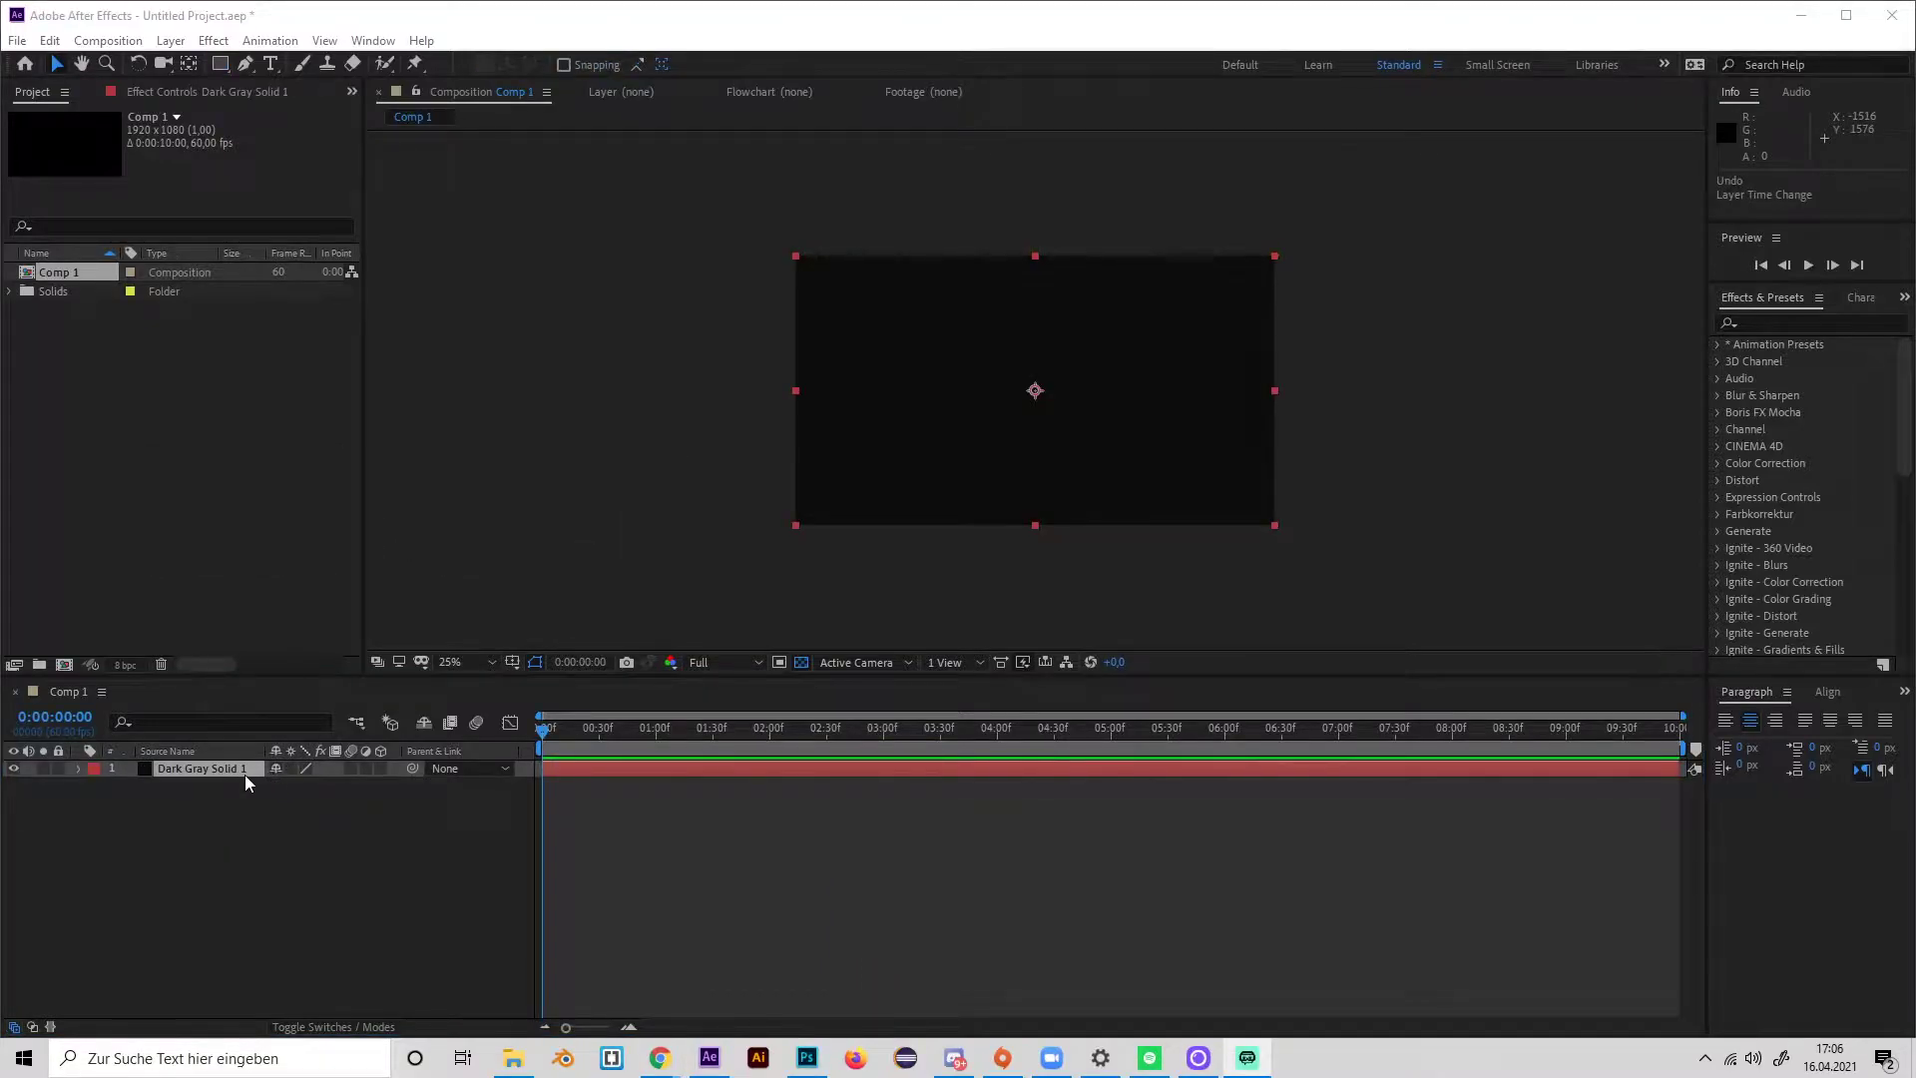
right_click(250, 784)
mouse_move(268, 799)
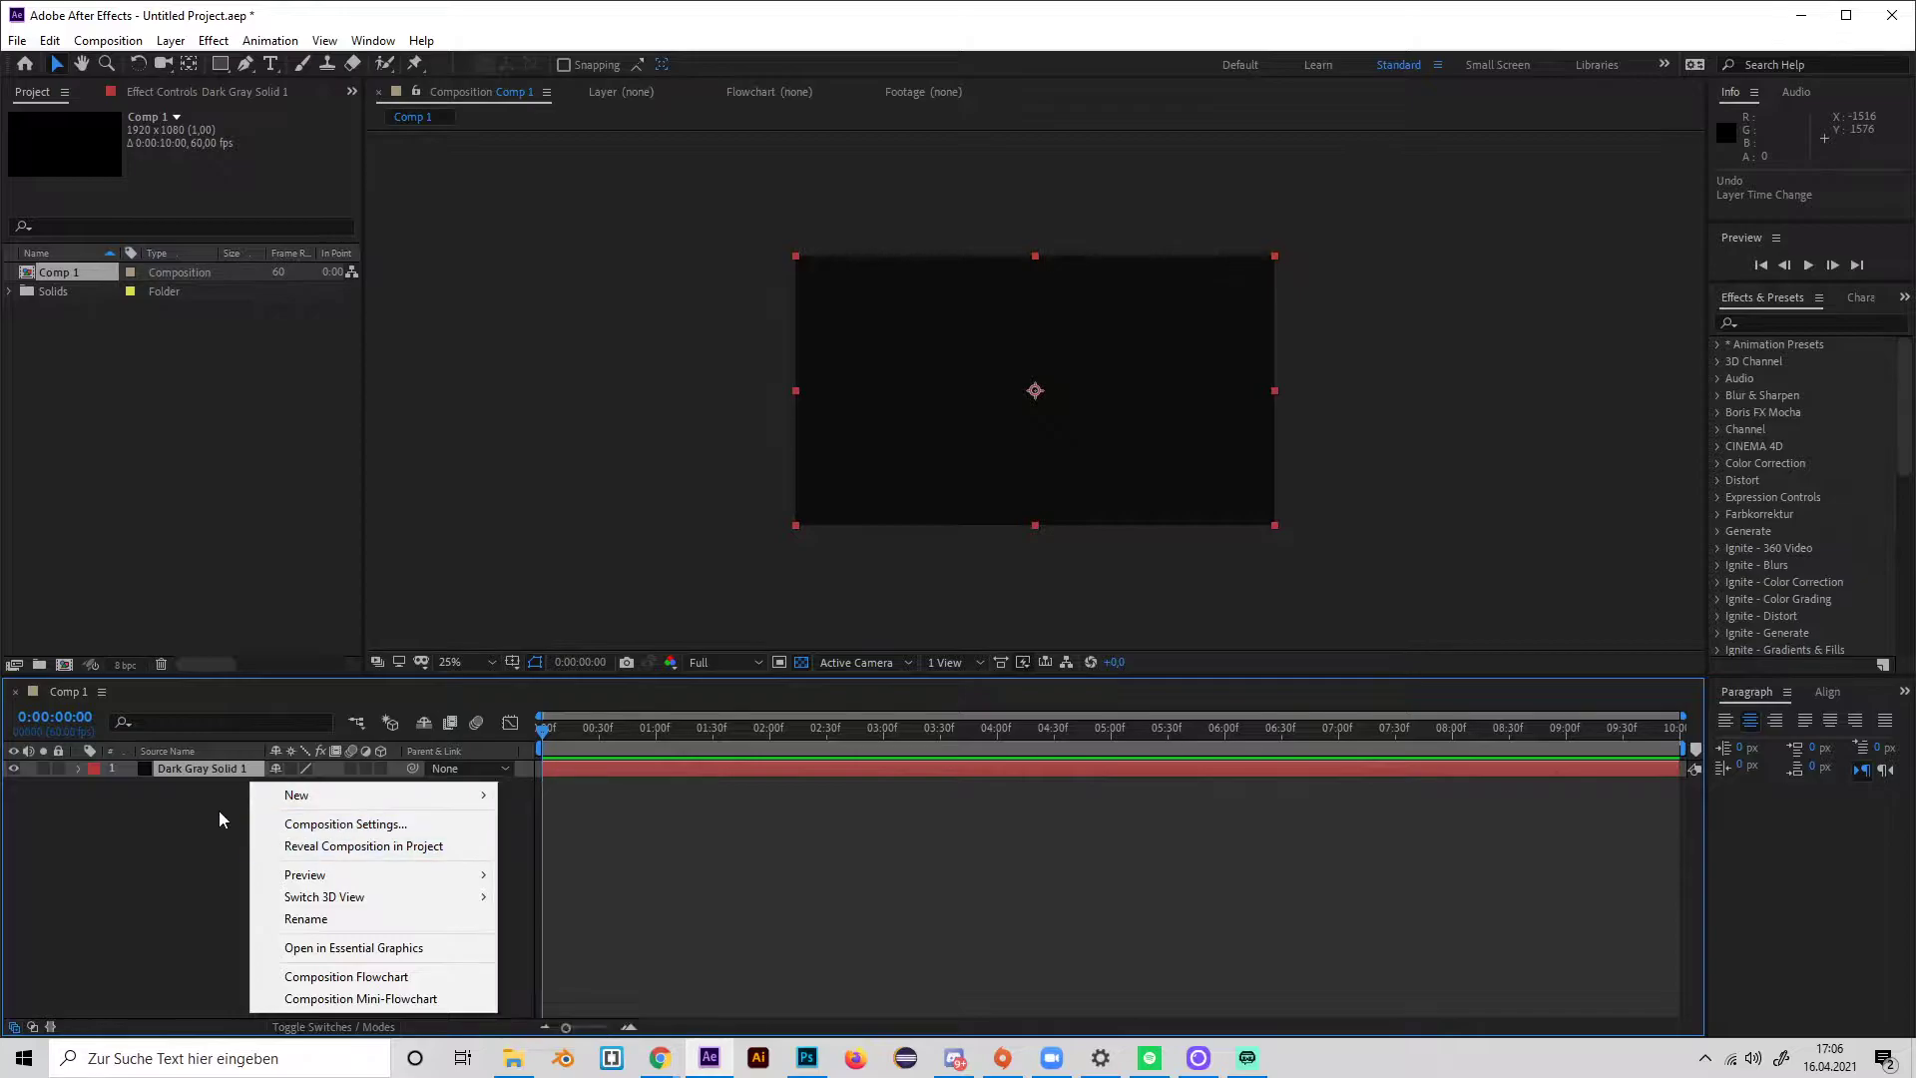
left_click(599, 847)
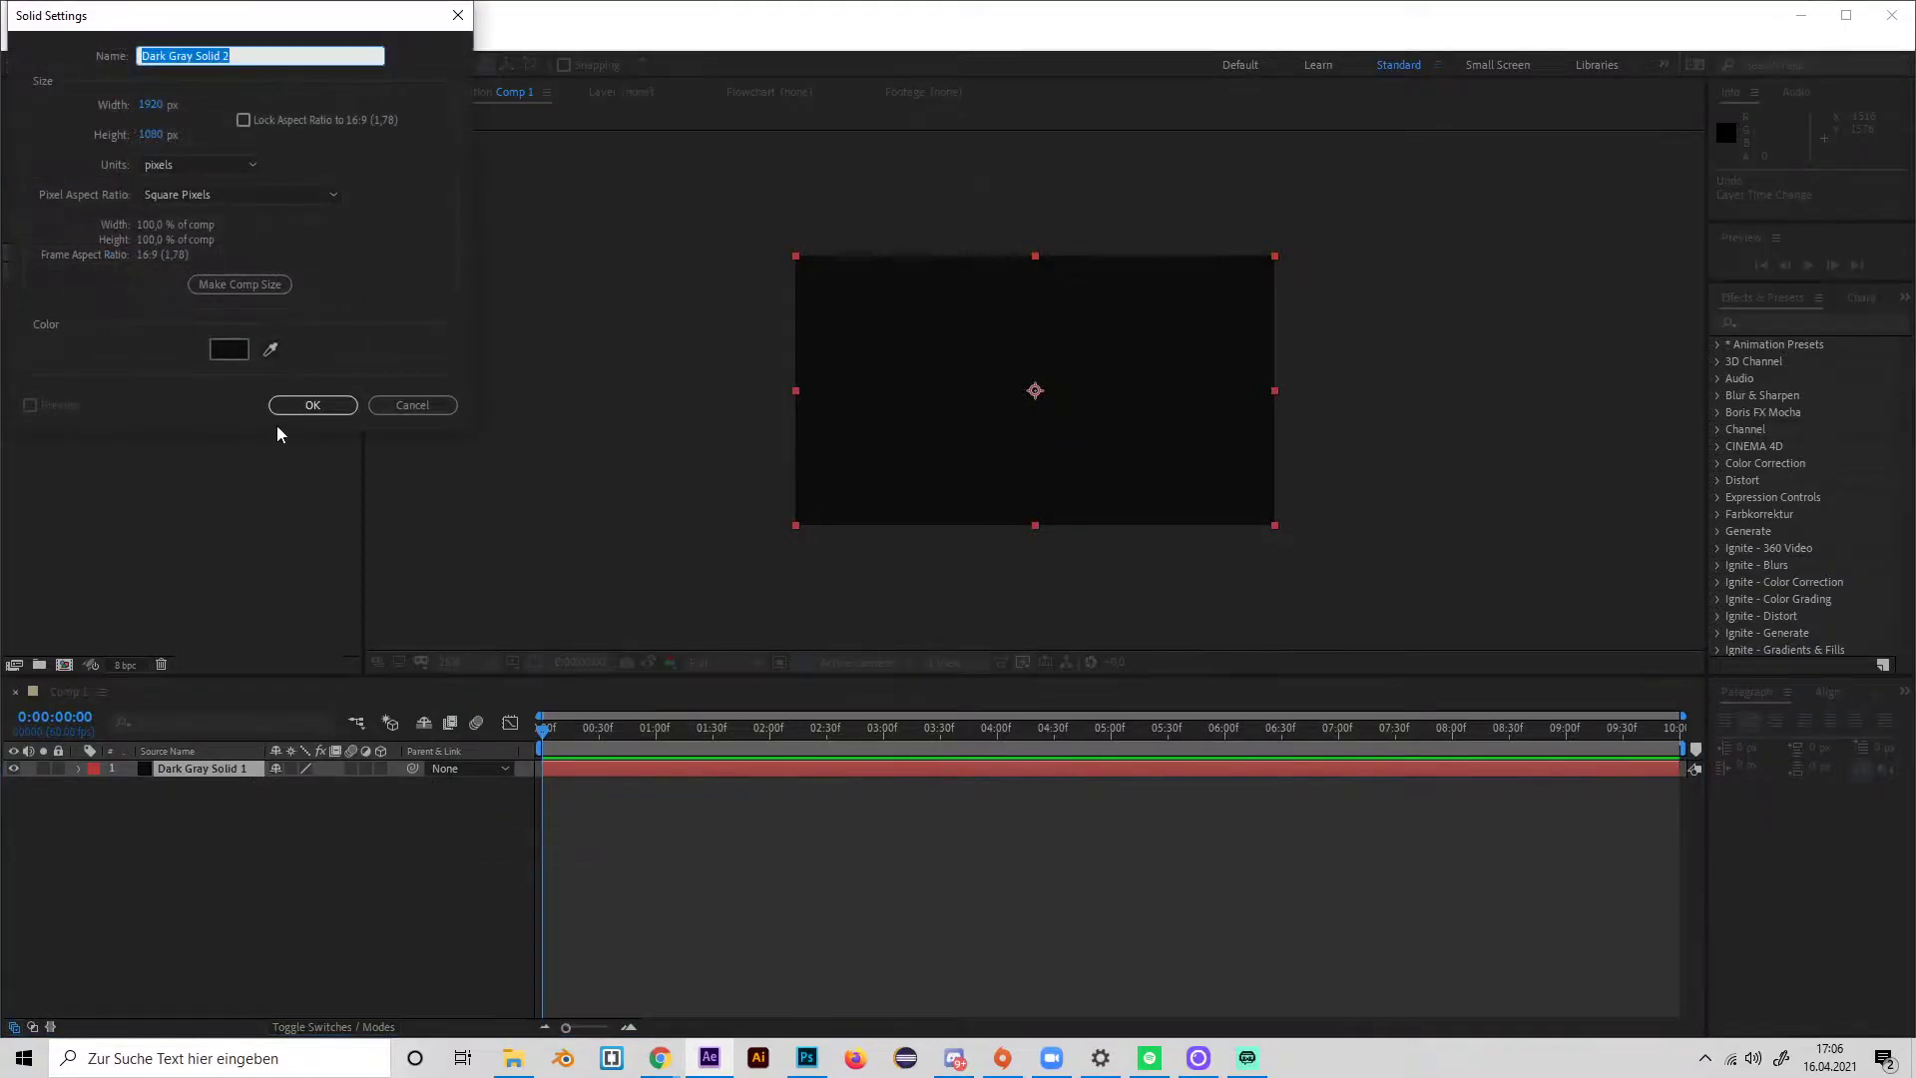
left_click(299, 407)
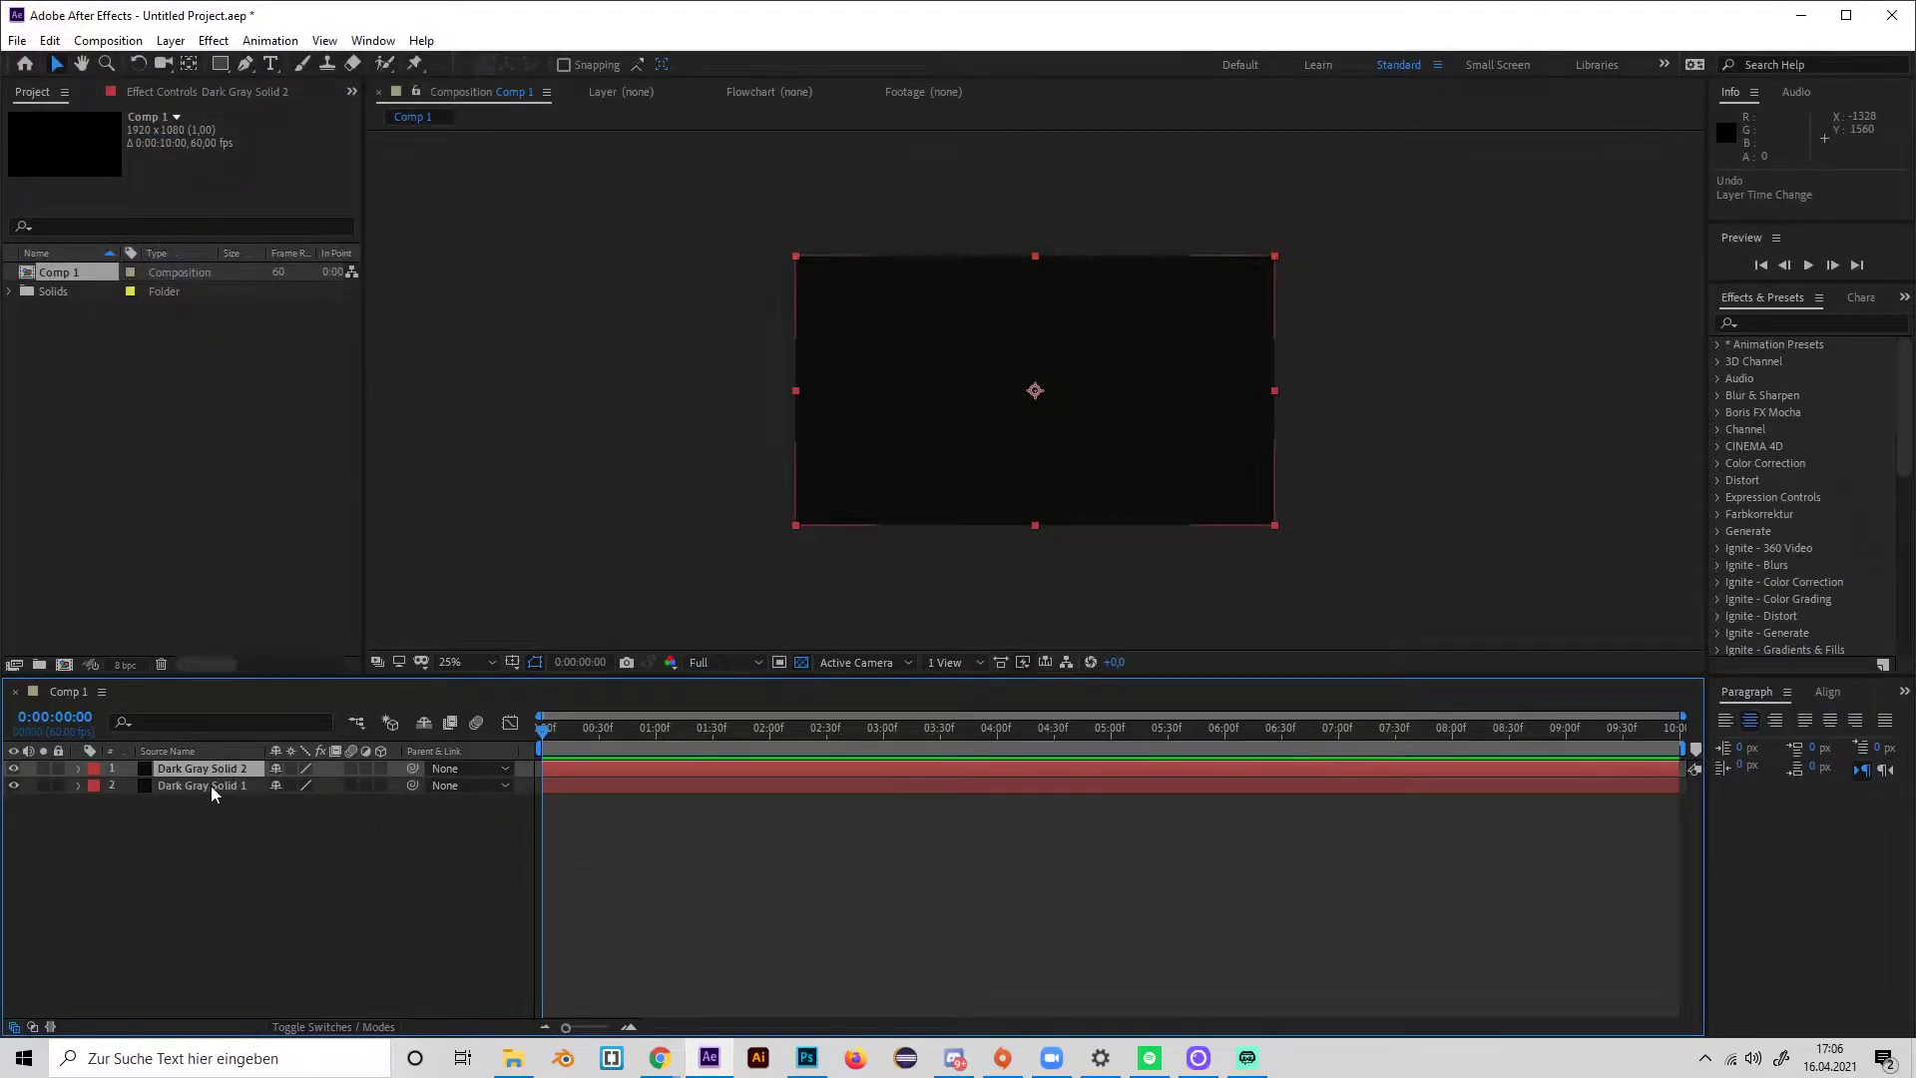
Delete the old Dark Gray Solid 1 layer from Comp 1.
left_click(213, 787)
key("Delete")
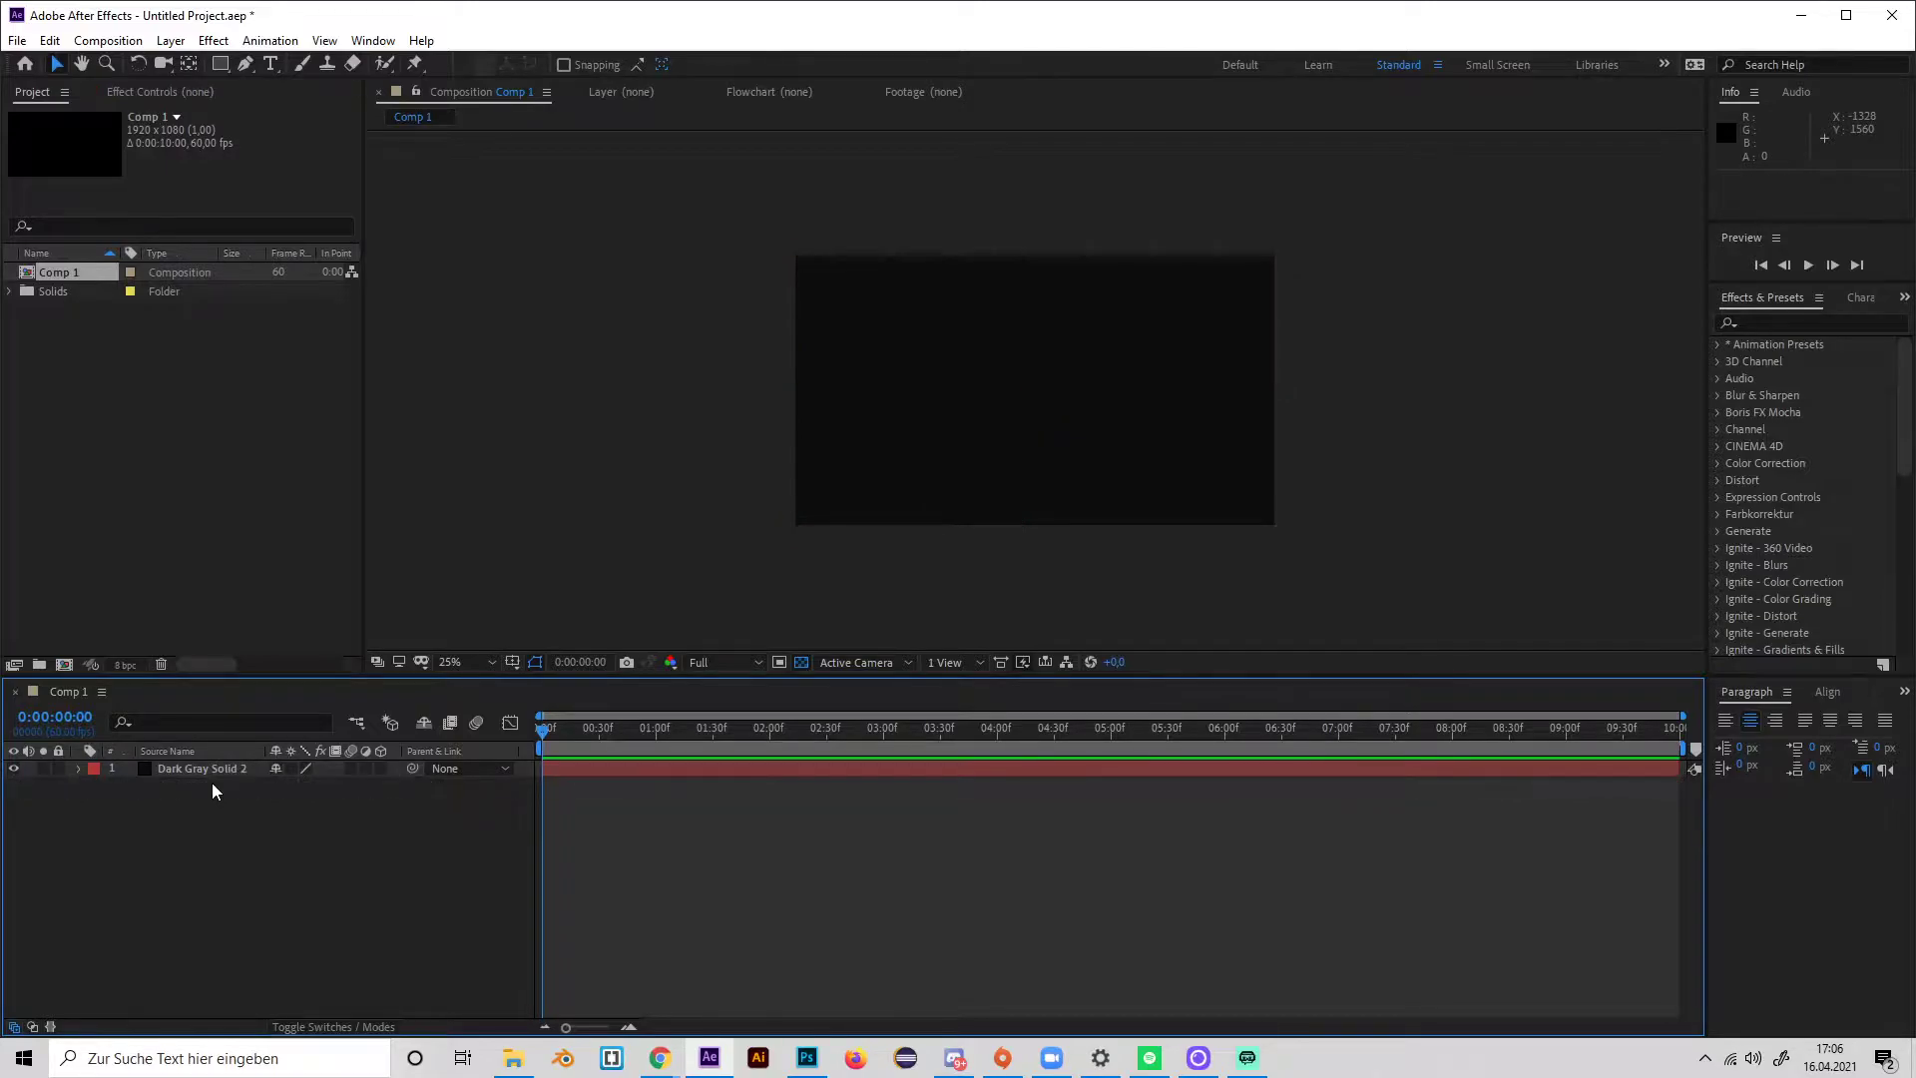
right_click(211, 791)
mouse_move(238, 804)
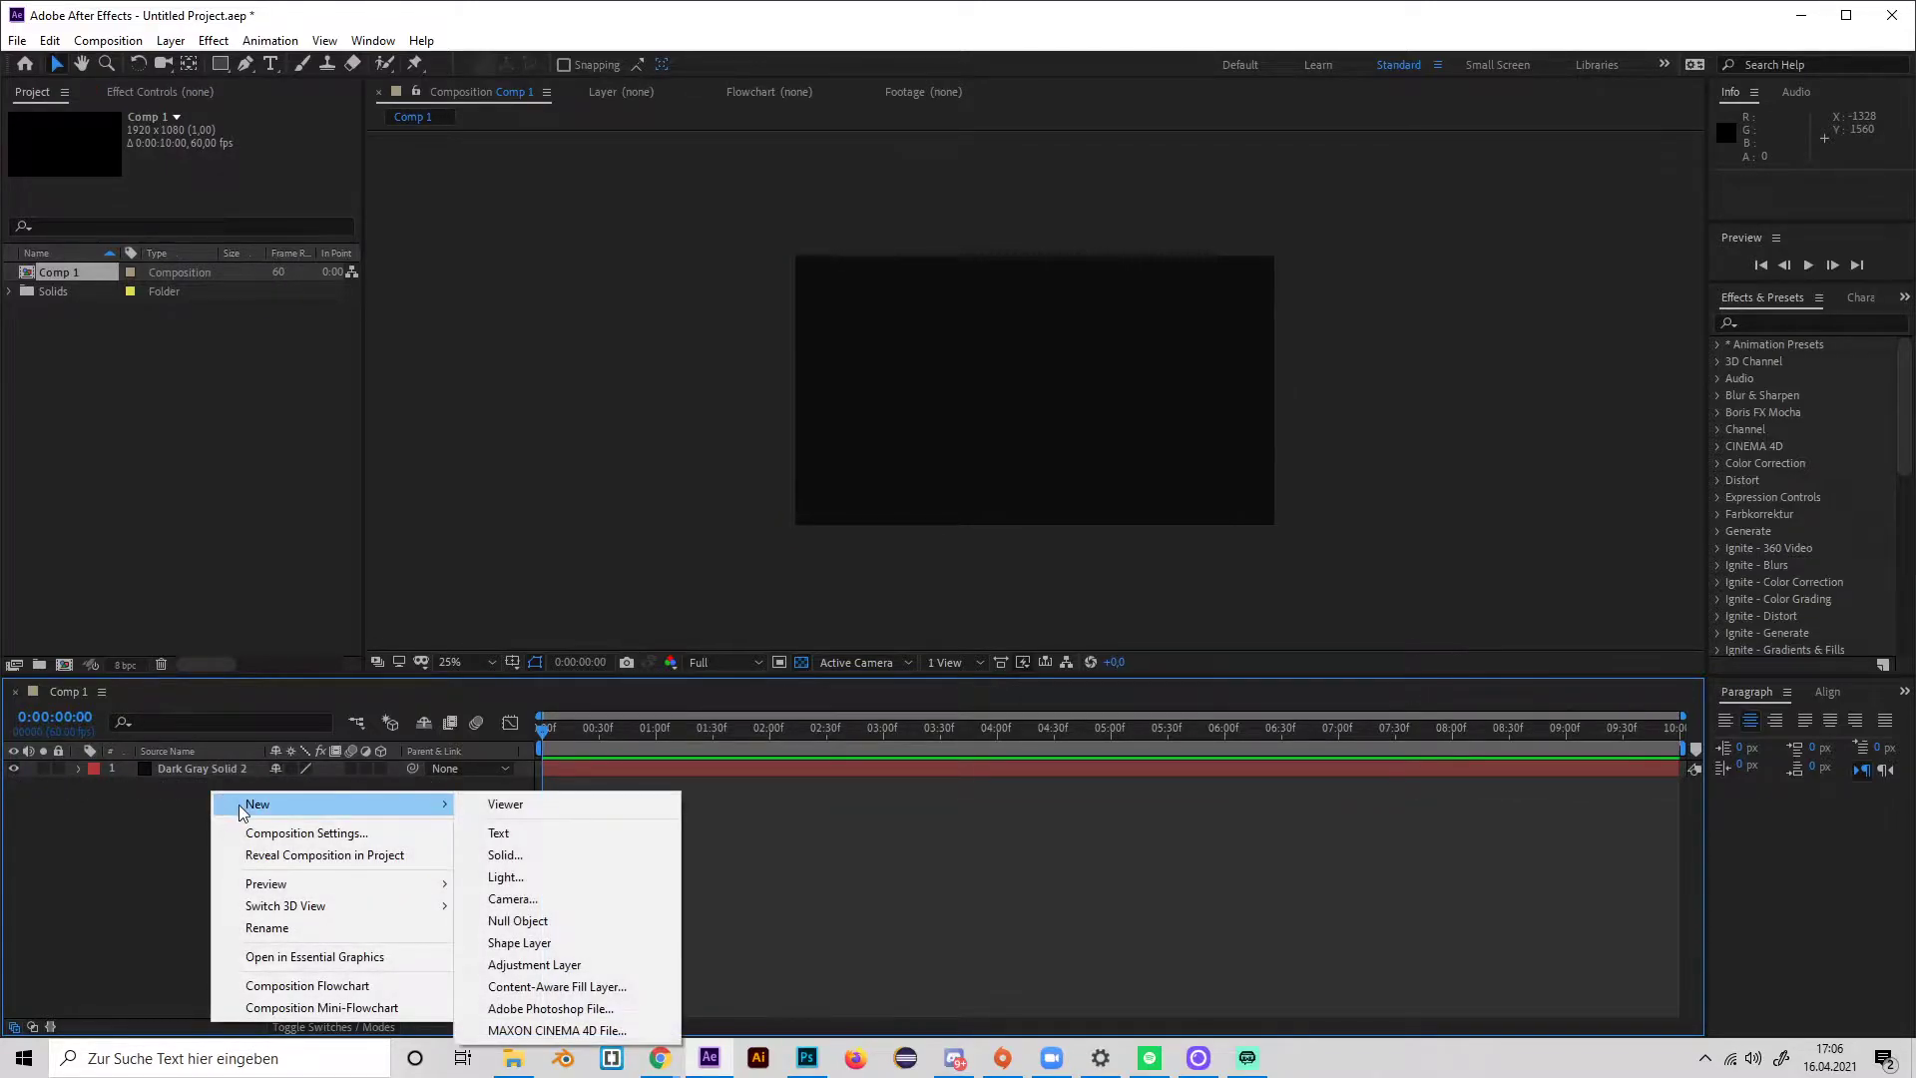
Add a new shape layer containing an ellipse path.
left_click(537, 943)
left_click(78, 769)
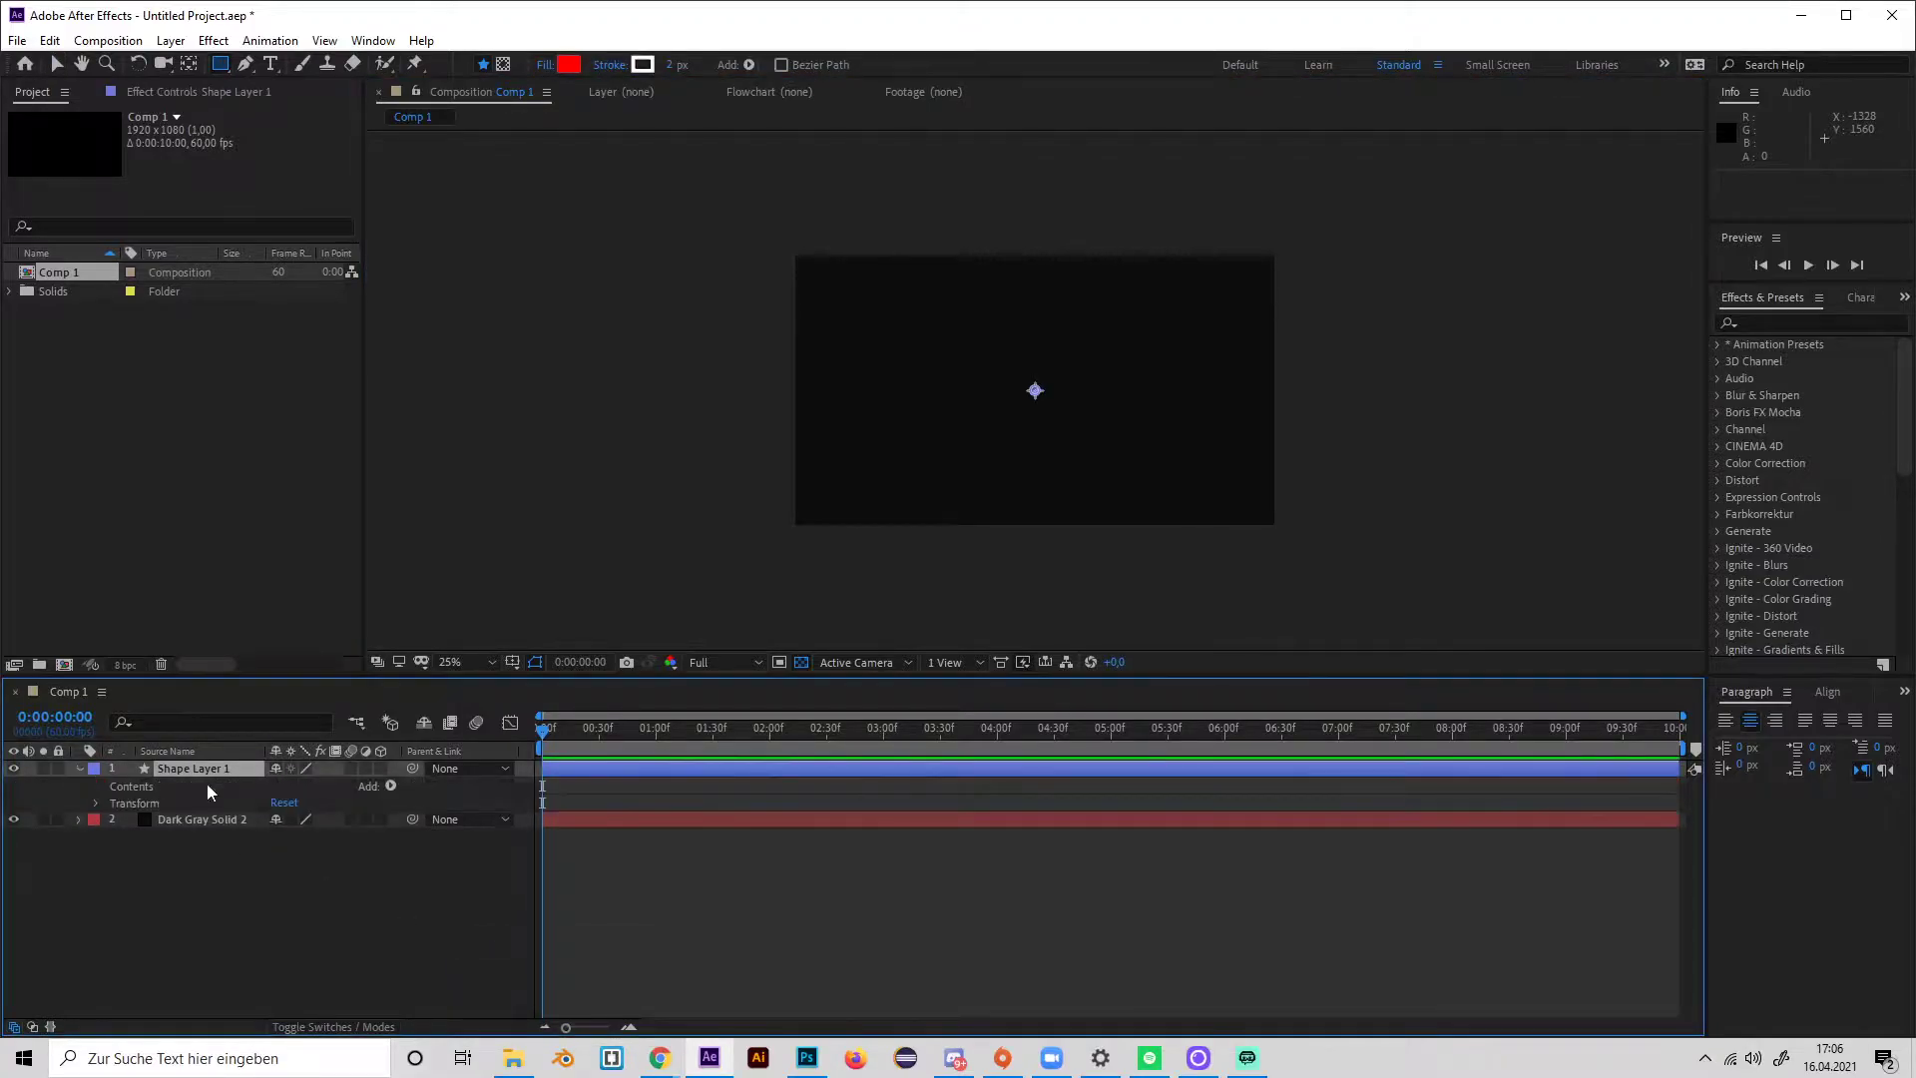
left_click(390, 787)
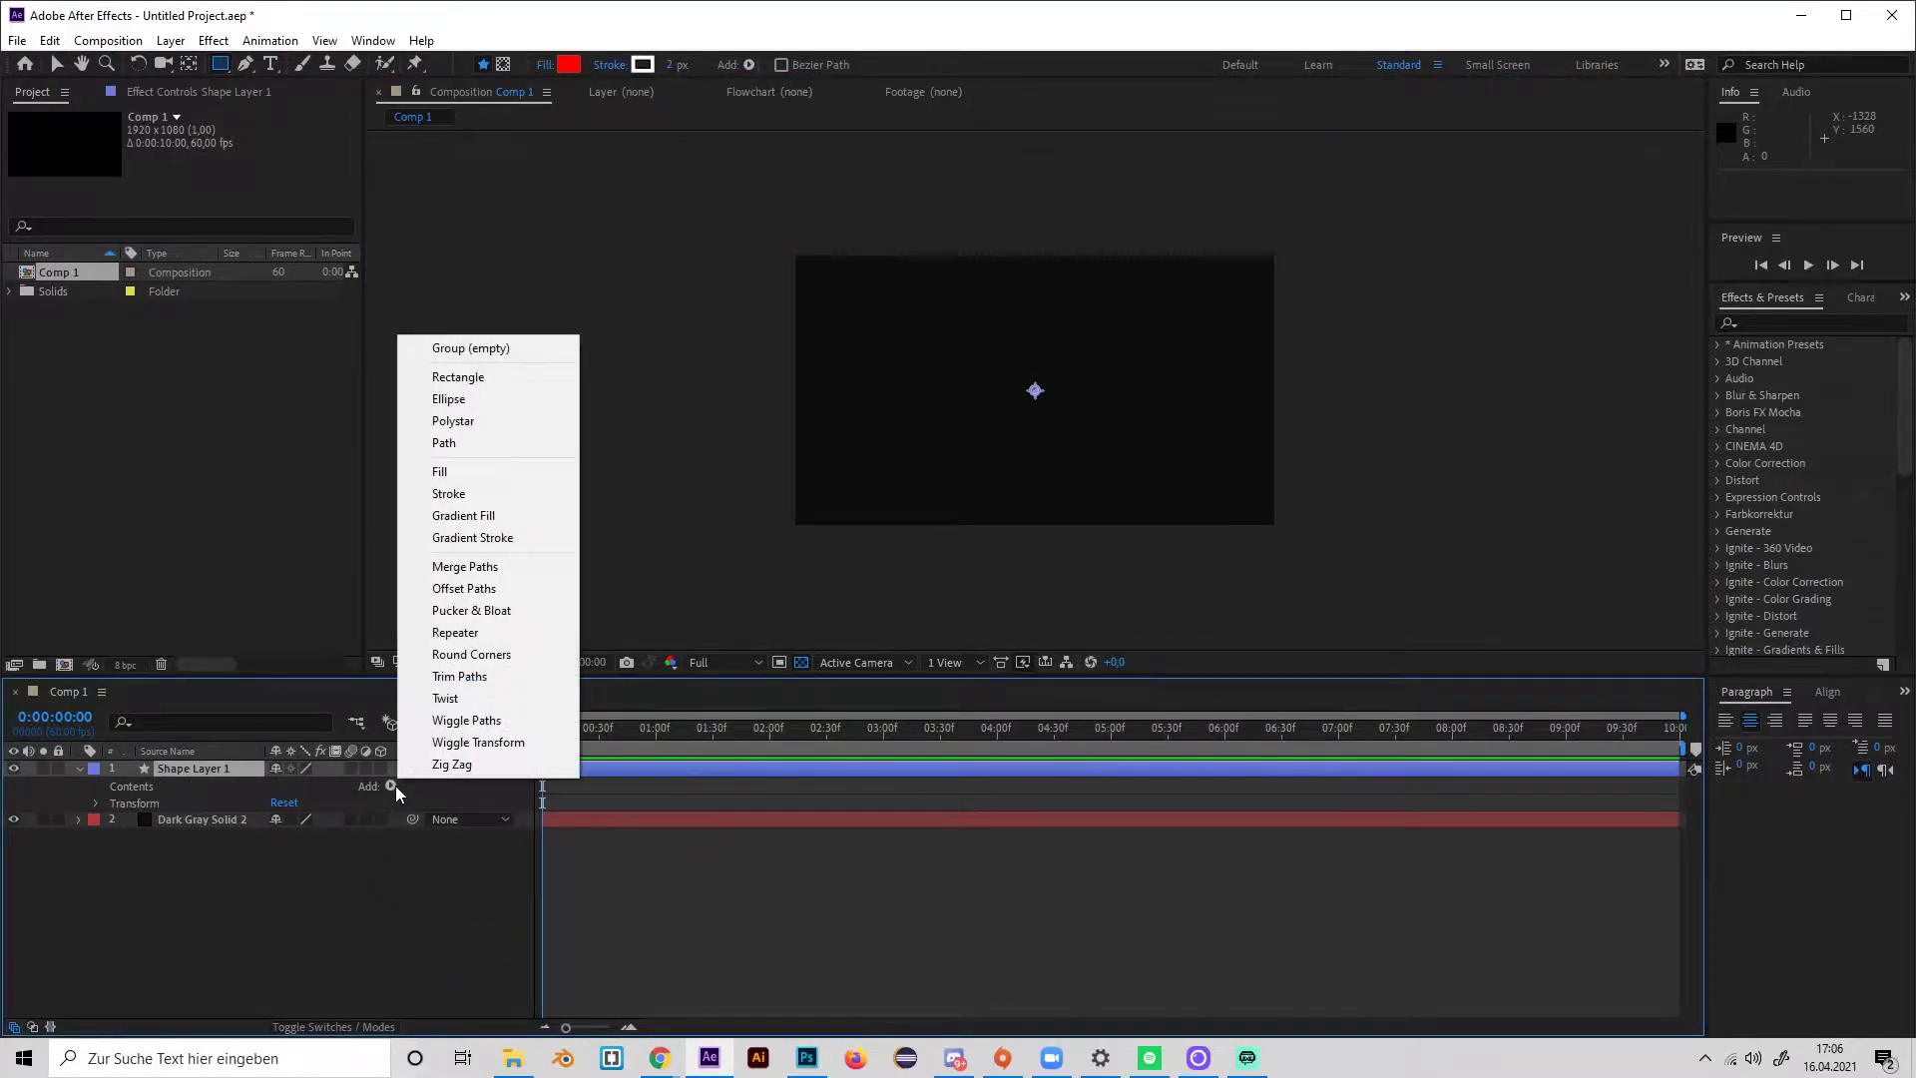
left_click(450, 400)
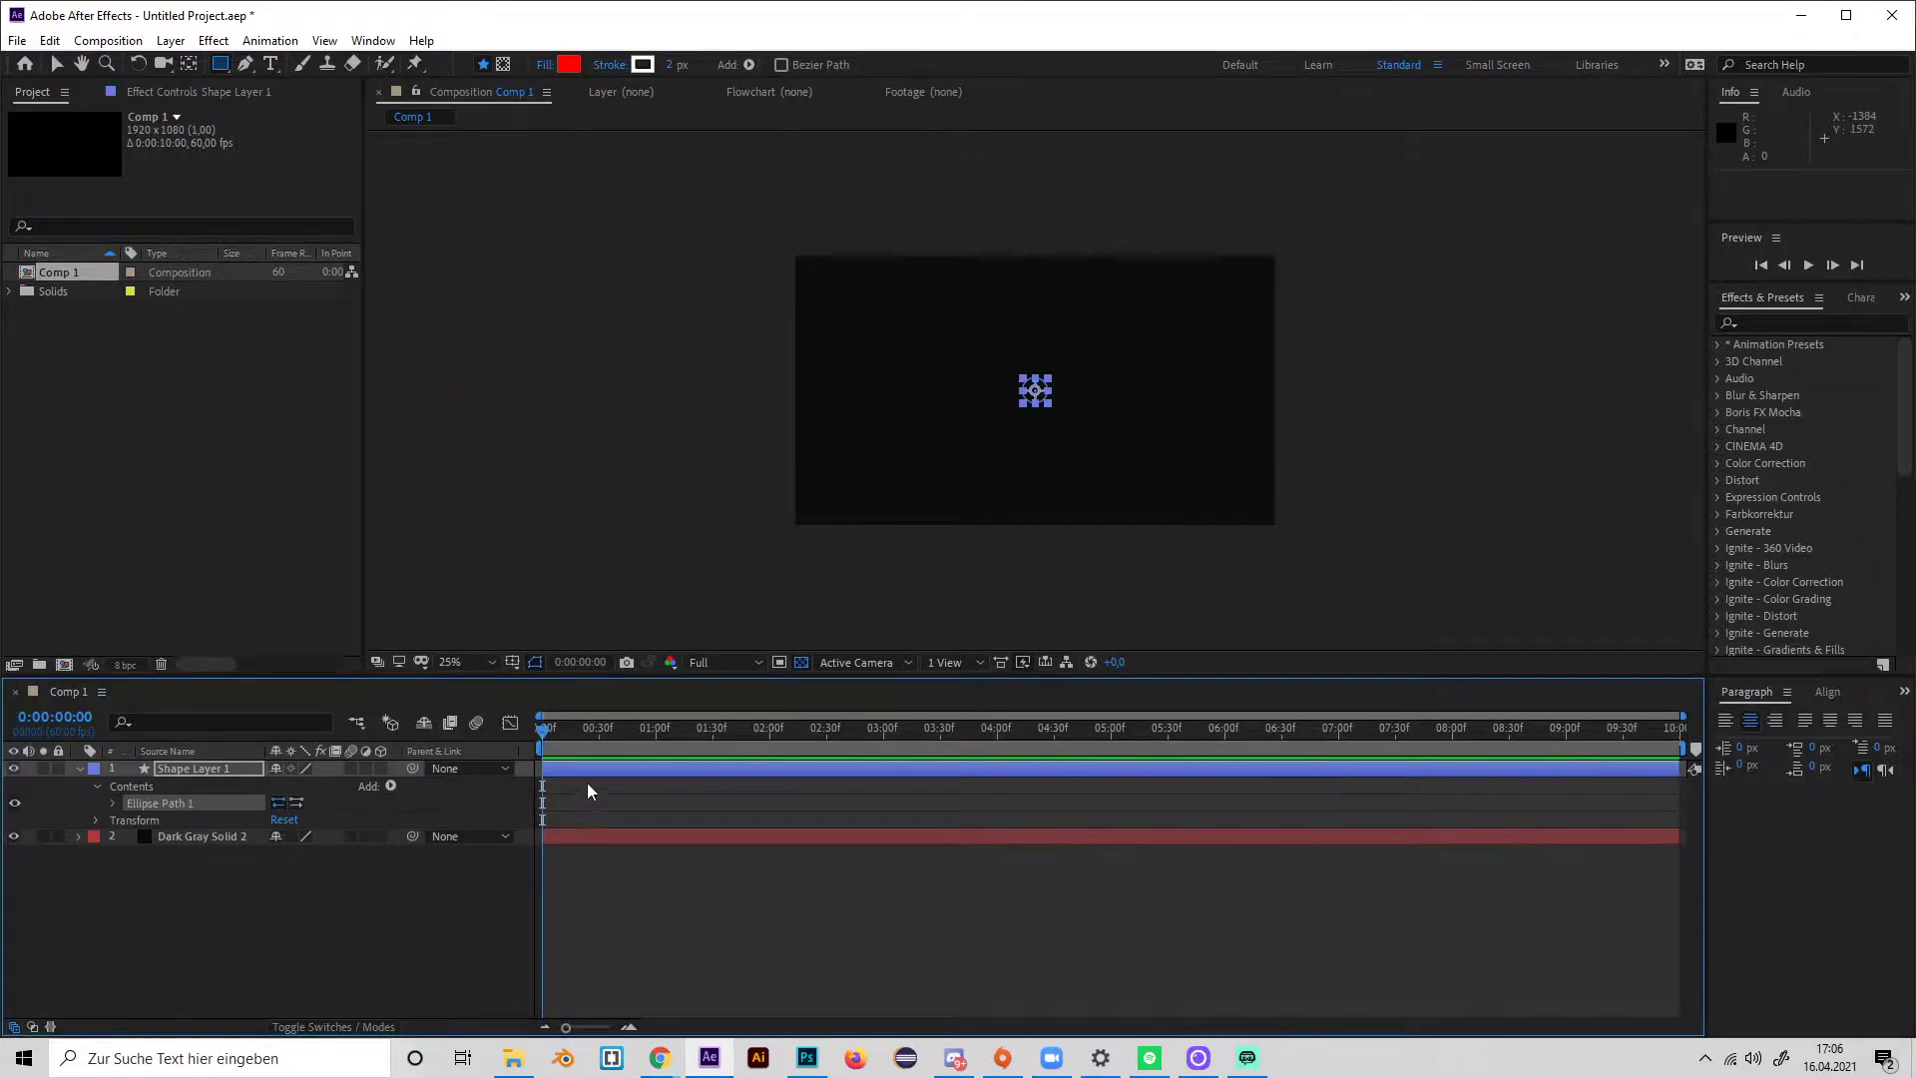
Keyframe the ellipse Size from 0 at the start to 496 at 0:00:01:01.
left_click(115, 803)
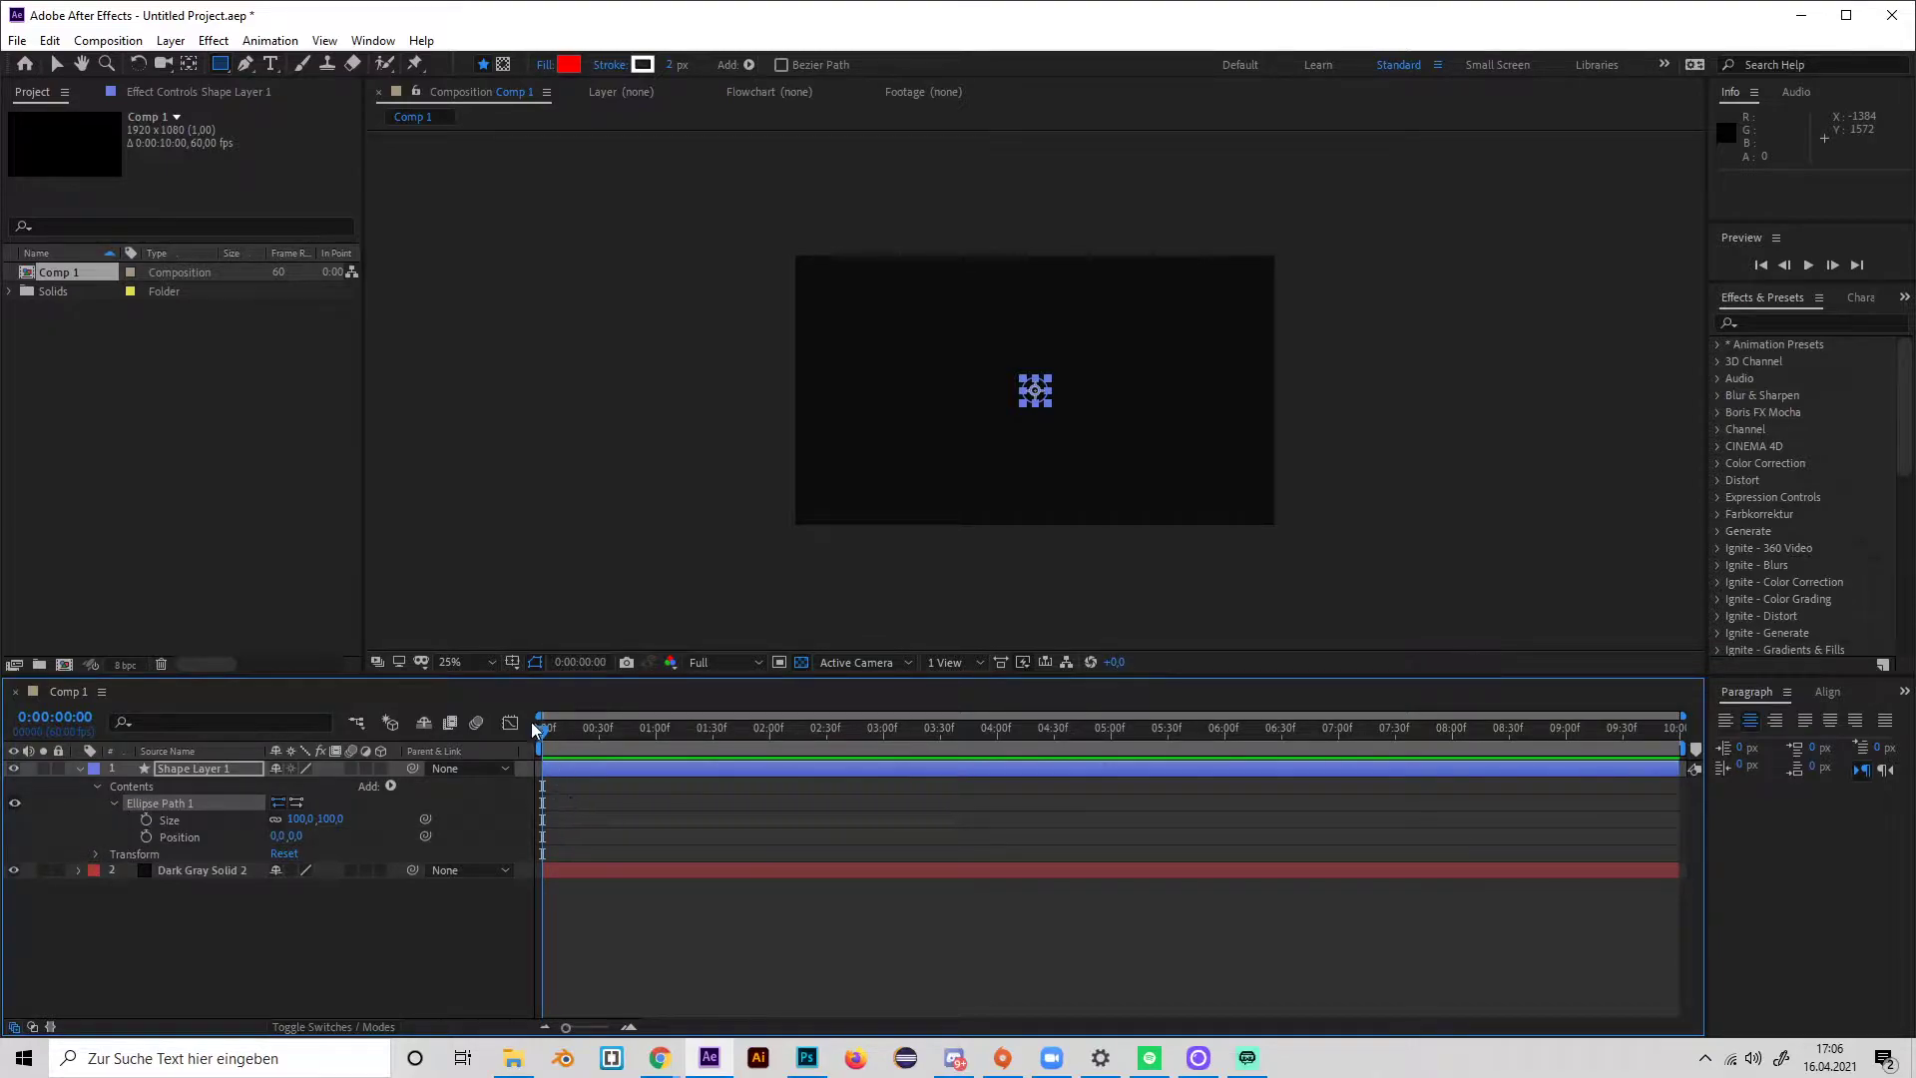
left_click(330, 819)
type("0")
left_click(339, 820)
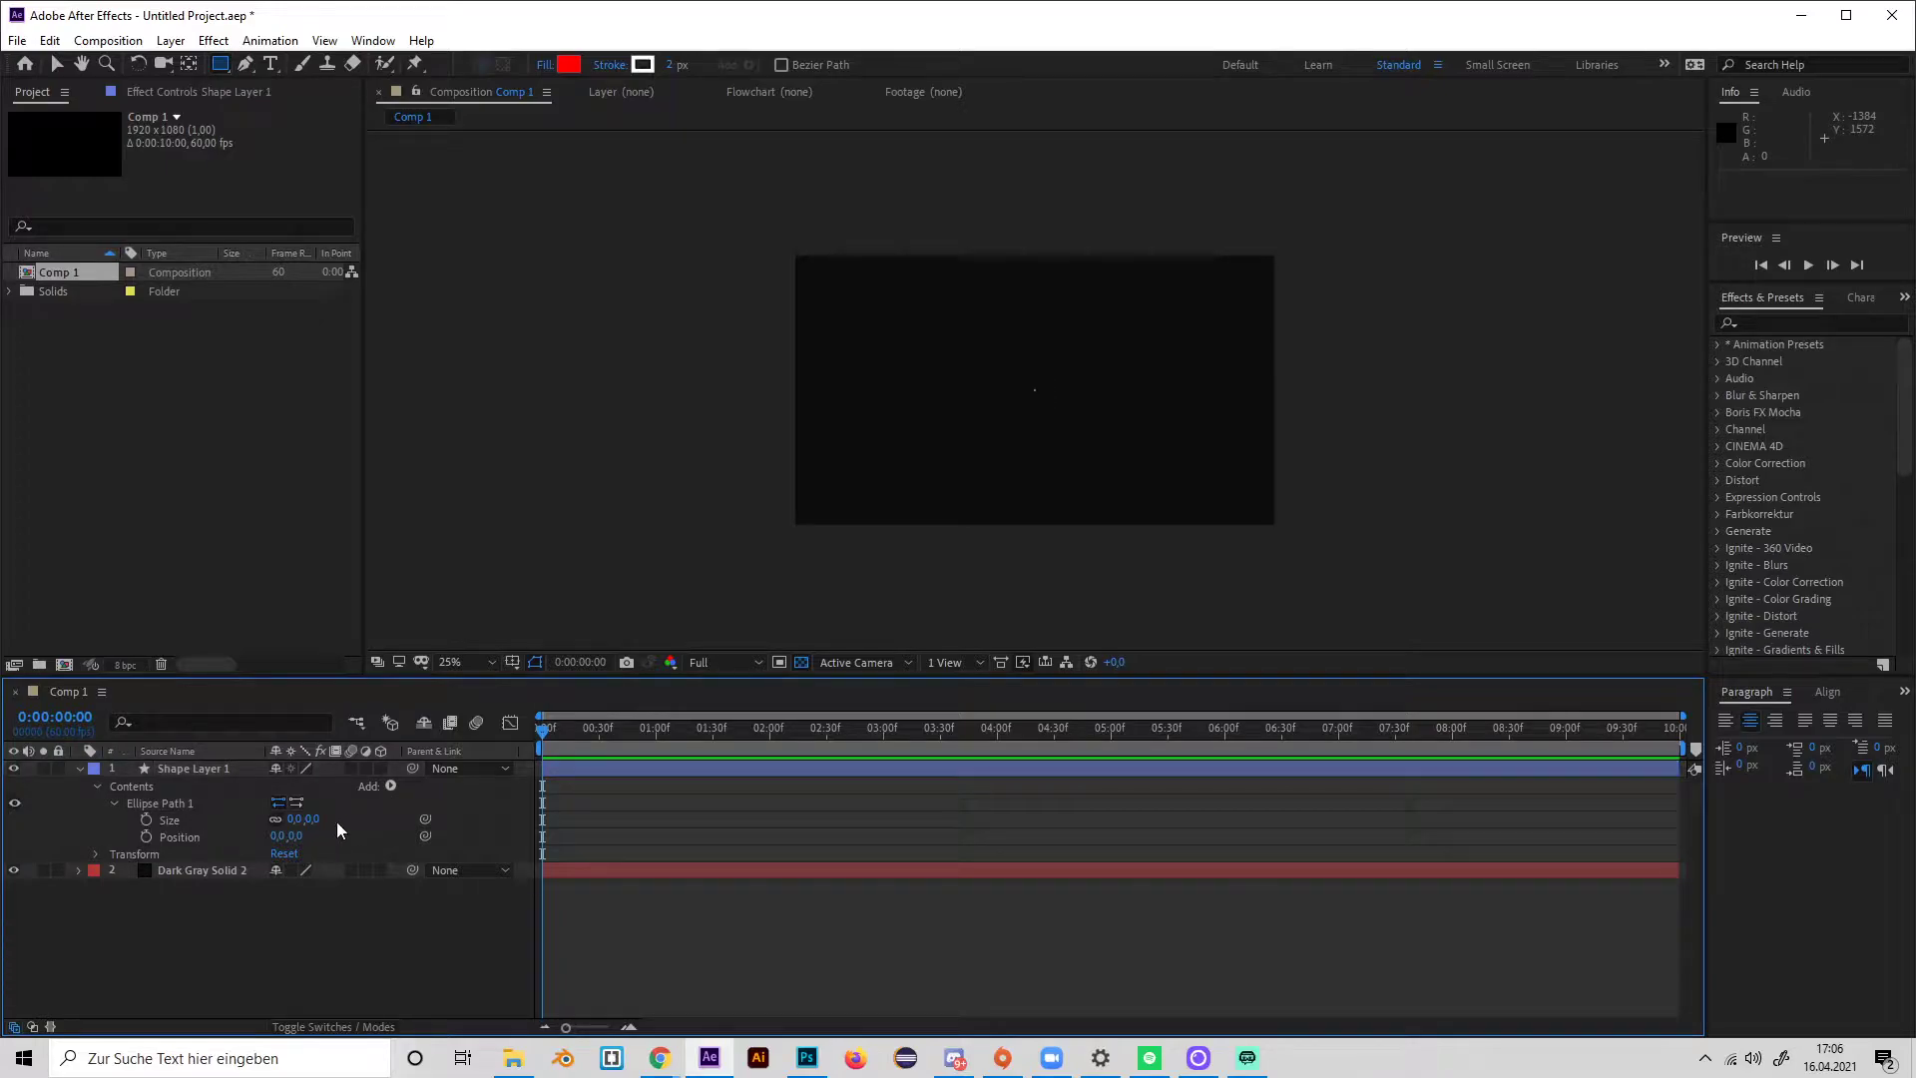
left_click(146, 819)
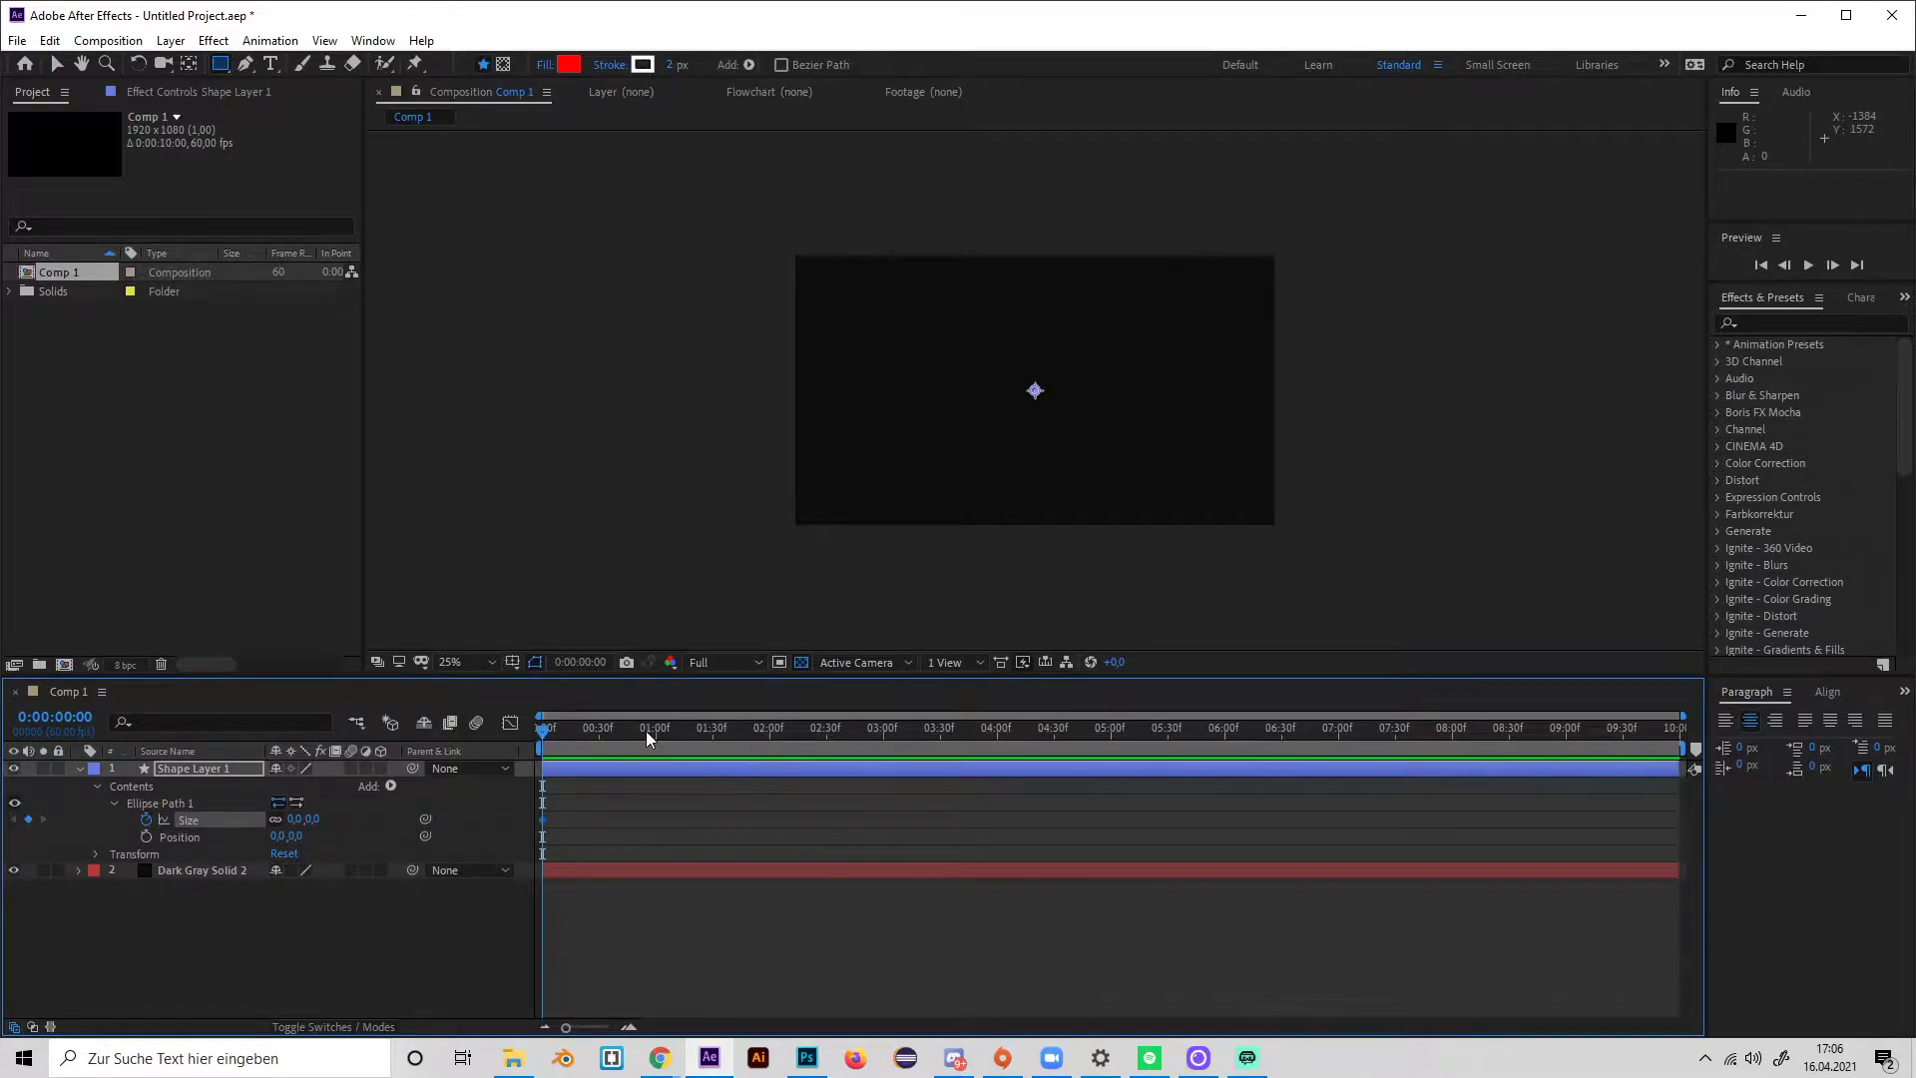
left_click_drag(646, 735, 658, 727)
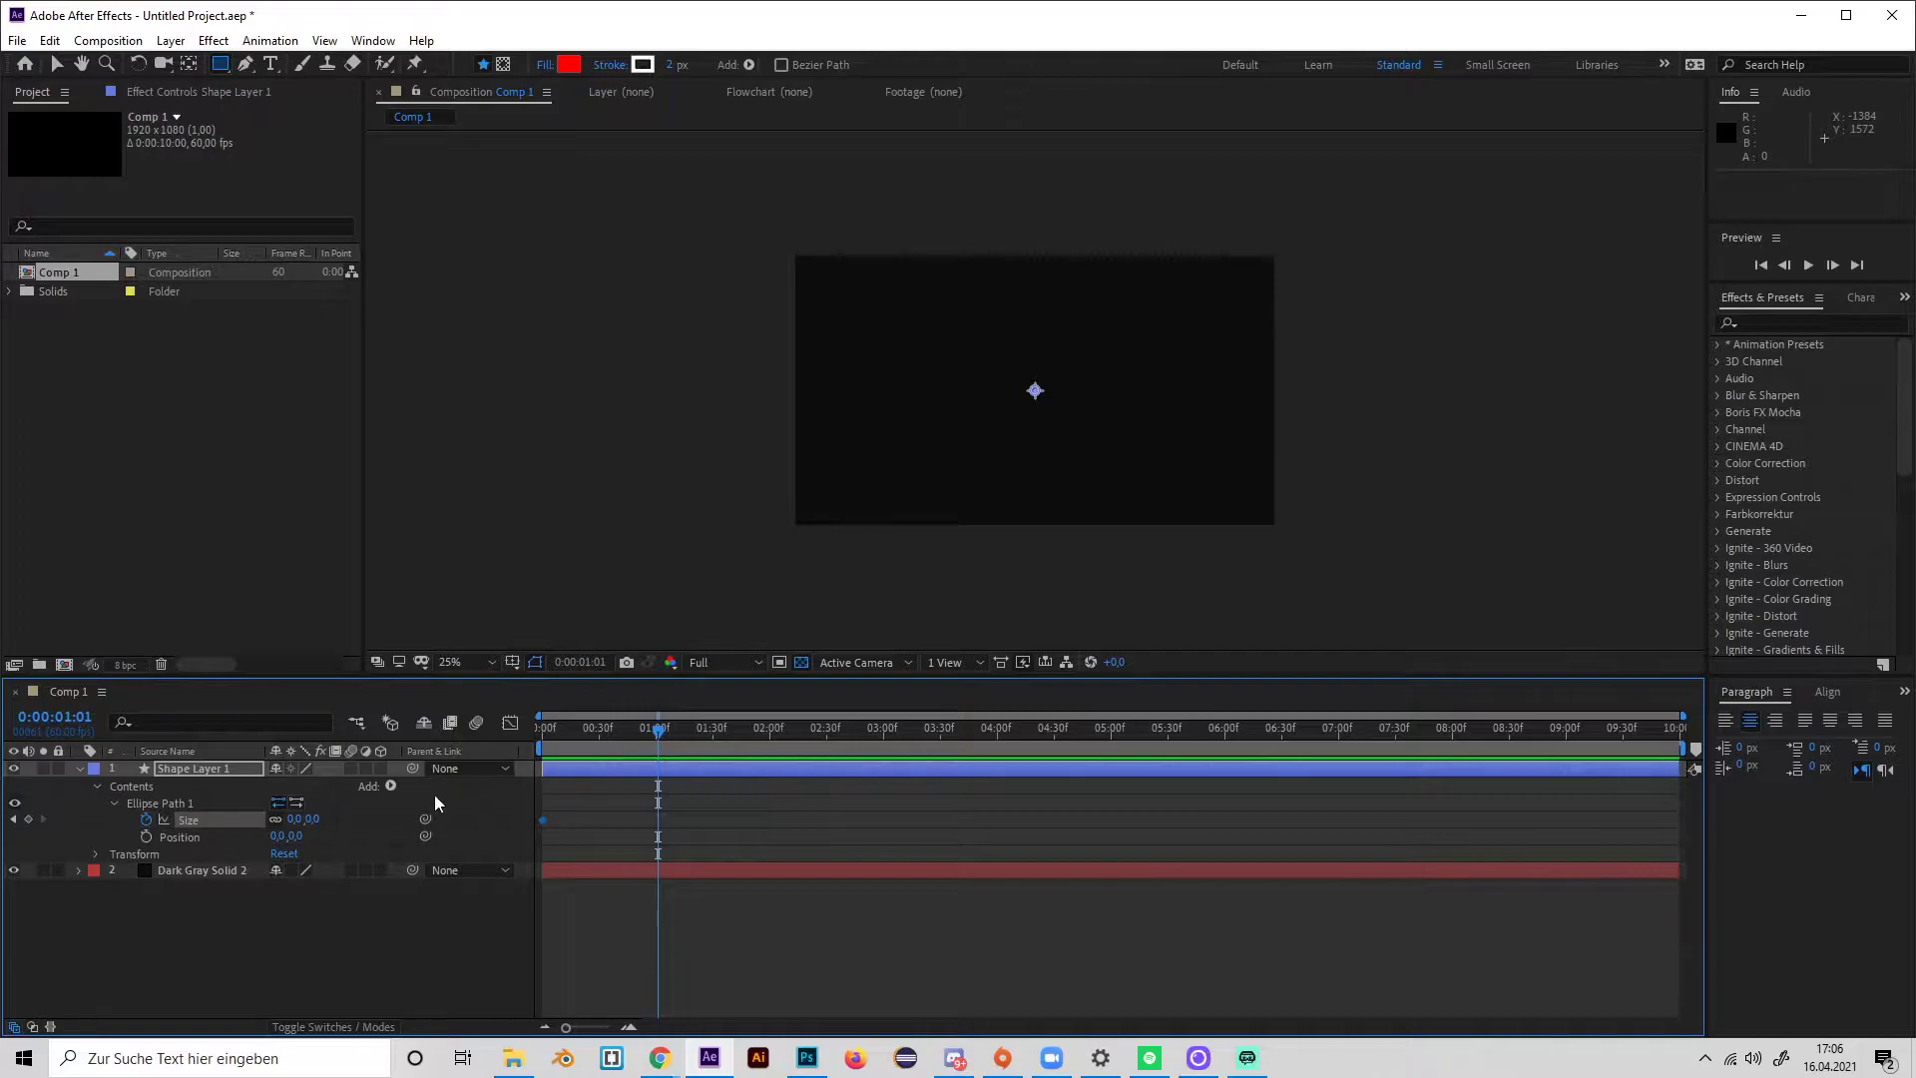
left_click_drag(300, 820, 770, 786)
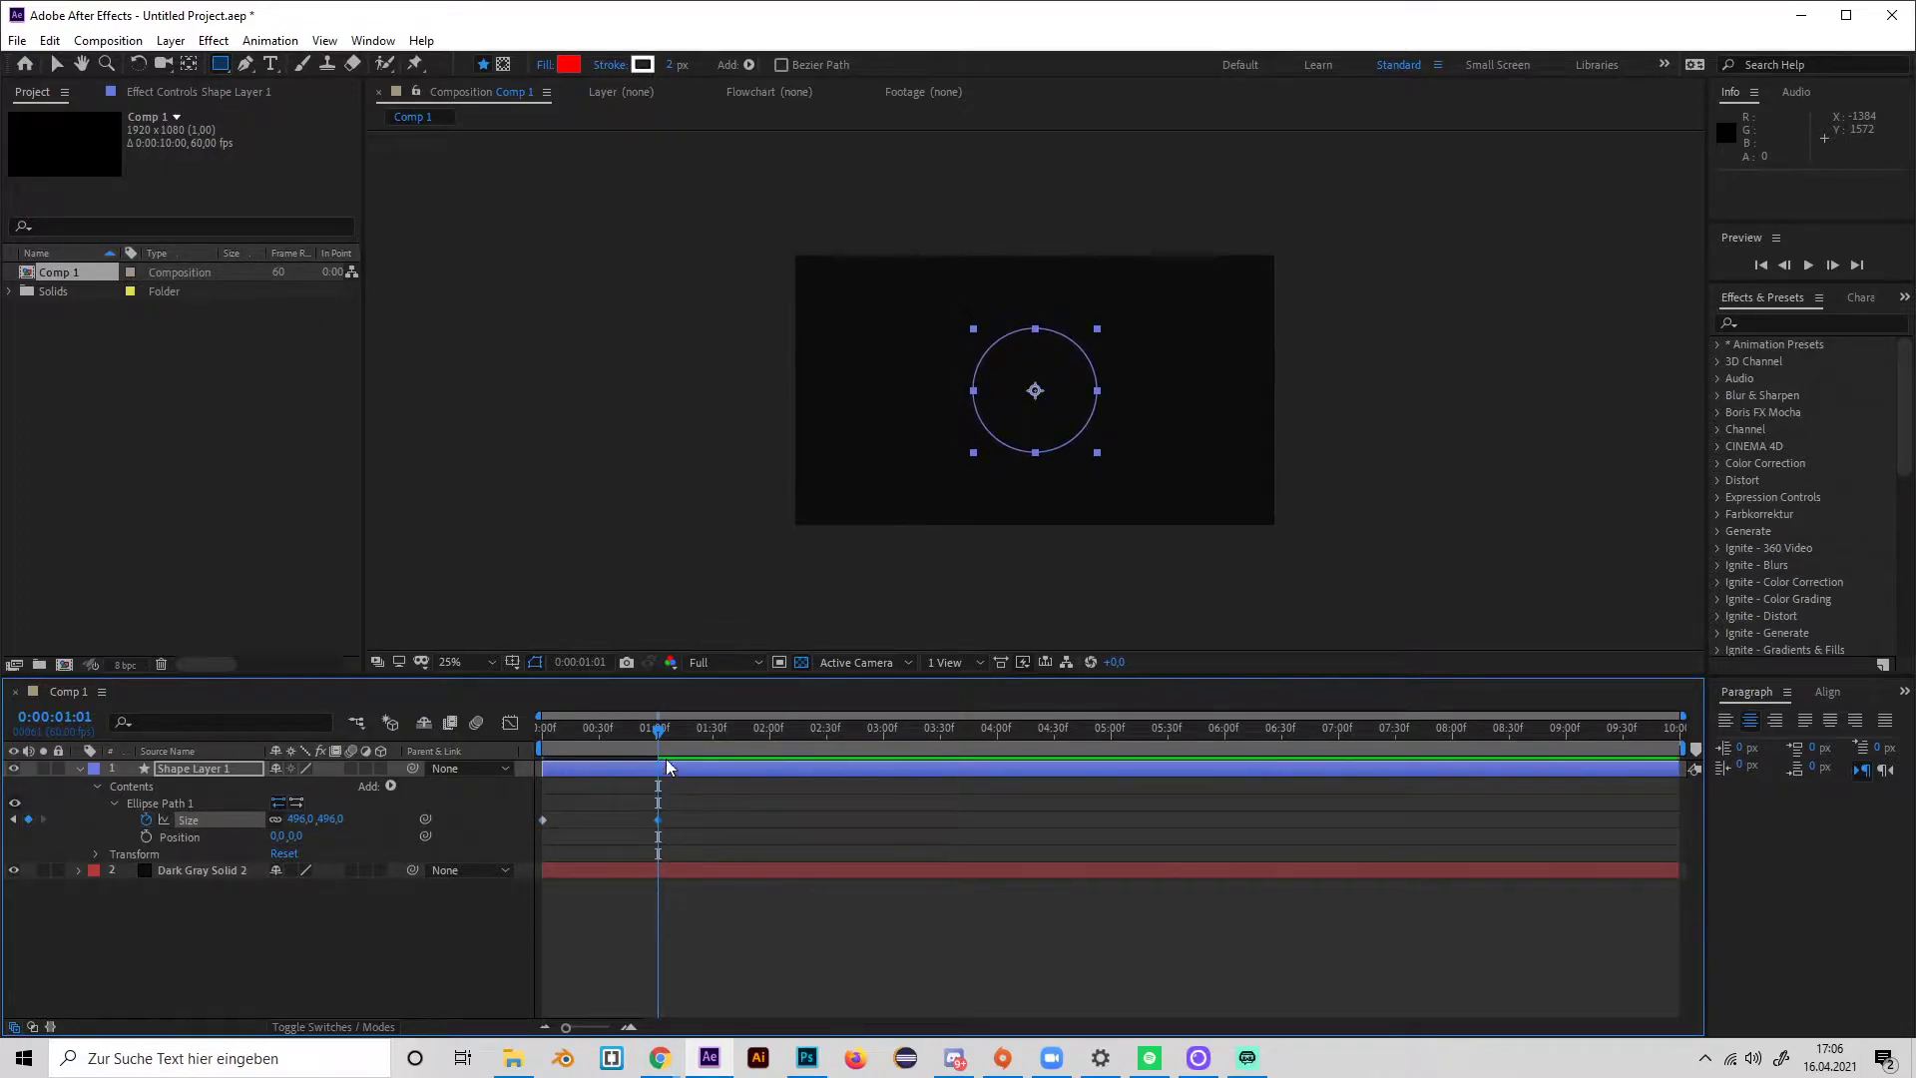
mouse_move(611, 731)
left_mouse_down()
mouse_move(523, 754)
mouse_move(632, 734)
mouse_move(738, 747)
mouse_move(546, 769)
mouse_move(632, 746)
mouse_move(688, 773)
mouse_move(603, 764)
left_mouse_up()
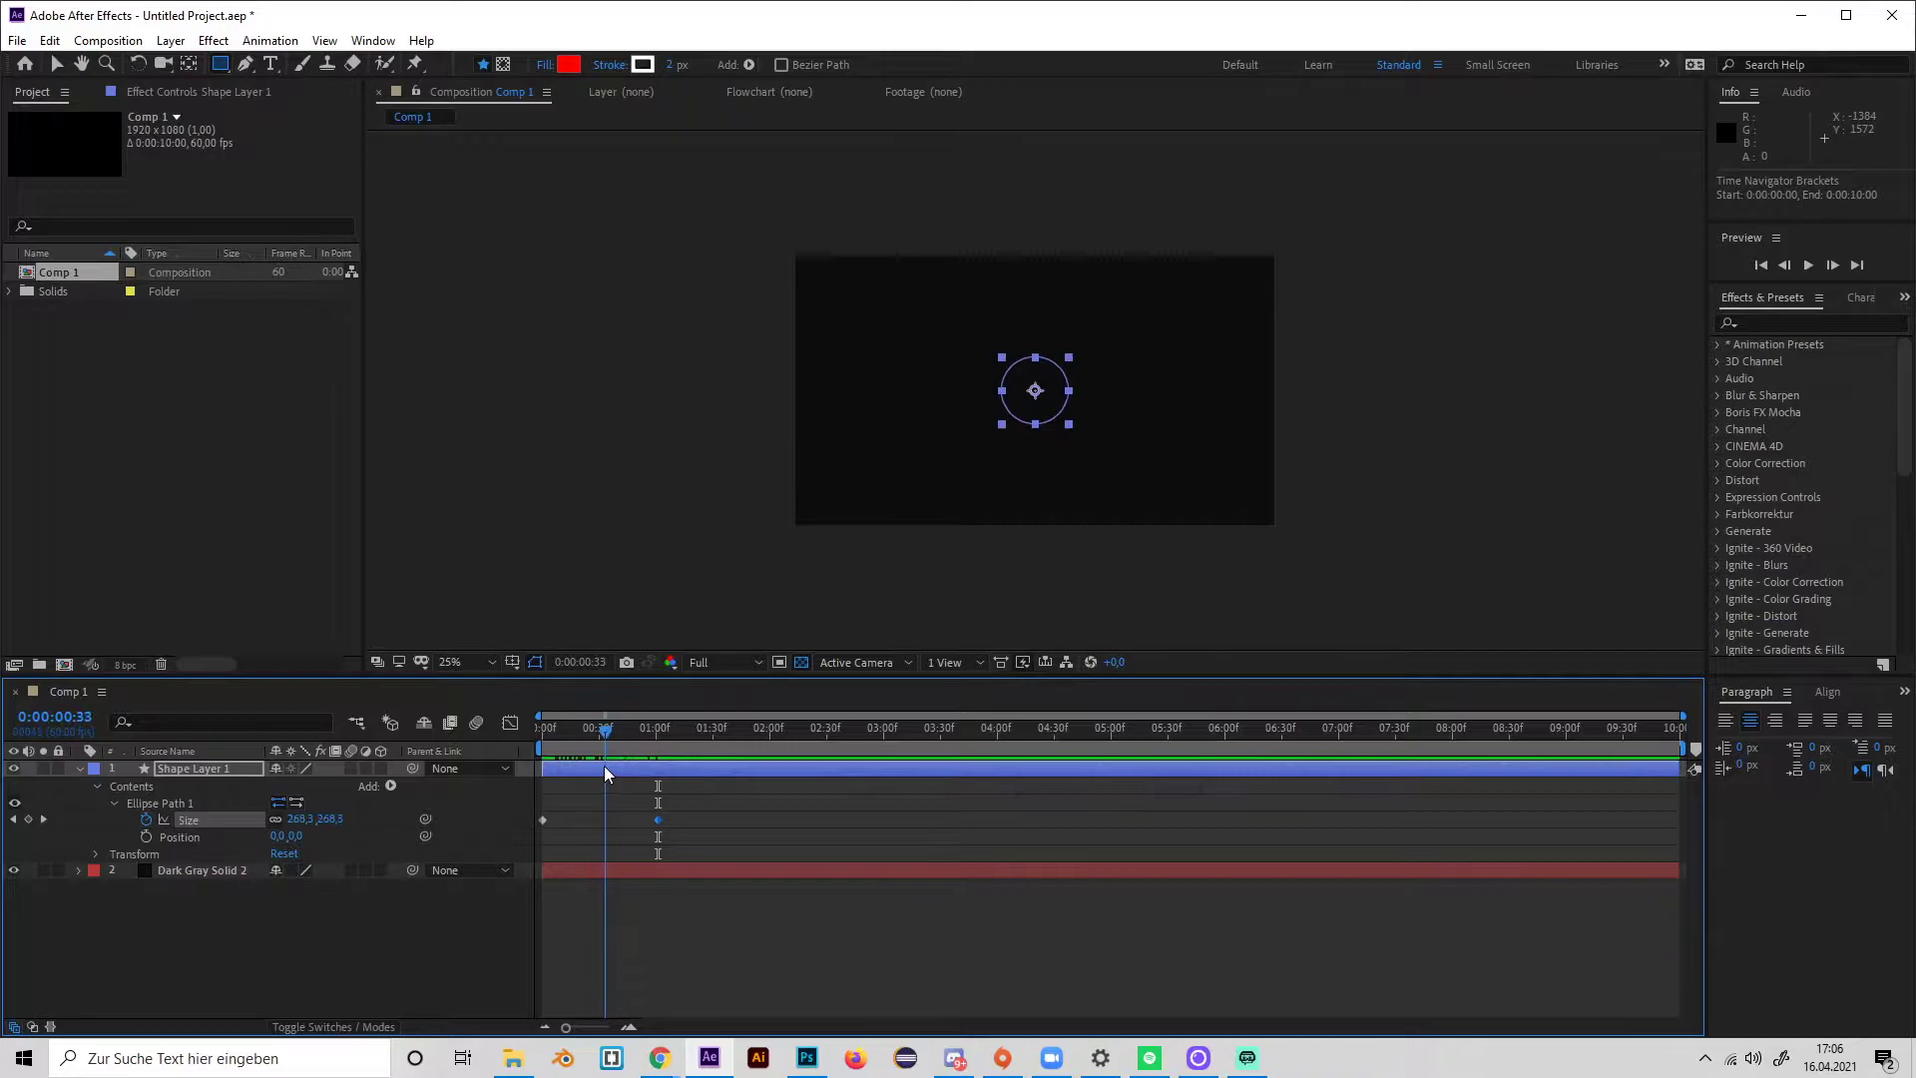
Add a stroke to the ellipse on Shape Layer 1.
left_click(391, 786)
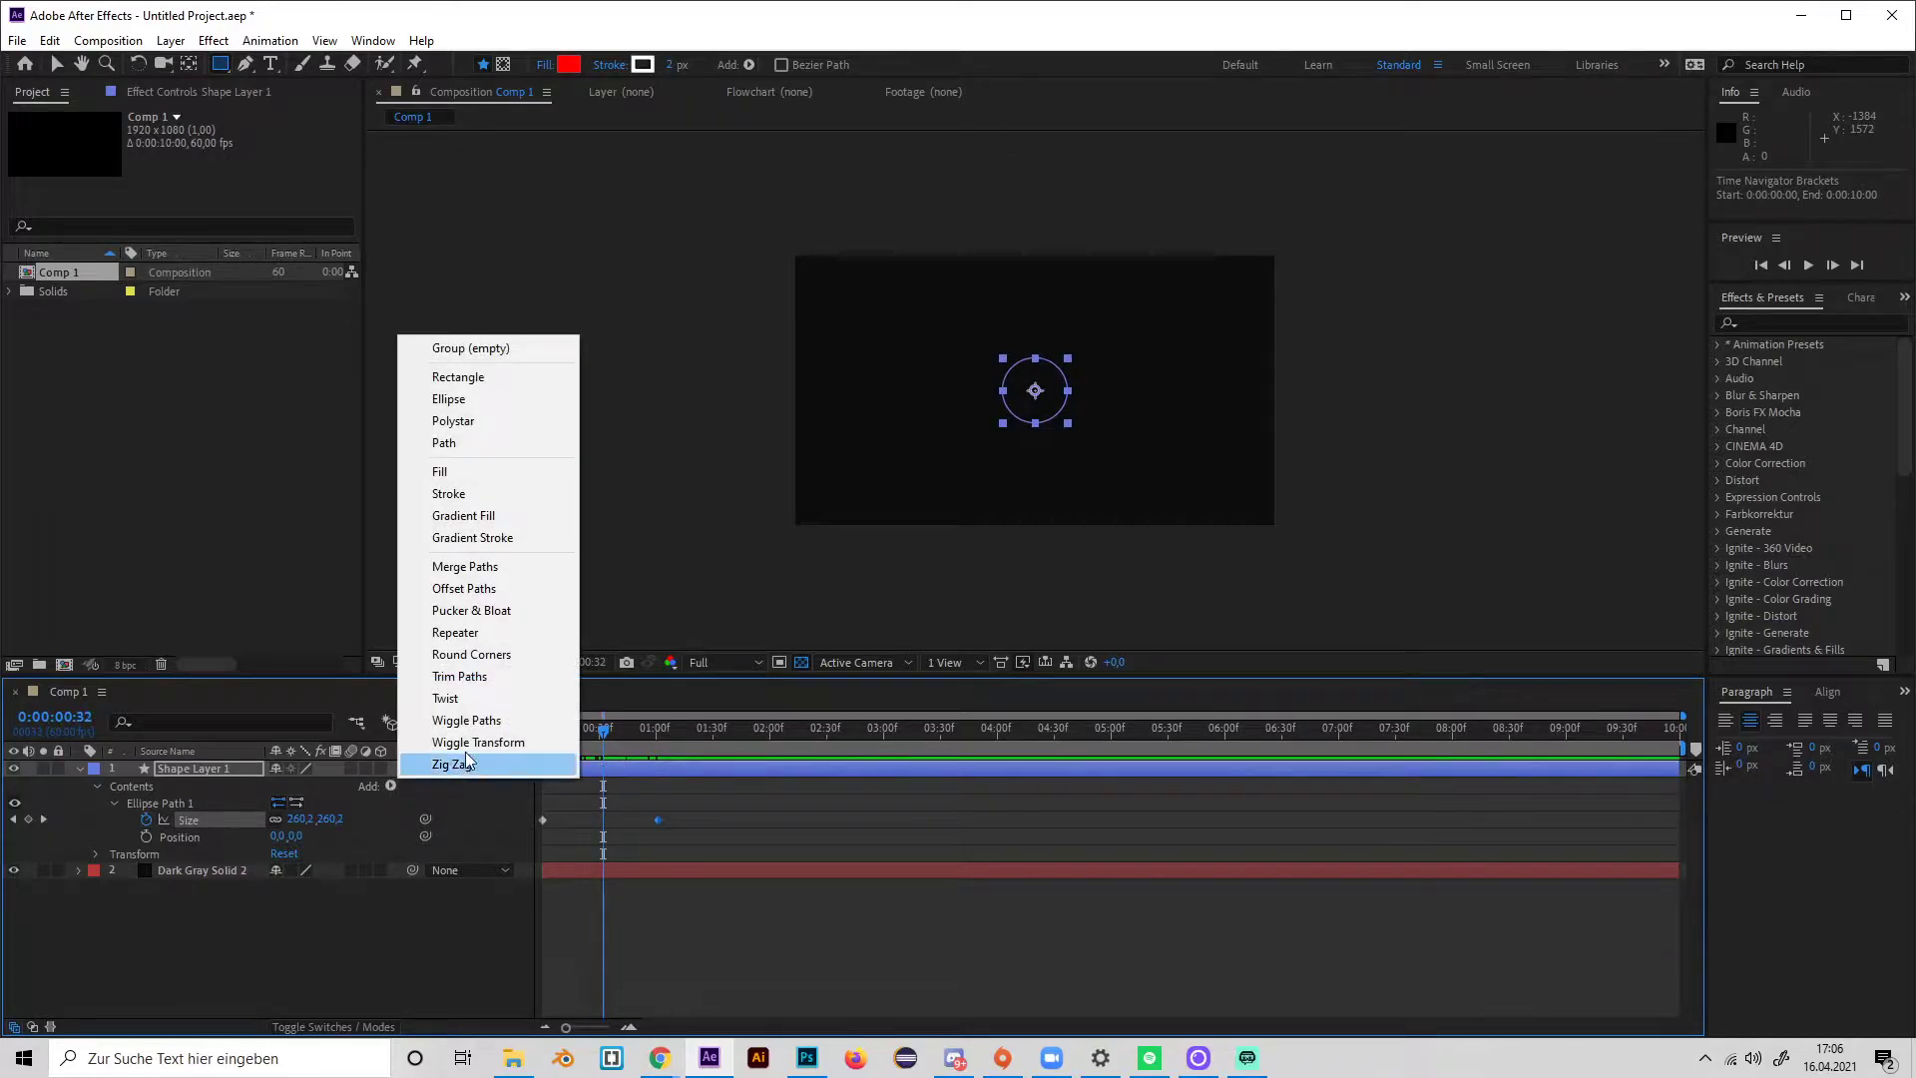
left_click(481, 499)
left_click(449, 940)
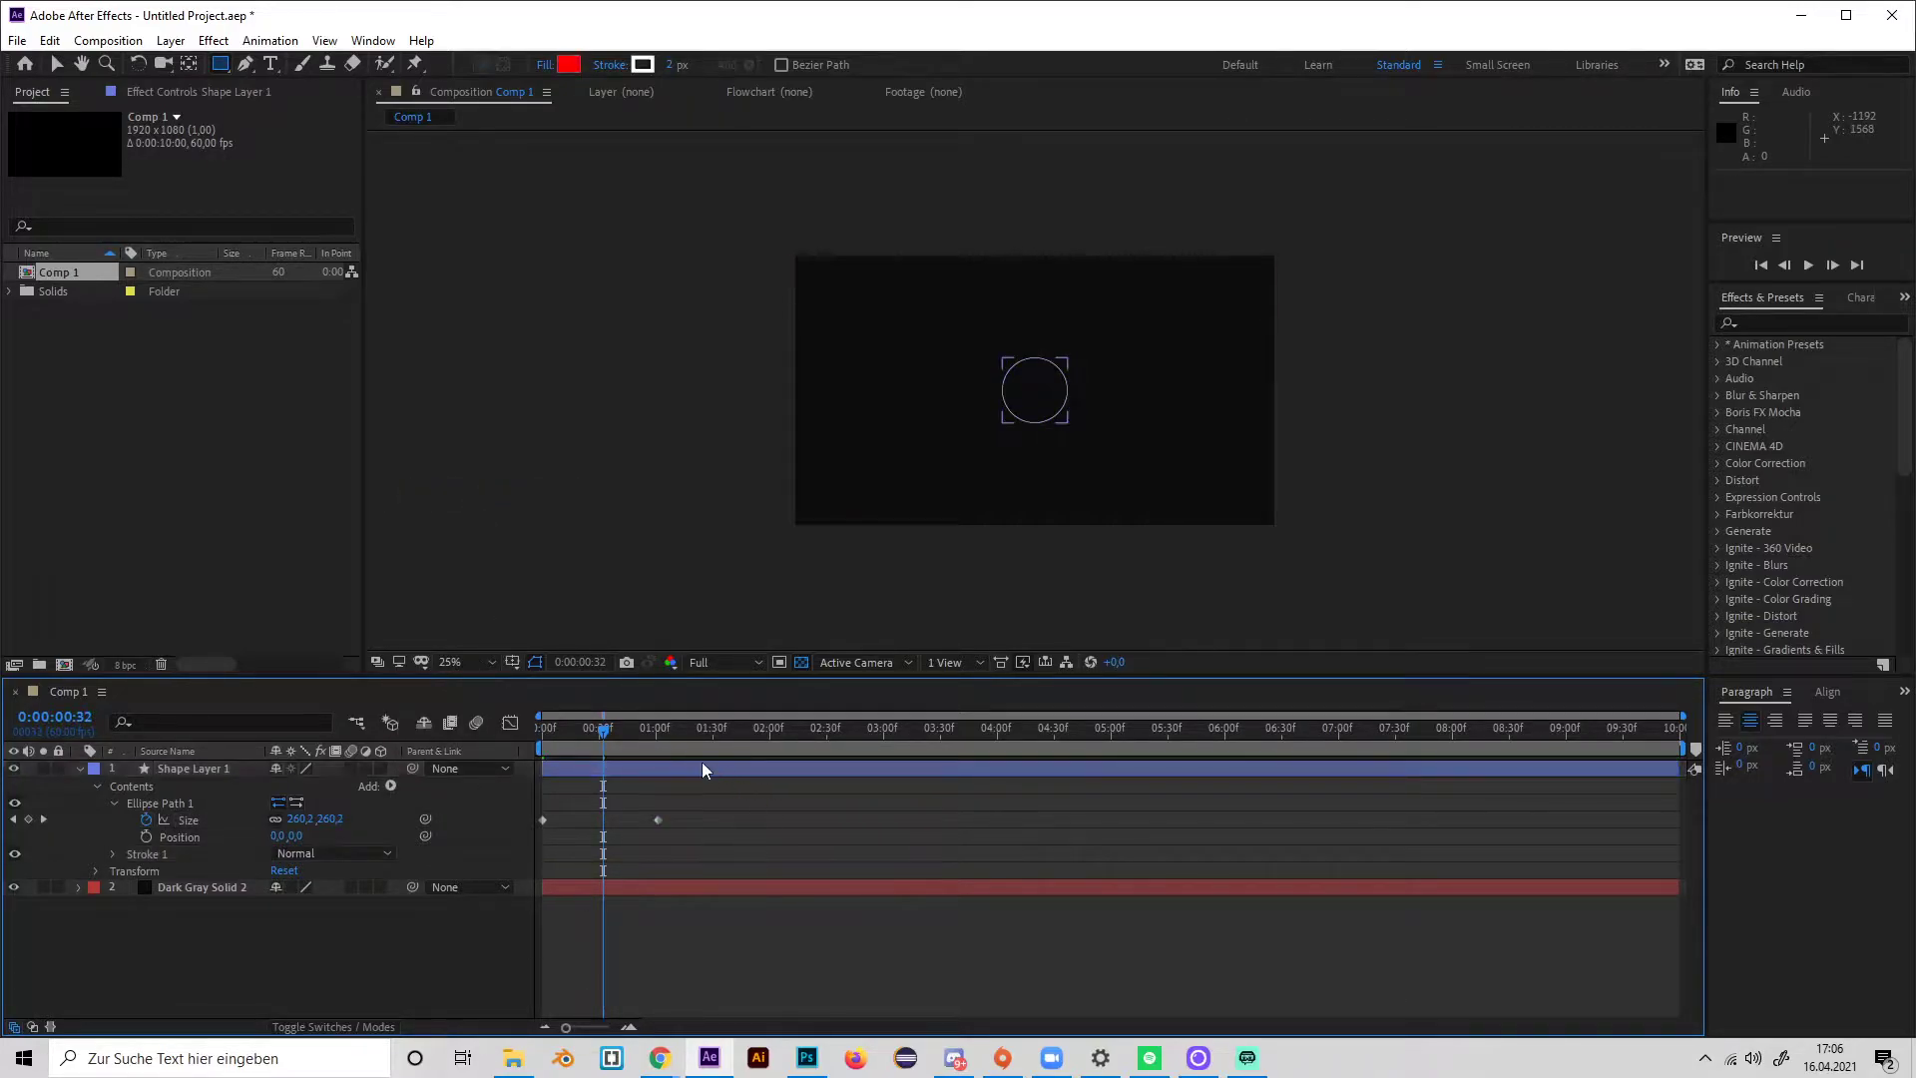
left_click_drag(607, 729, 525, 751)
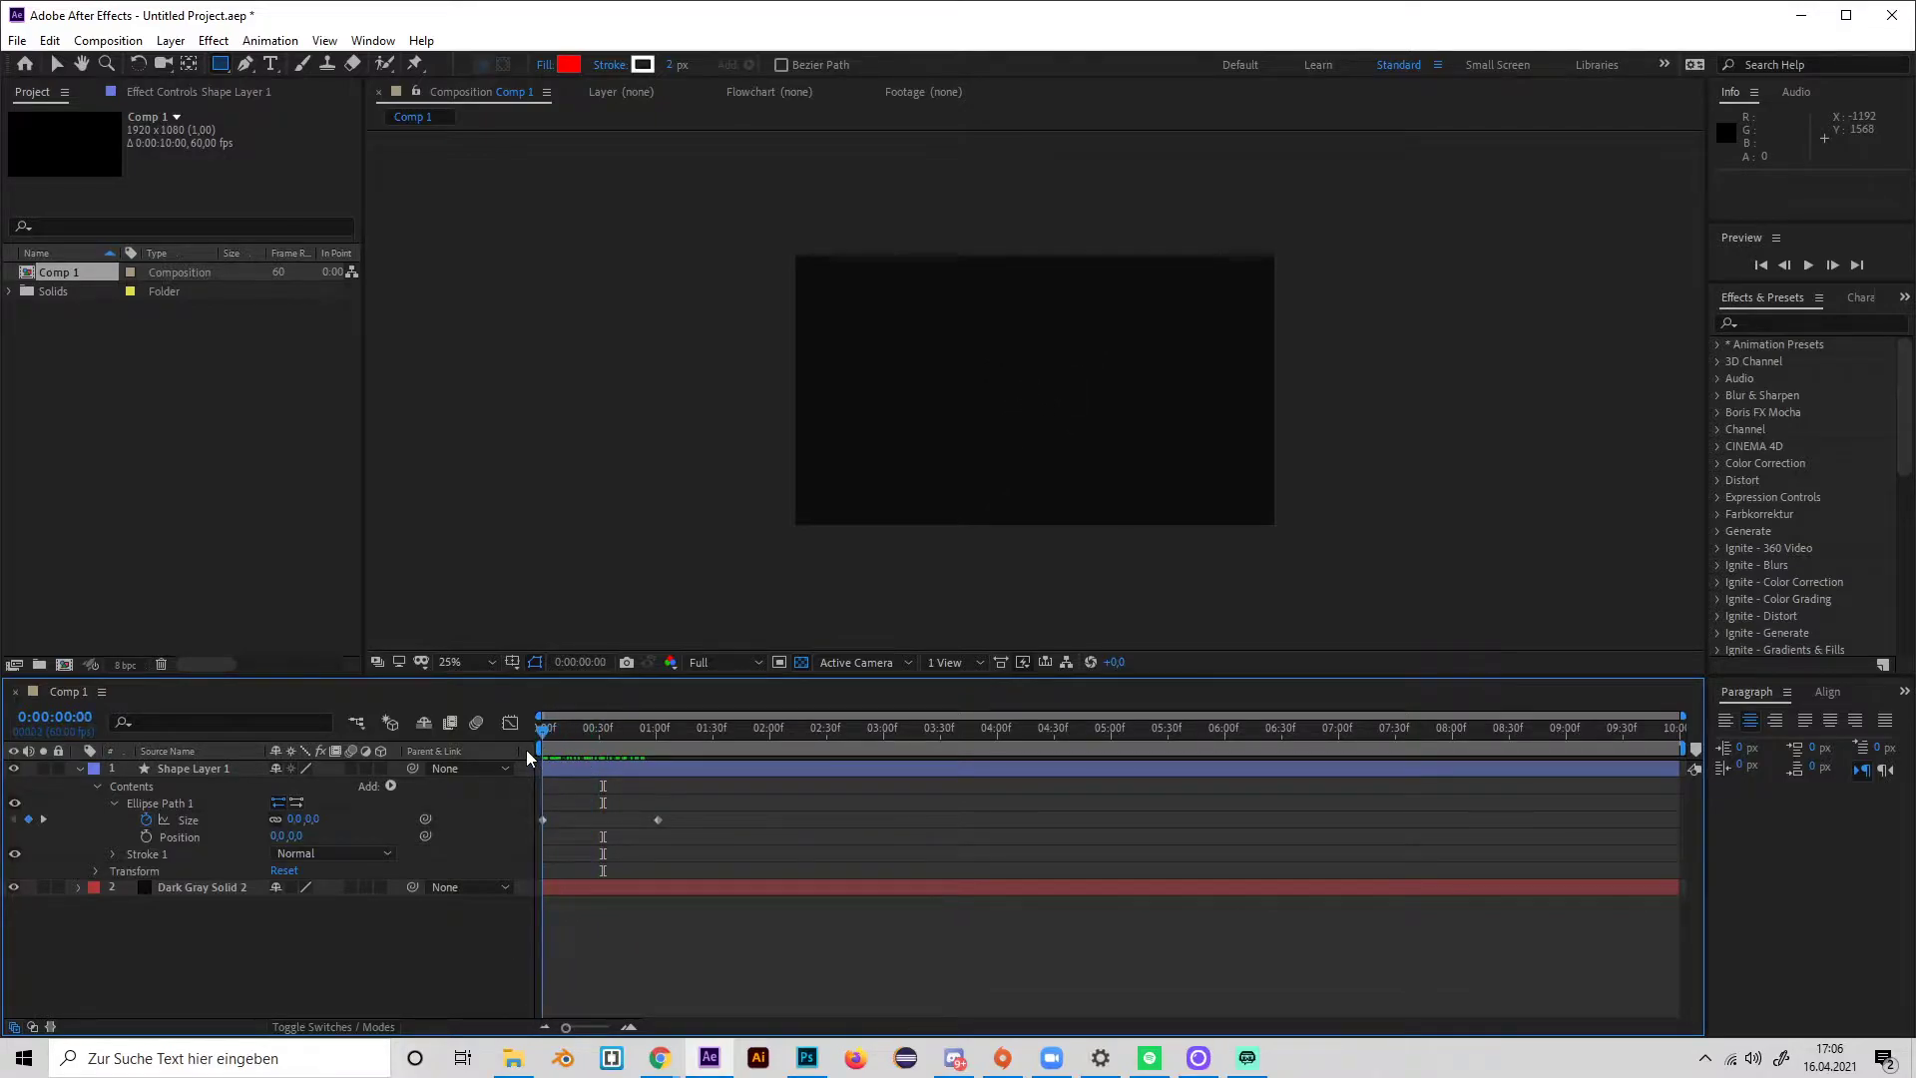
Keyframe the stroke width from 60 at the start to 0 at 0:00:01:01.
left_click(113, 854)
left_click(279, 919)
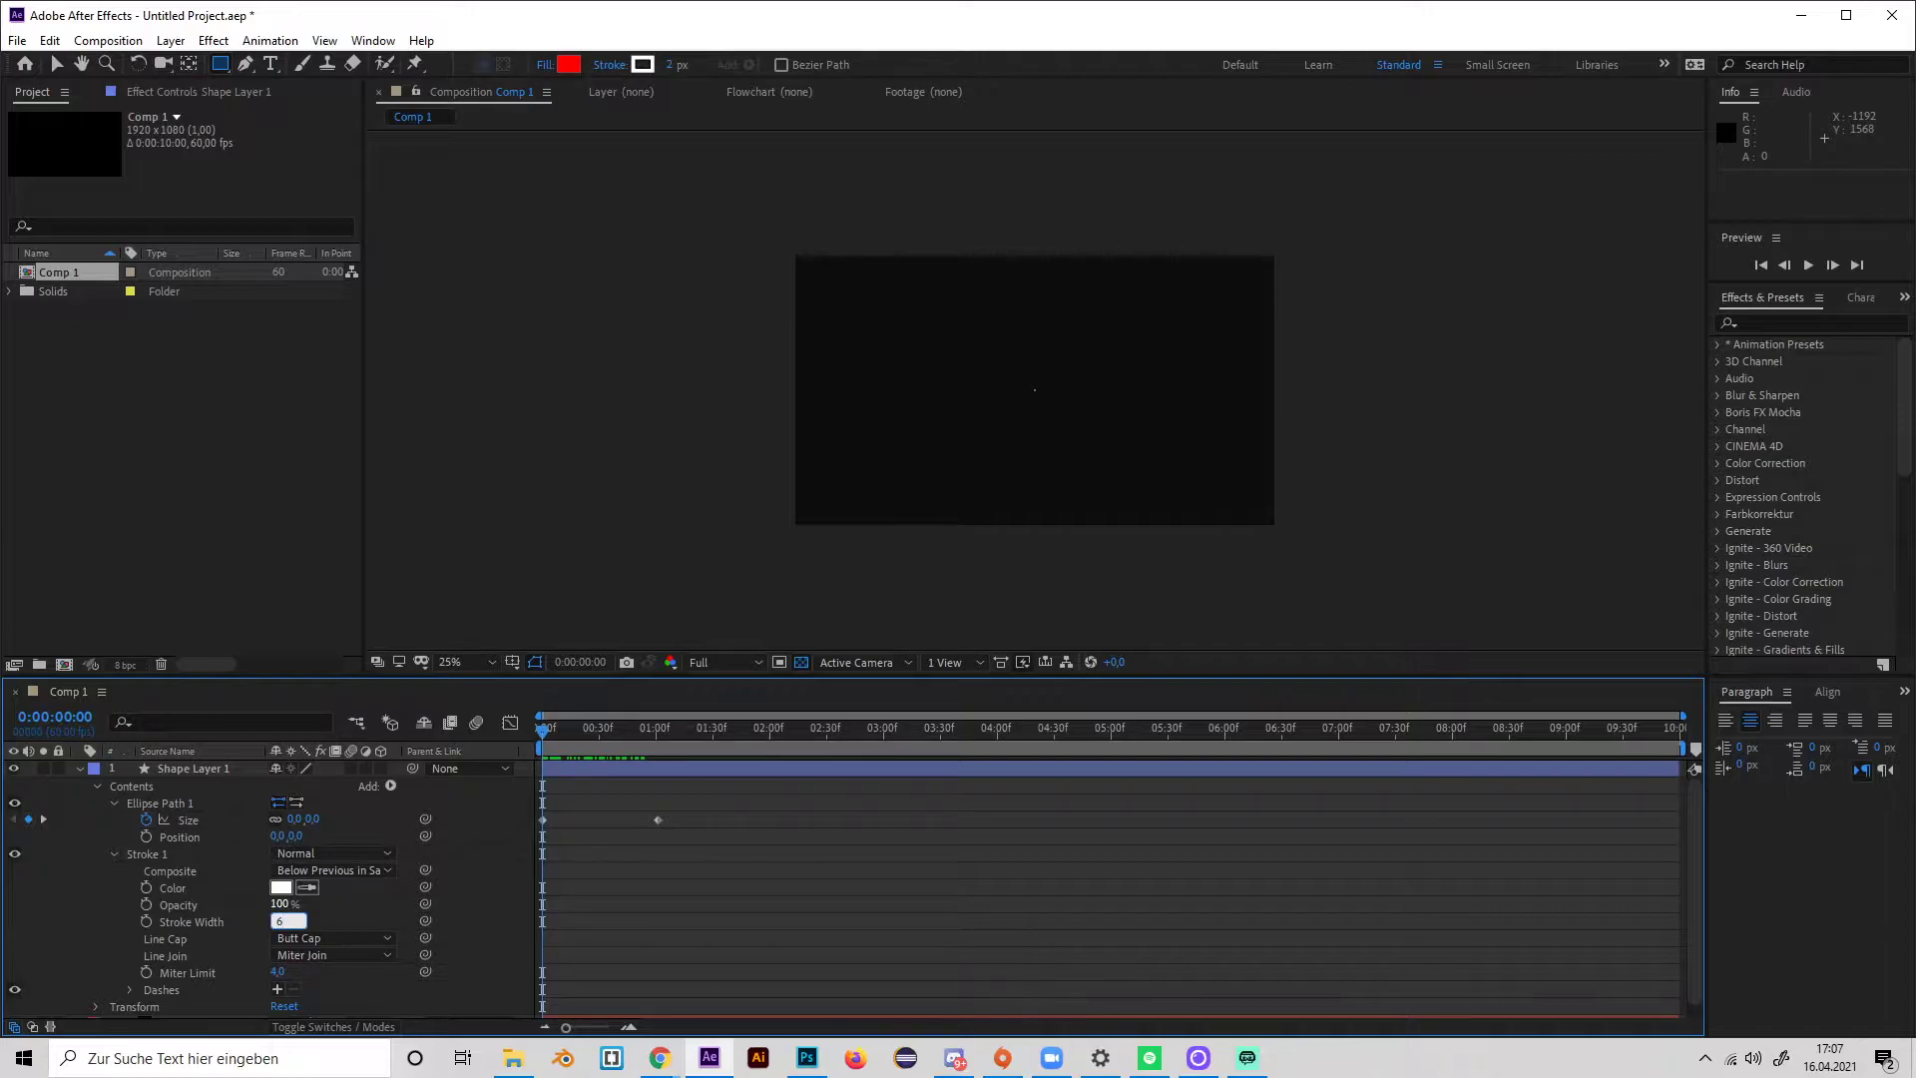
key("Return")
left_click(147, 921)
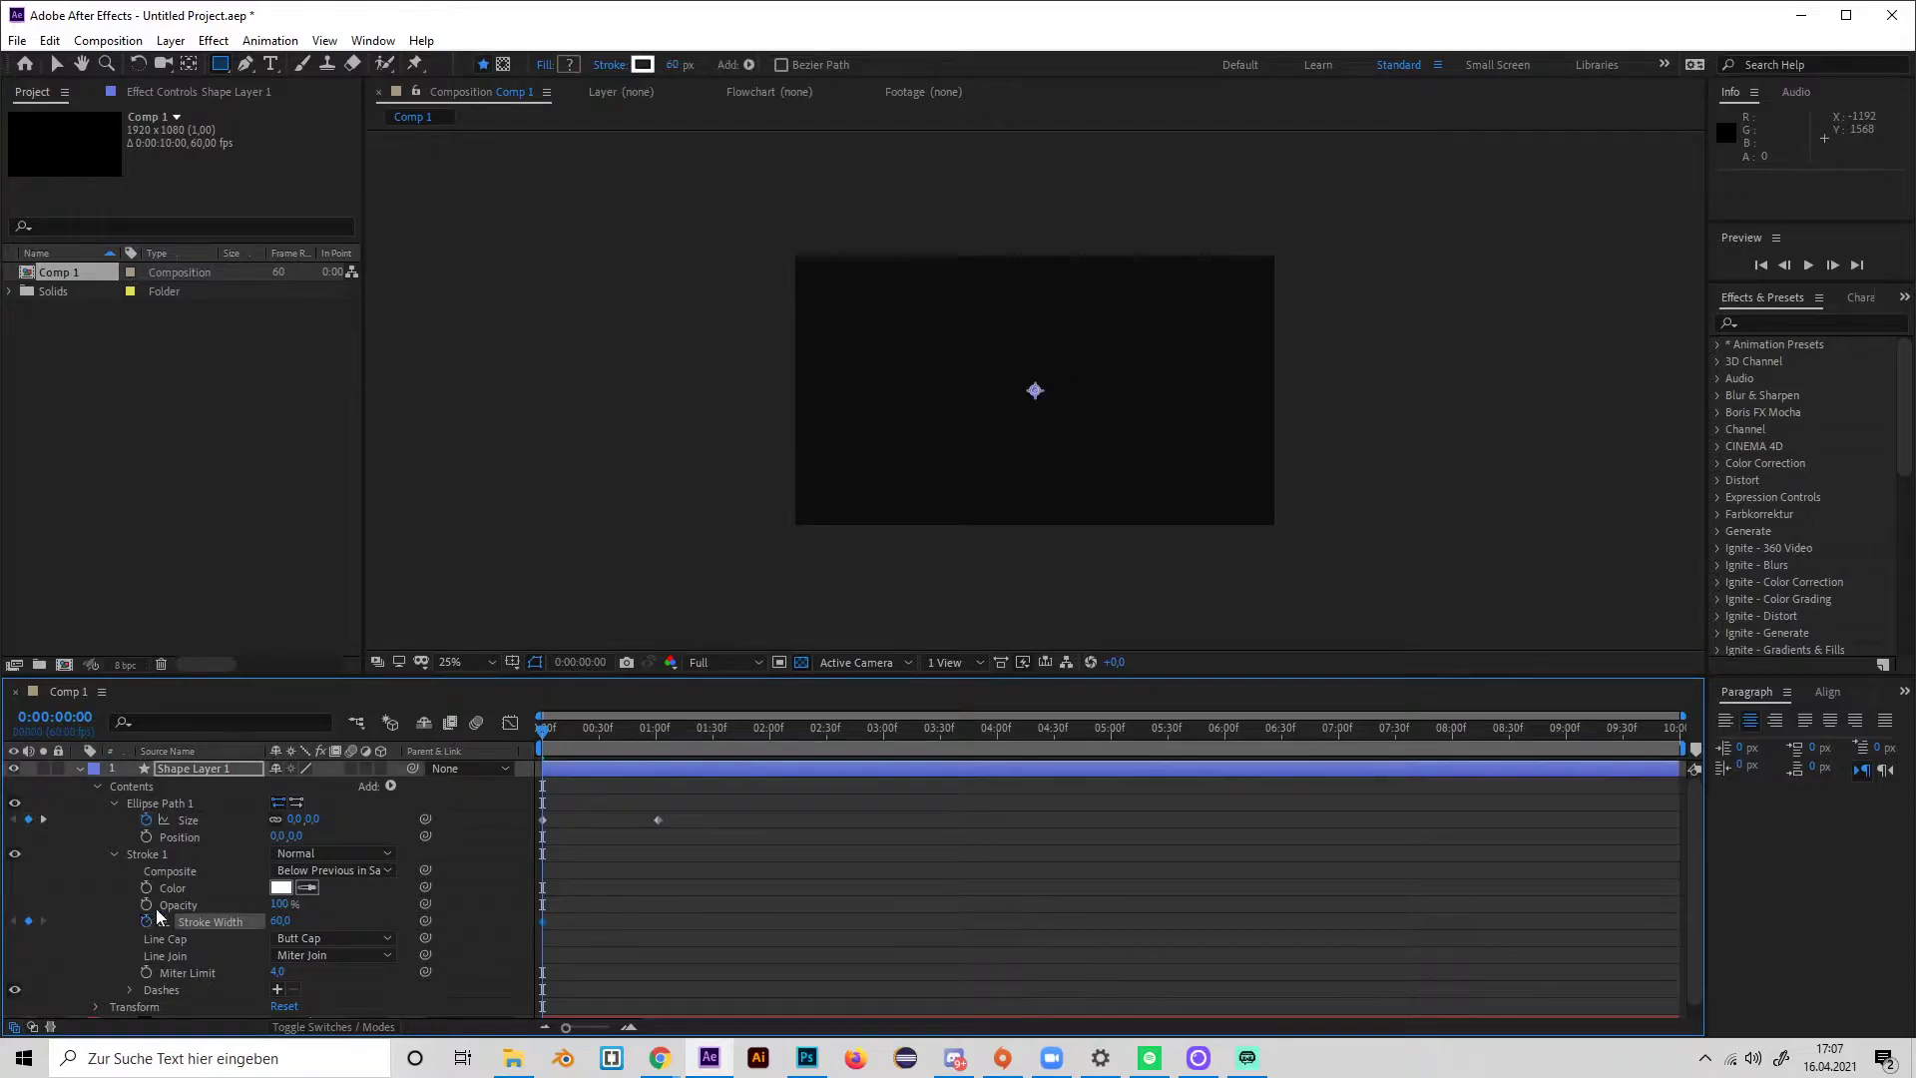
left_click_drag(643, 747, 657, 747)
left_click(283, 921)
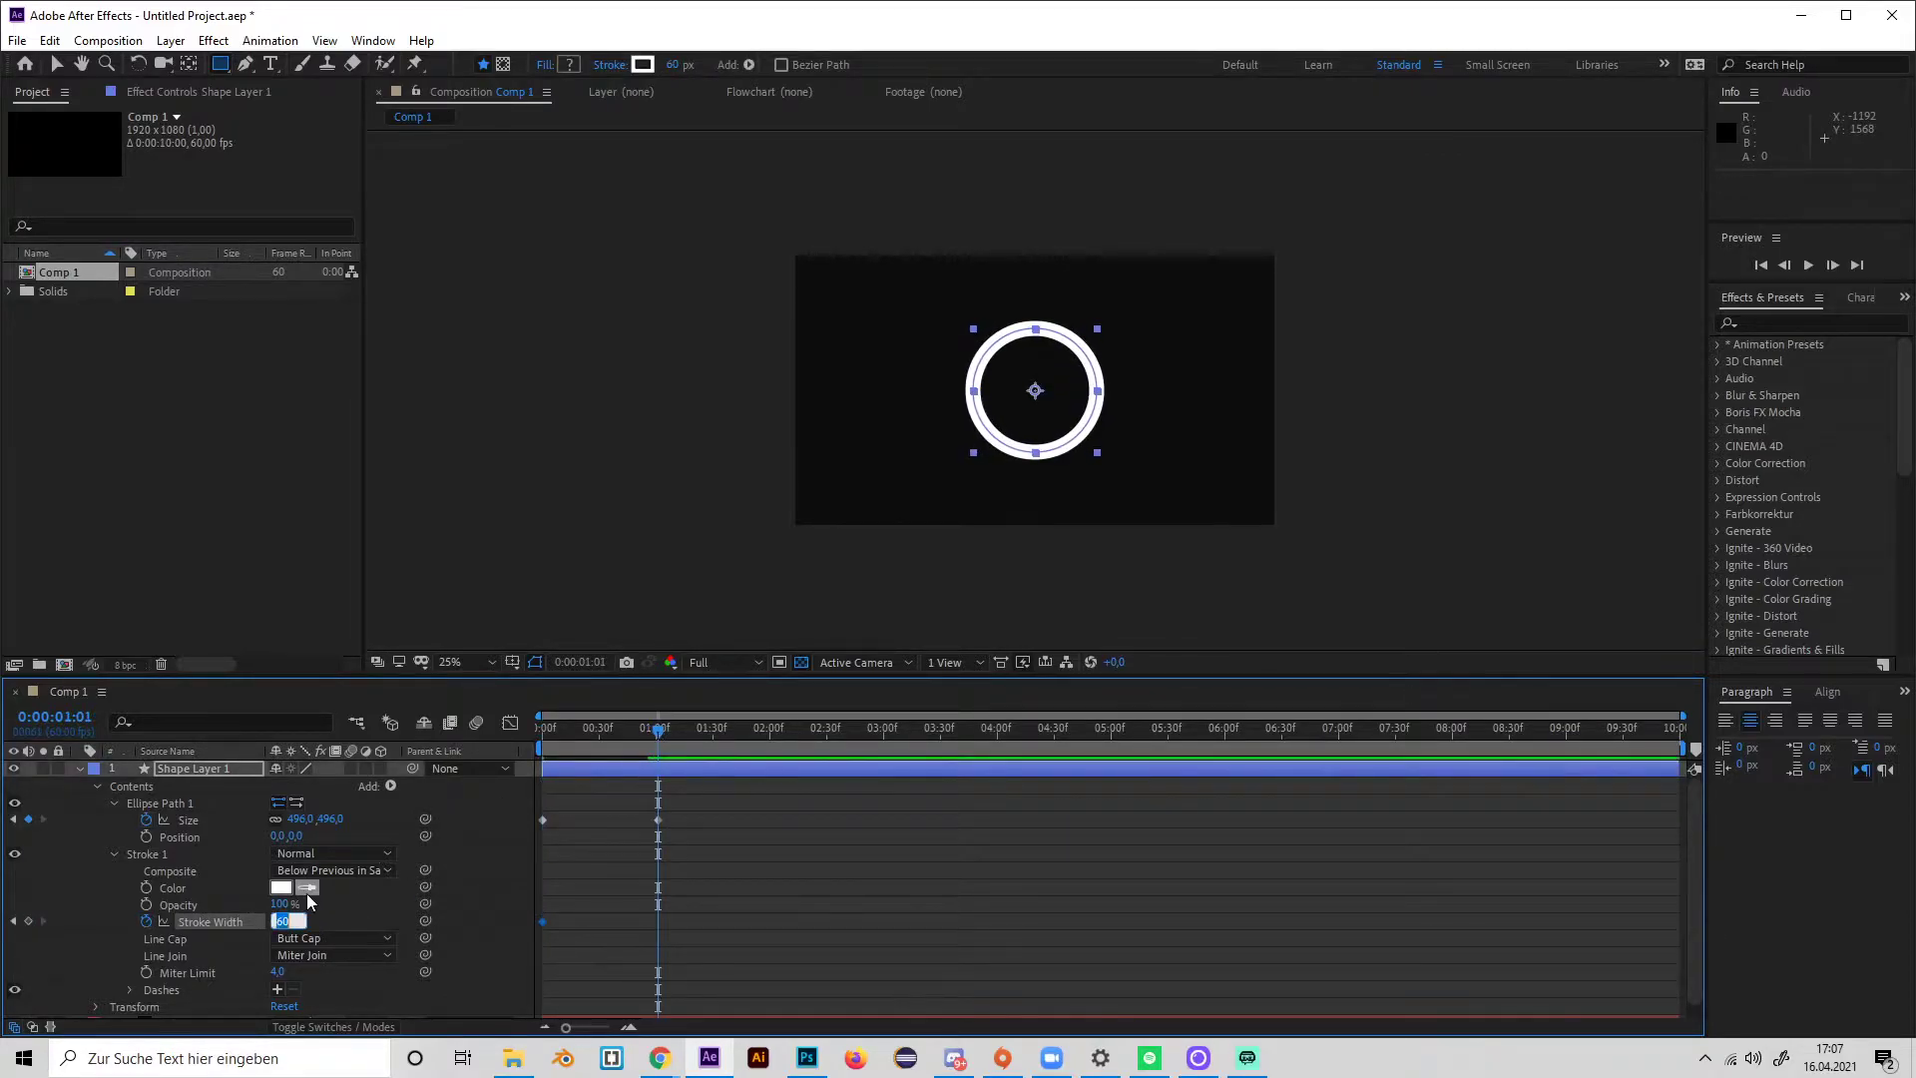
type("0")
key("Return")
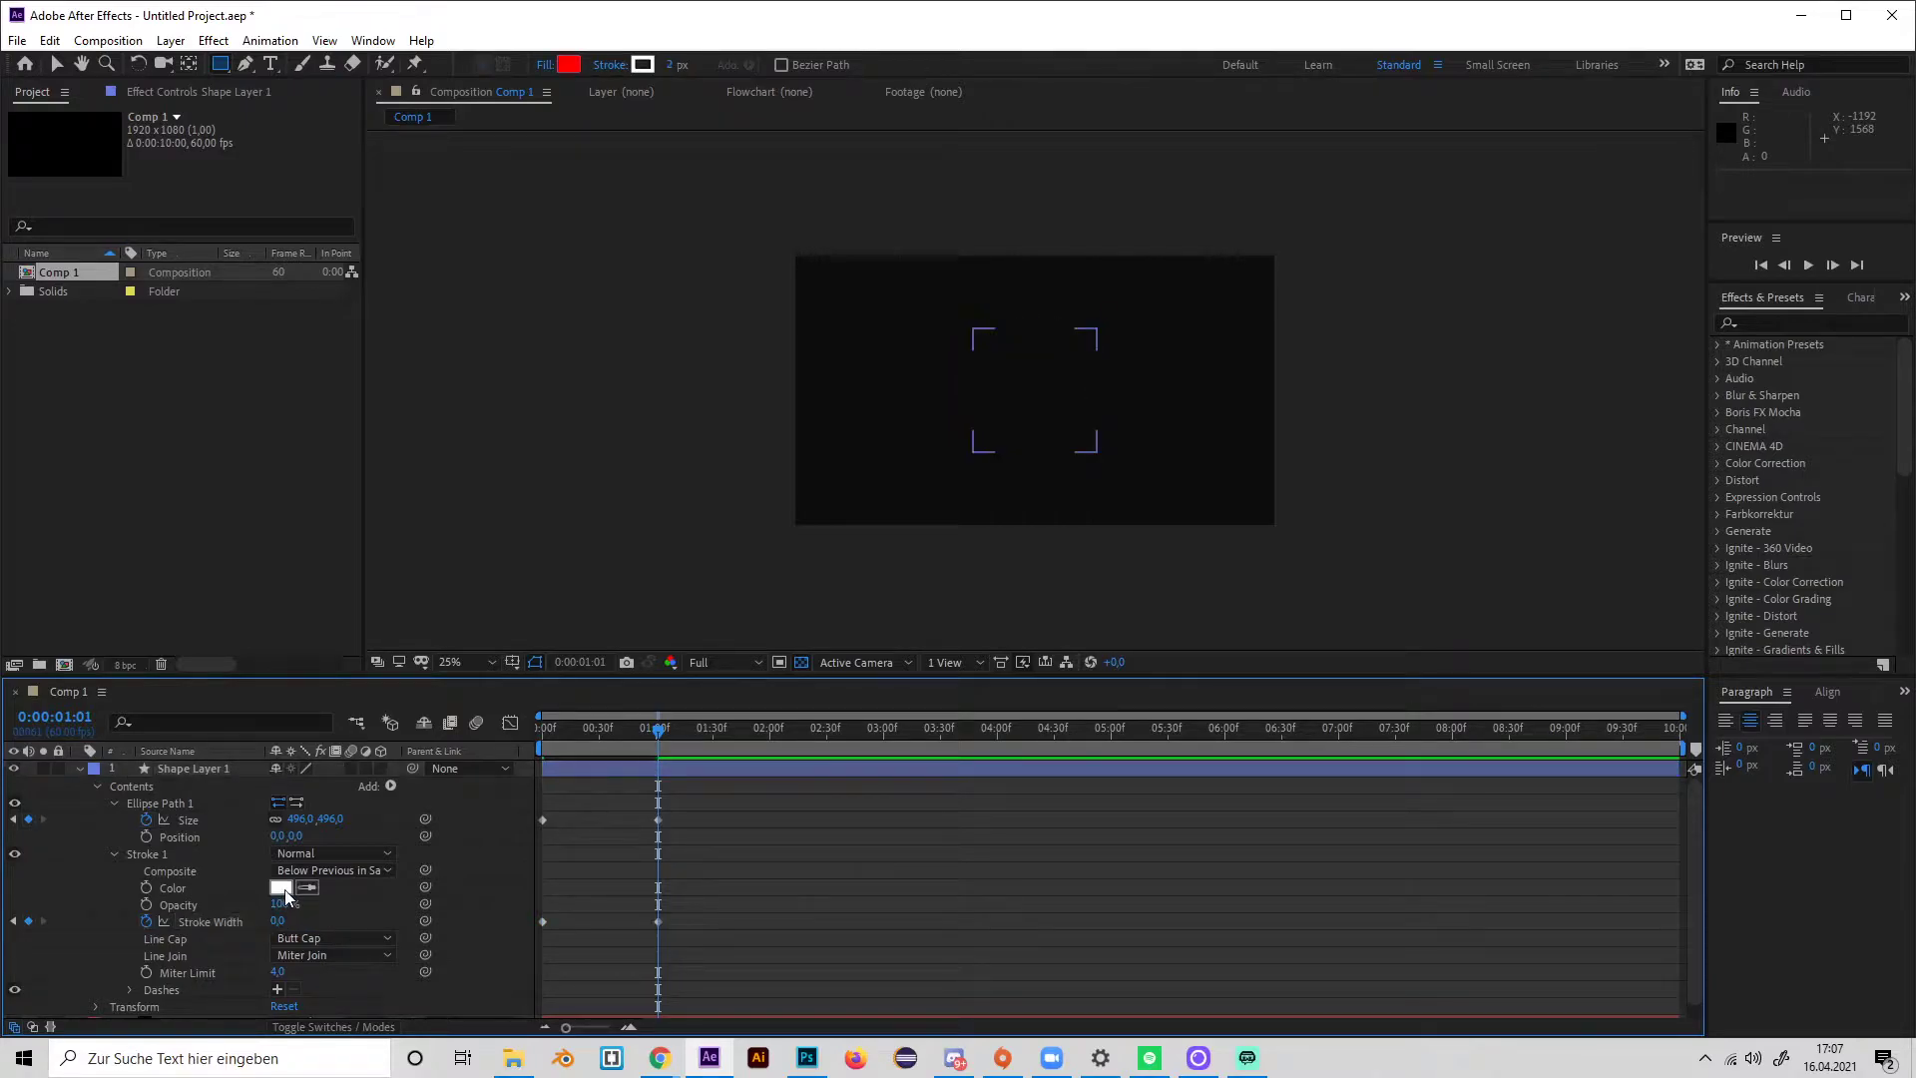
Change the stroke colour to bright blue 3586FF.
left_click(280, 887)
left_click(304, 151)
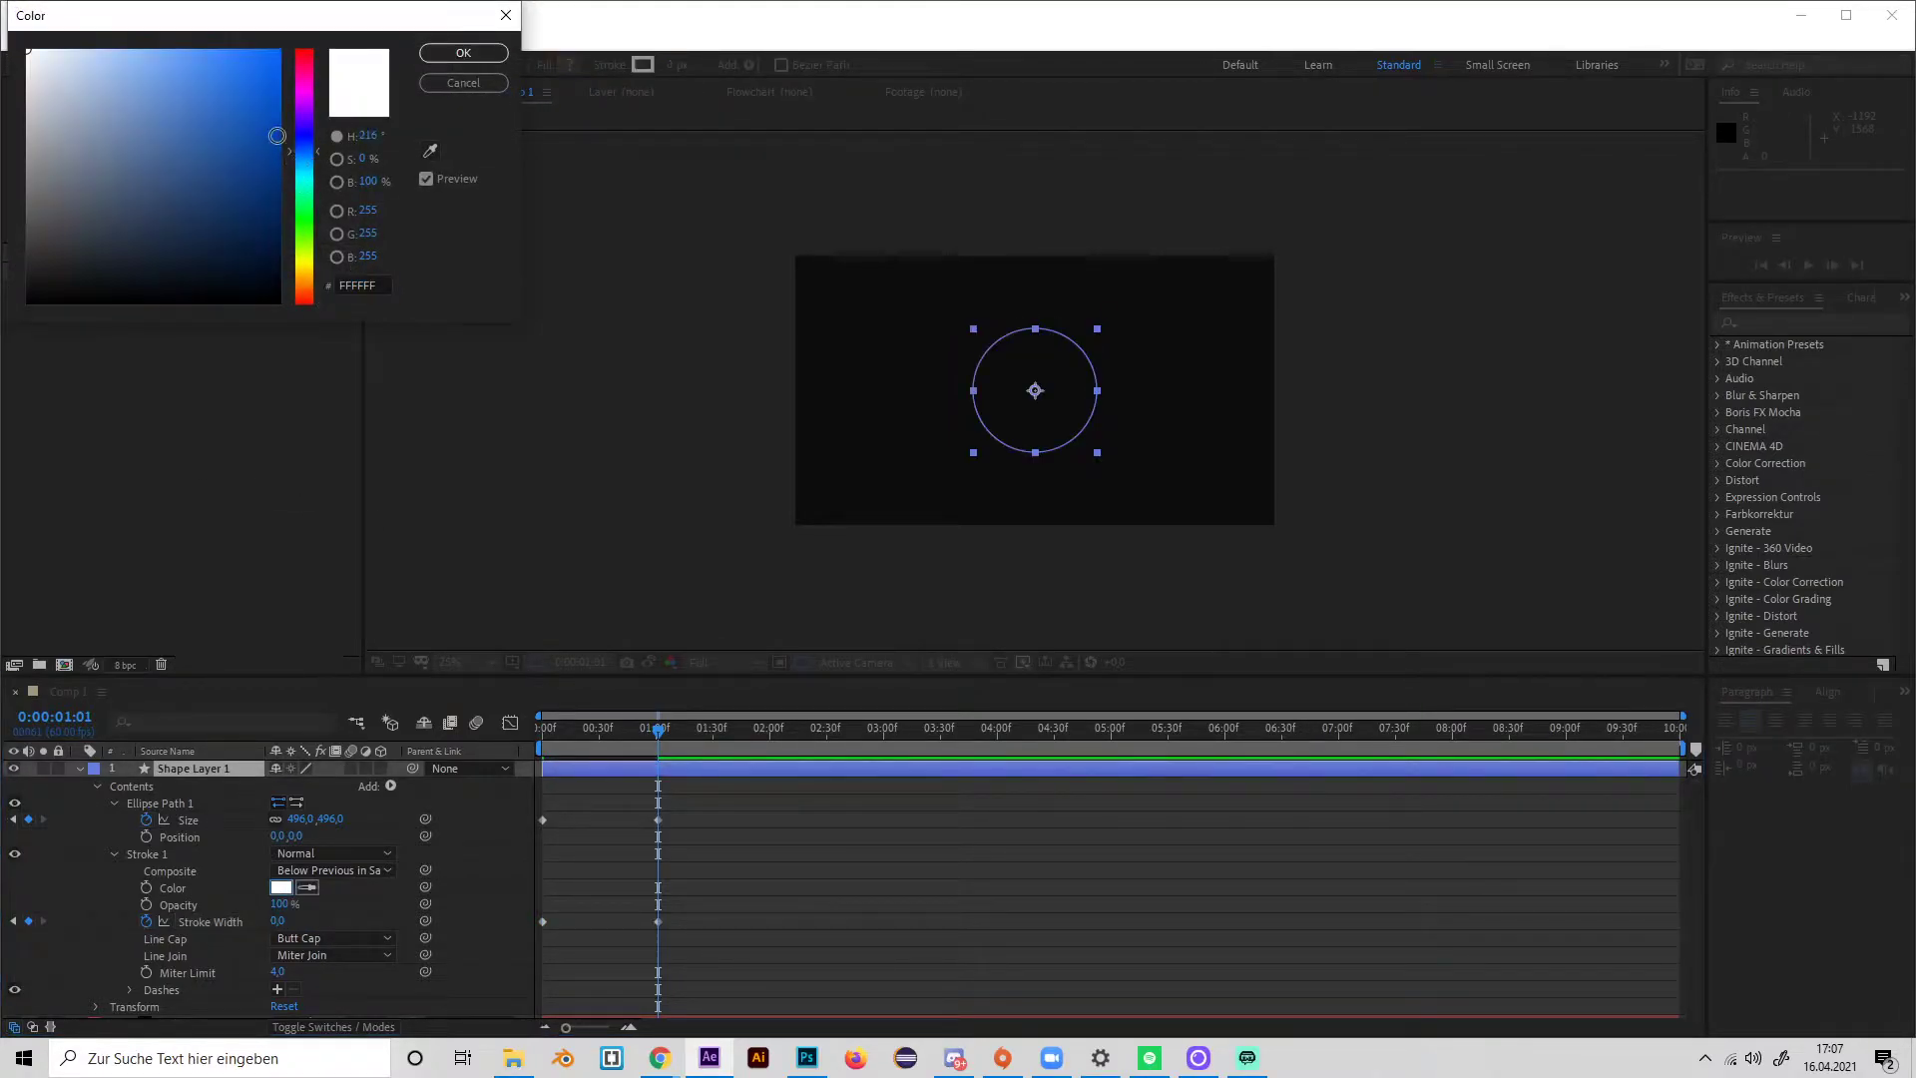
mouse_move(275, 136)
left_mouse_down()
mouse_move(248, 36)
mouse_move(241, 73)
left_mouse_up()
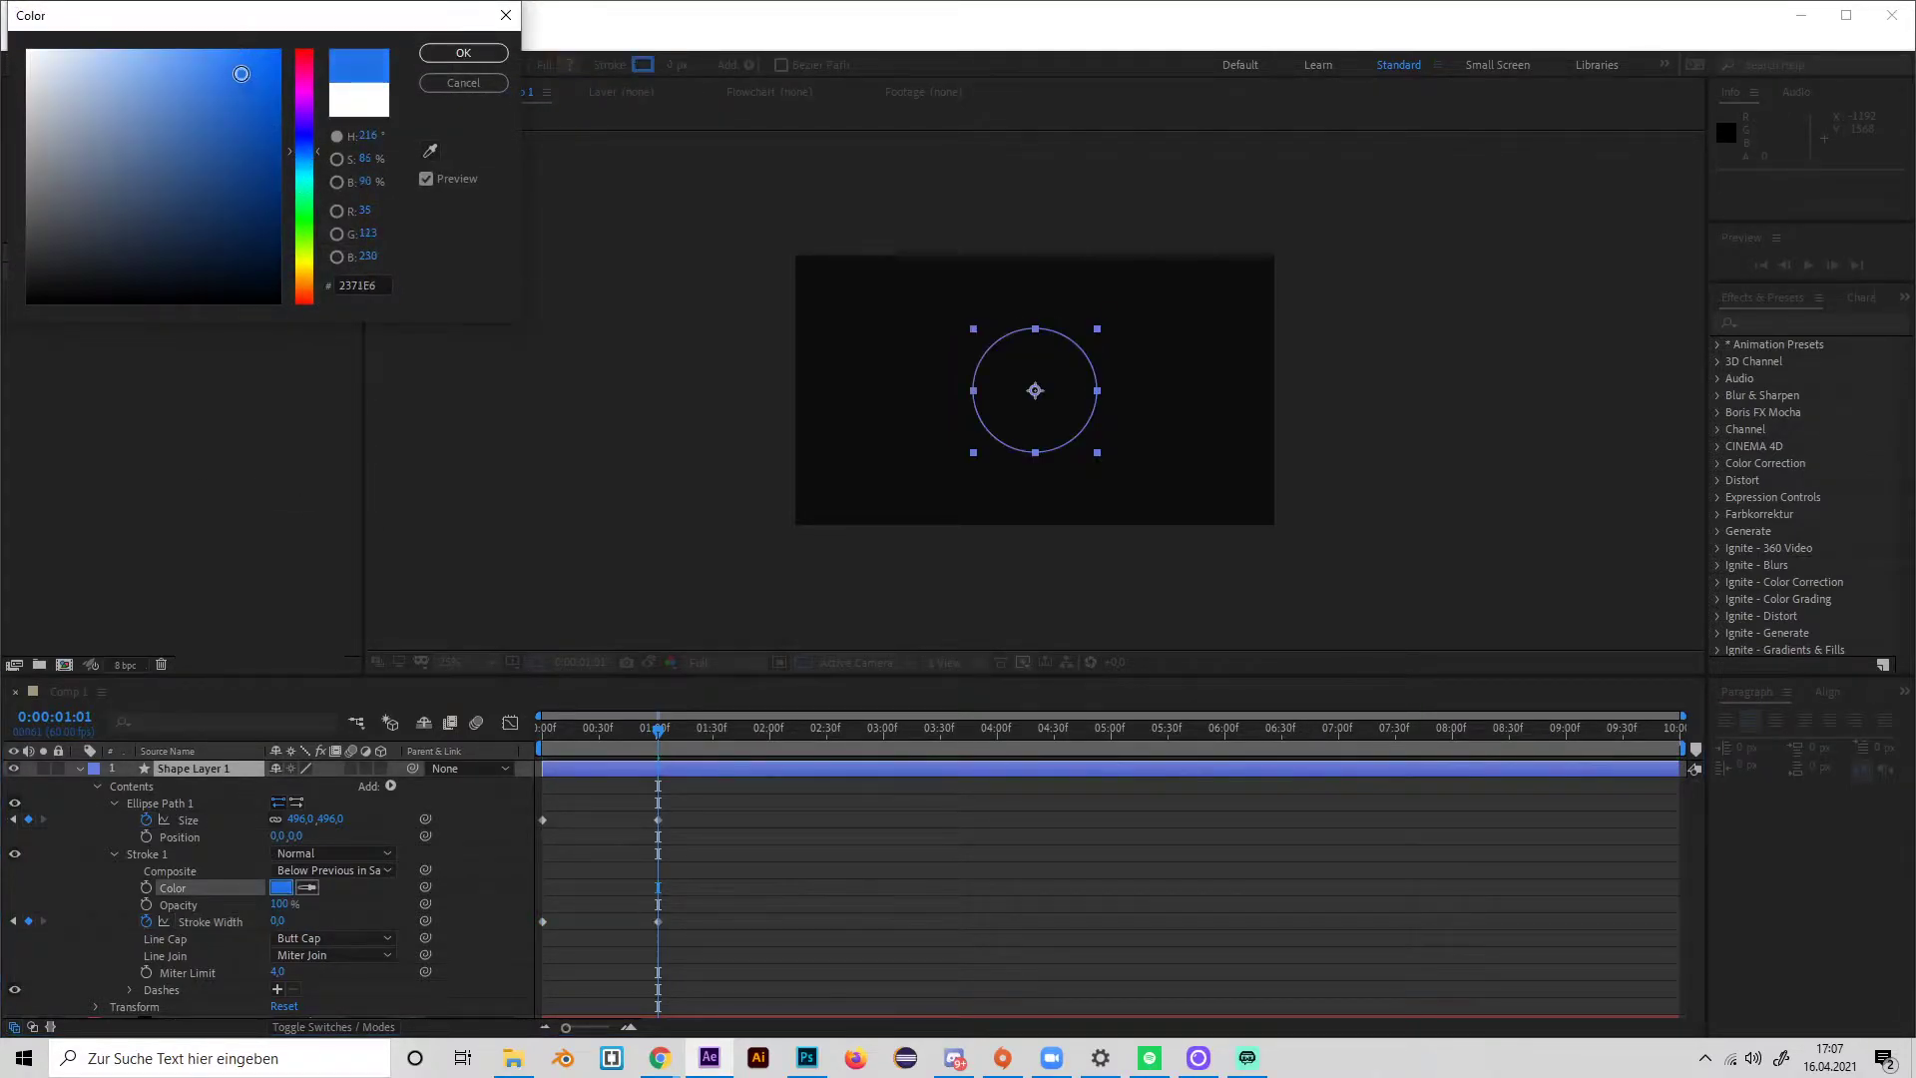
left_click(477, 50)
Preview the ring growing and thinning over the first second from the start.
left_click_drag(633, 745, 521, 748)
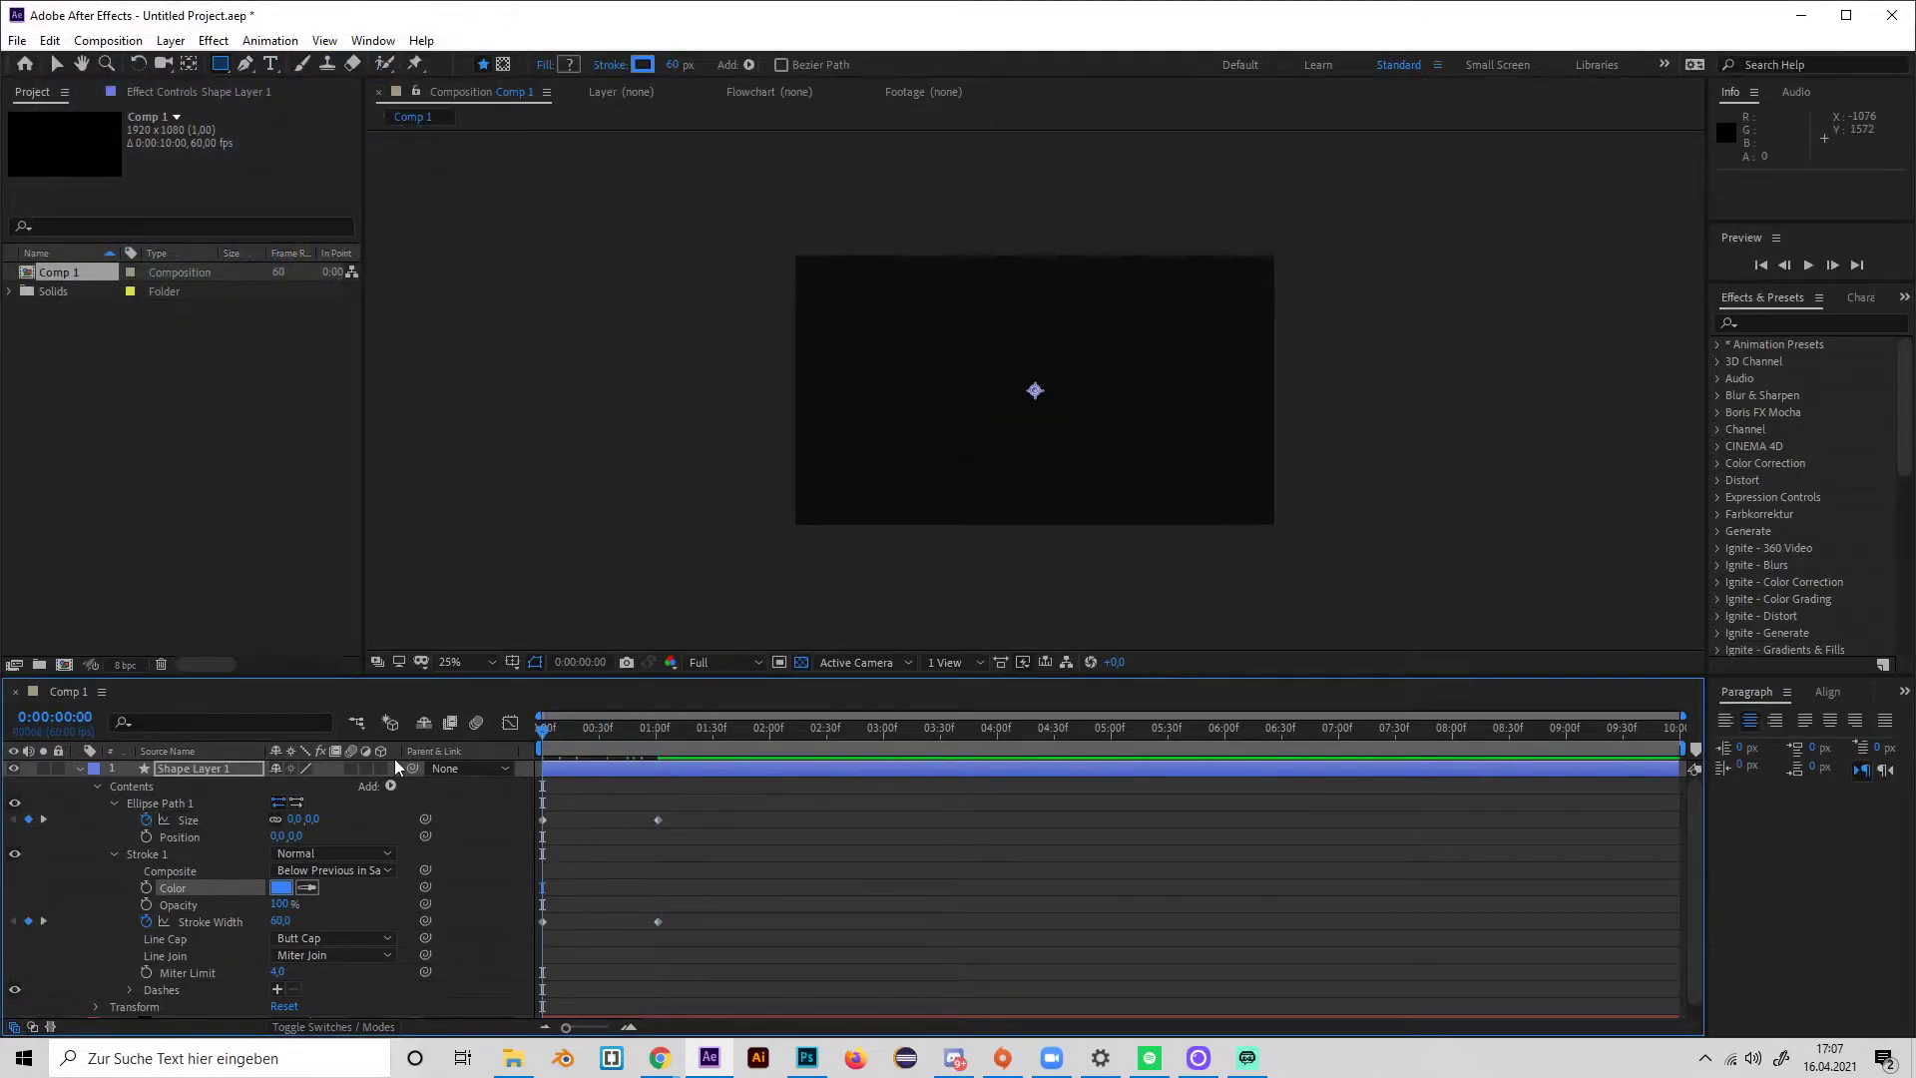
key("space")
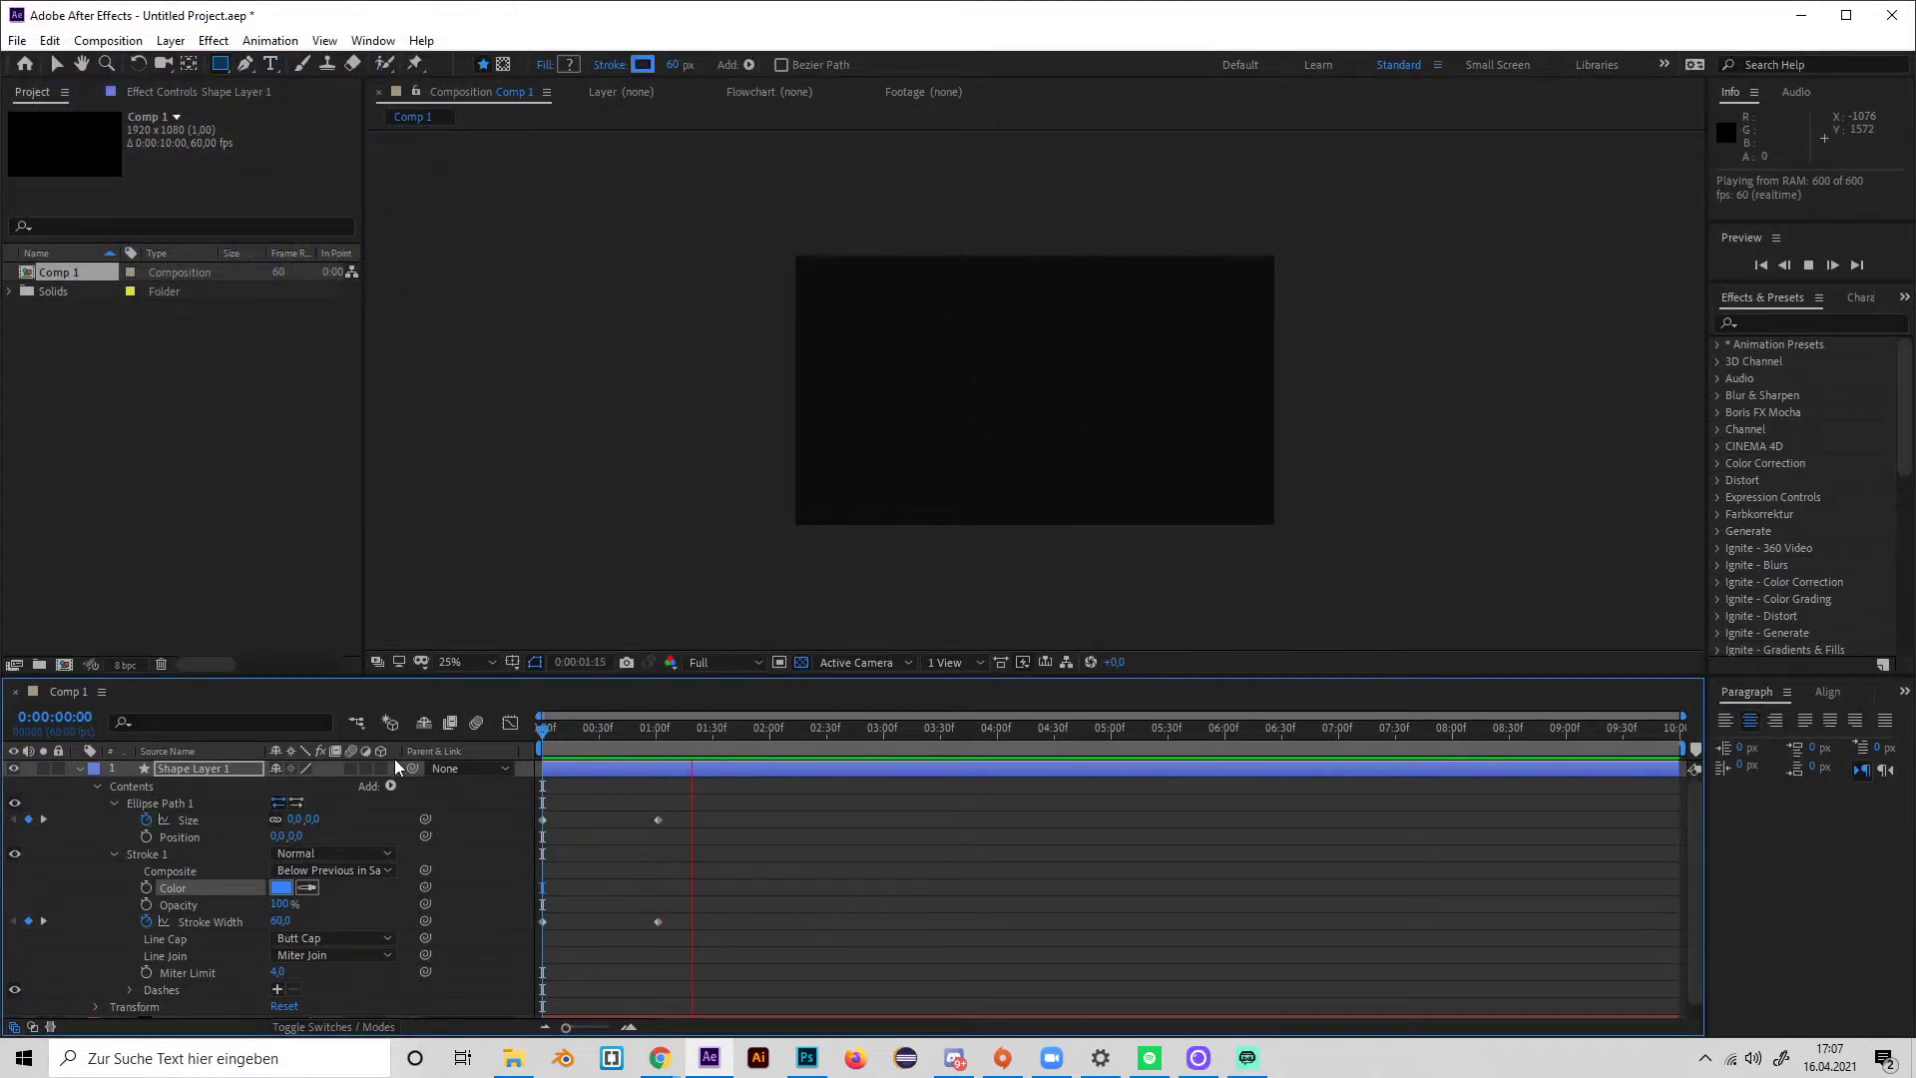
key("space")
left_click_drag(662, 738, 596, 761)
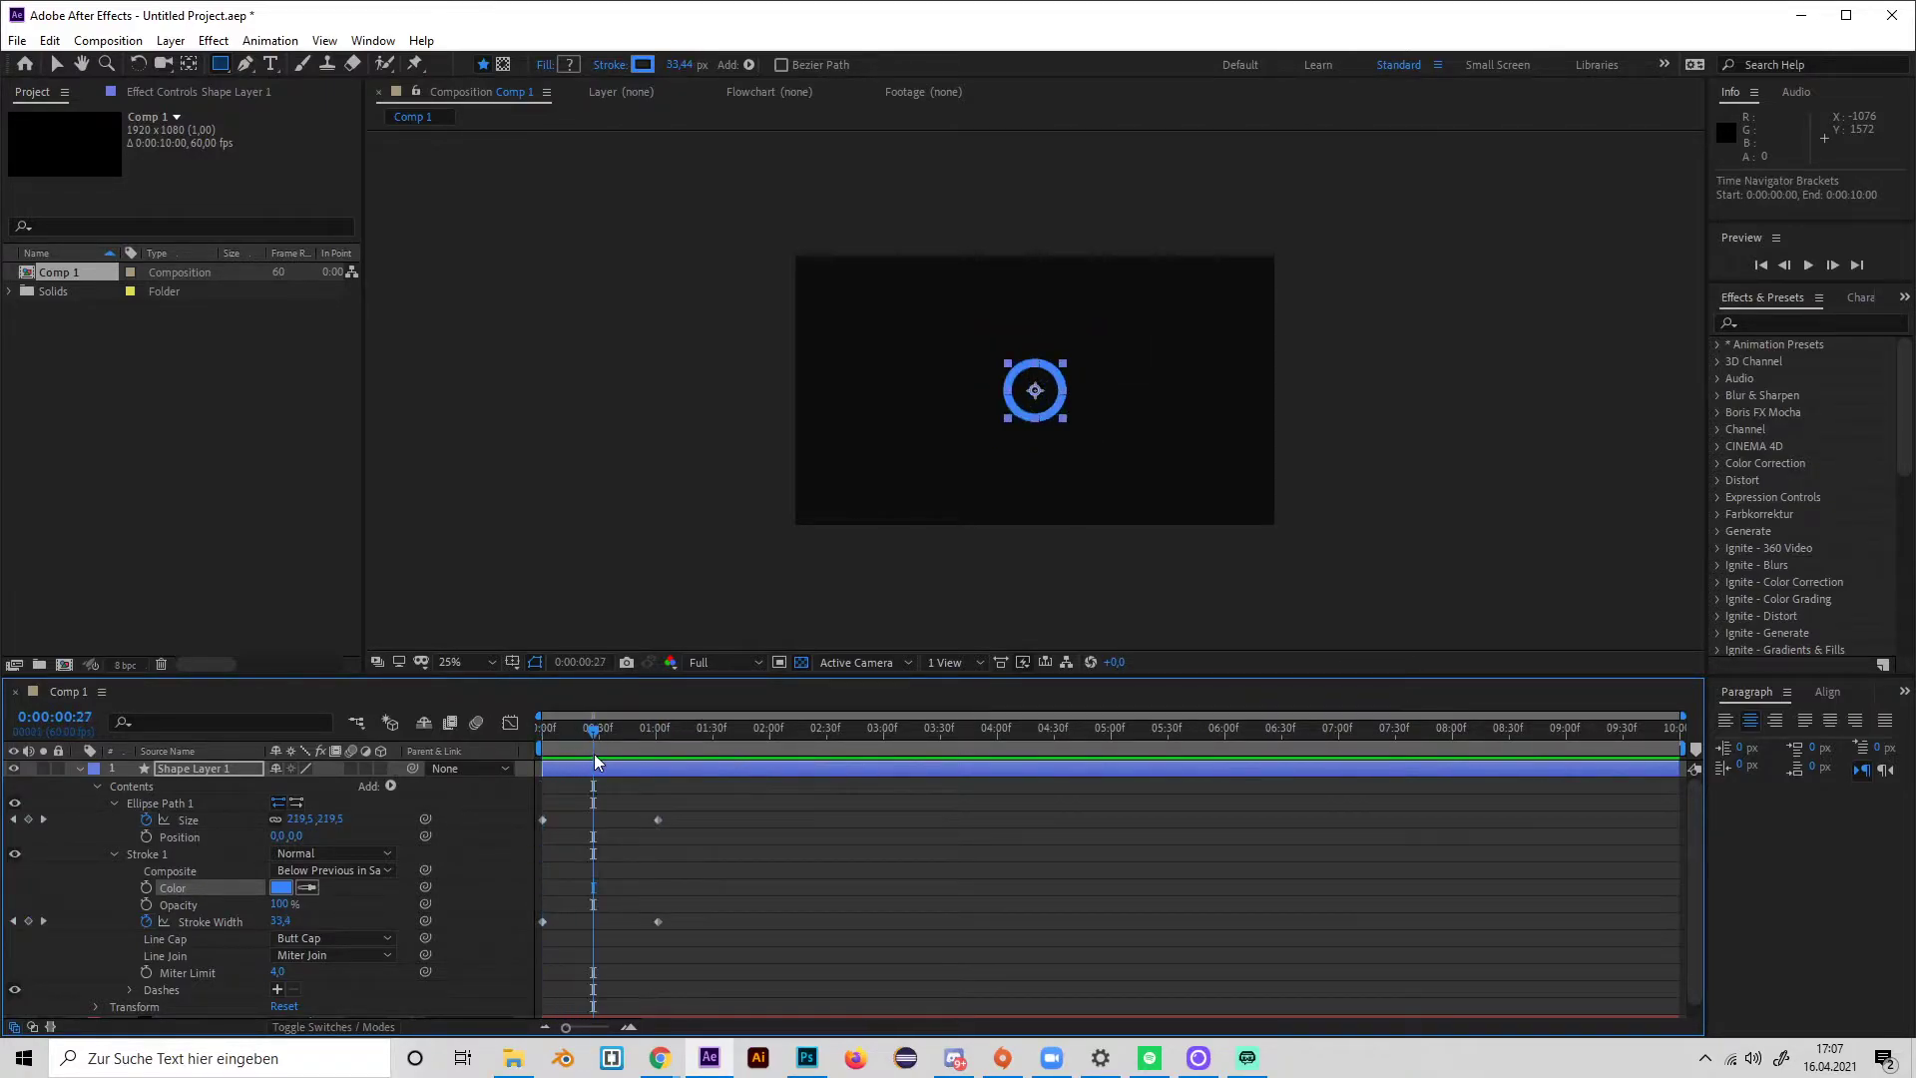
Apply Easy Ease to both Size keyframes in the Graph Editor.
left_click(176, 819)
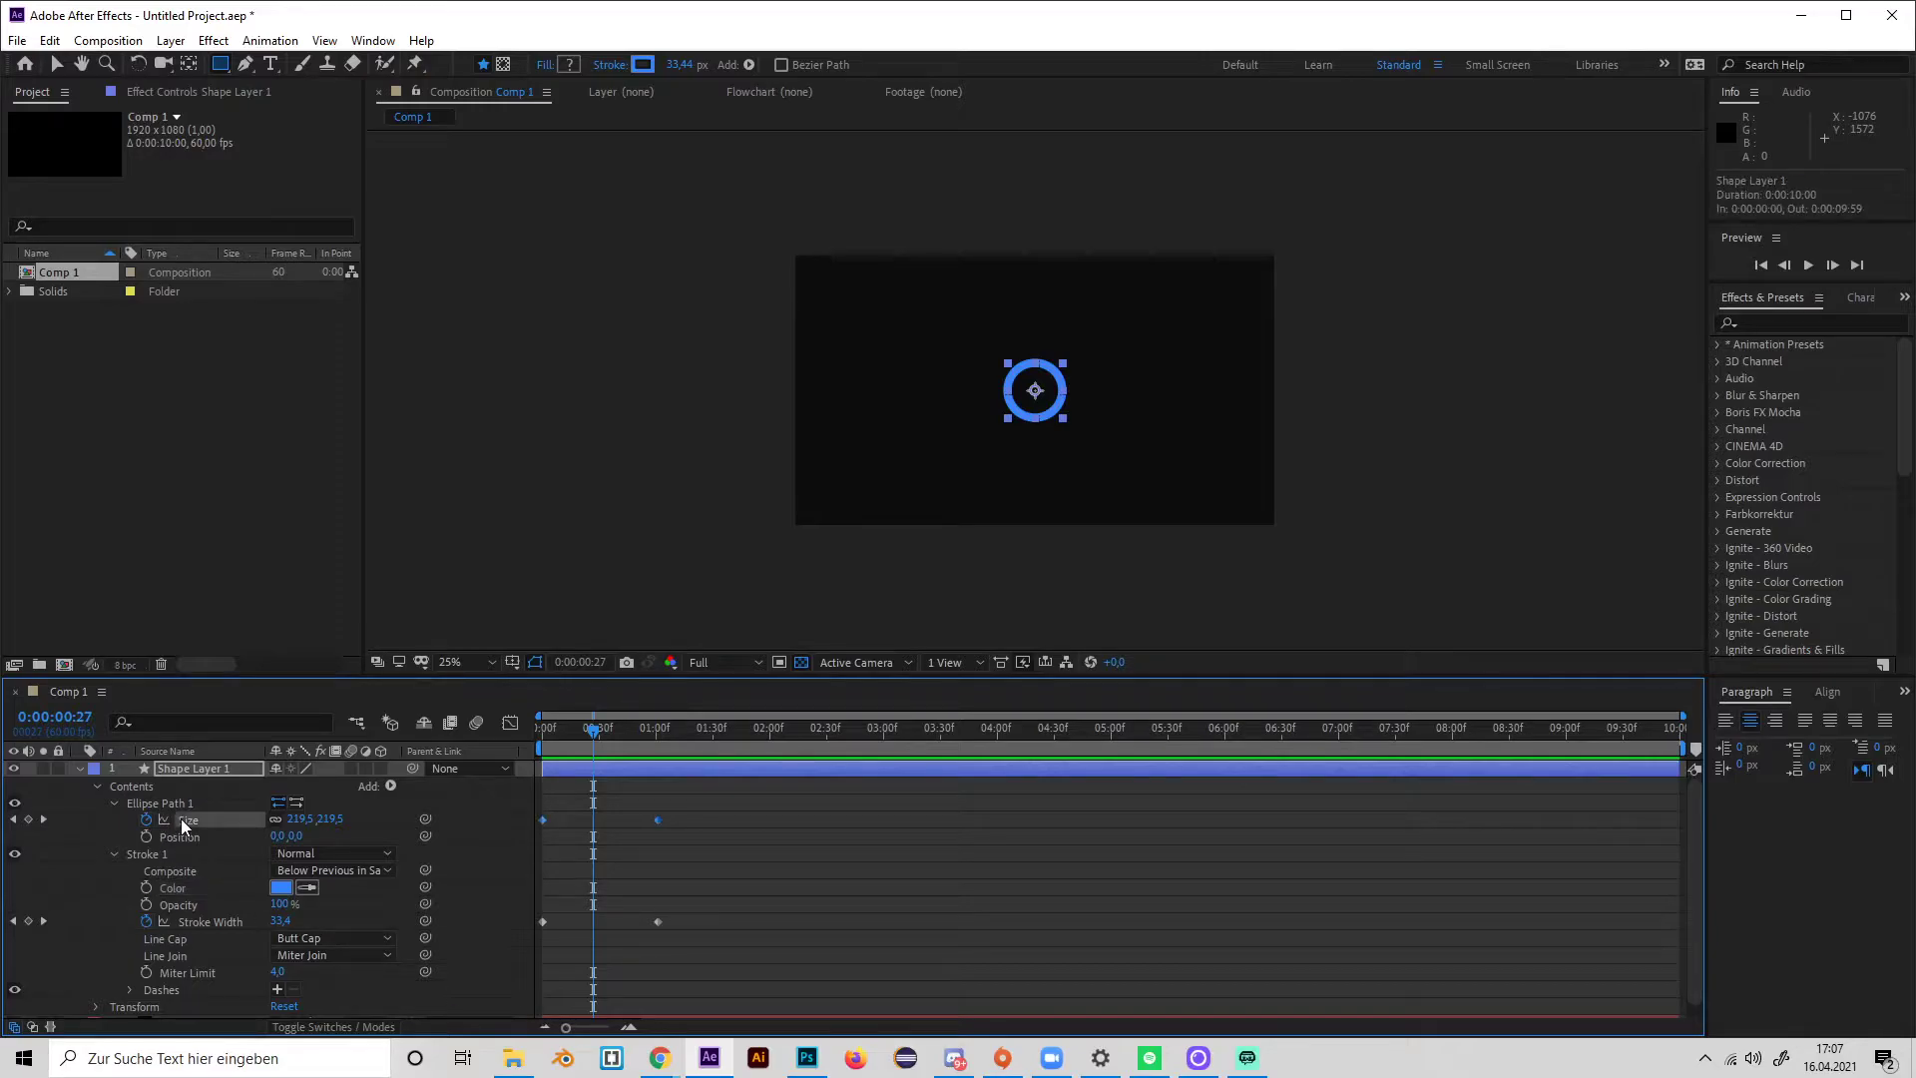
left_click(504, 731)
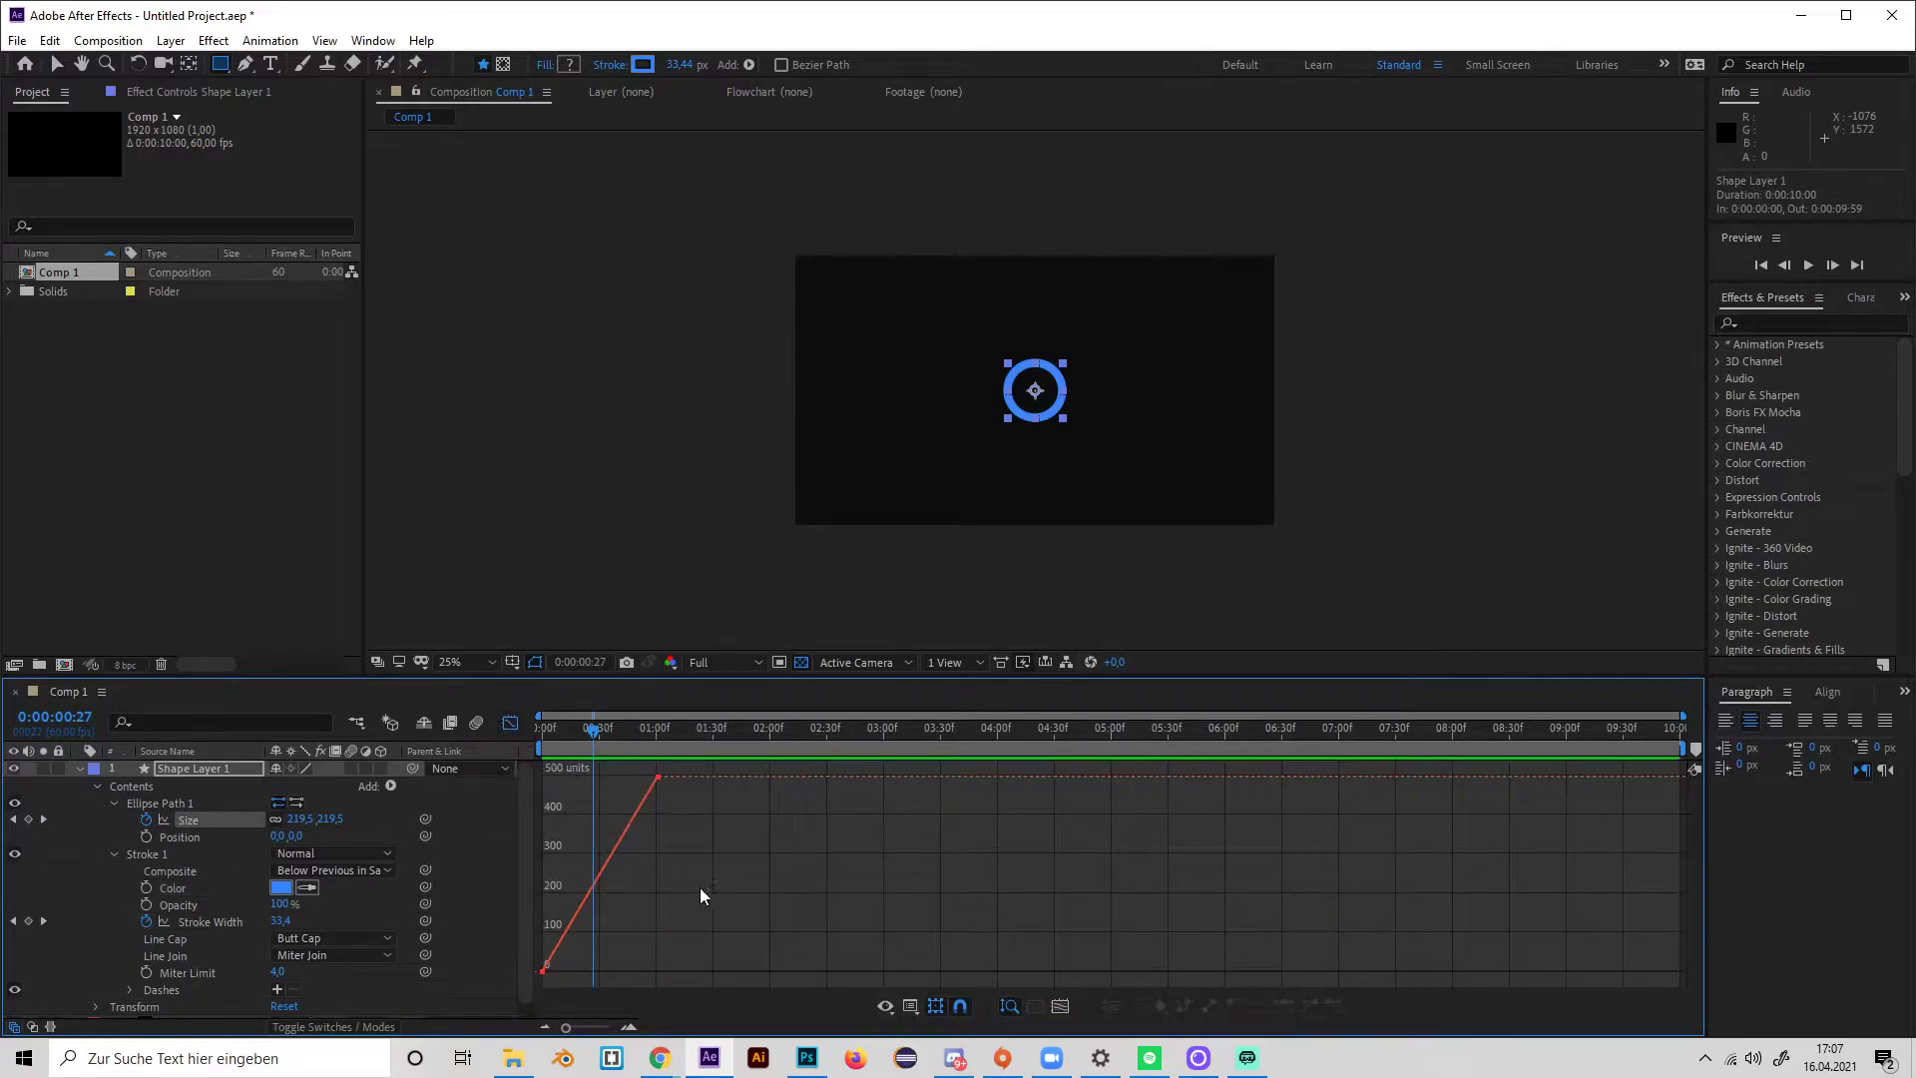
left_click_drag(738, 981, 487, 753)
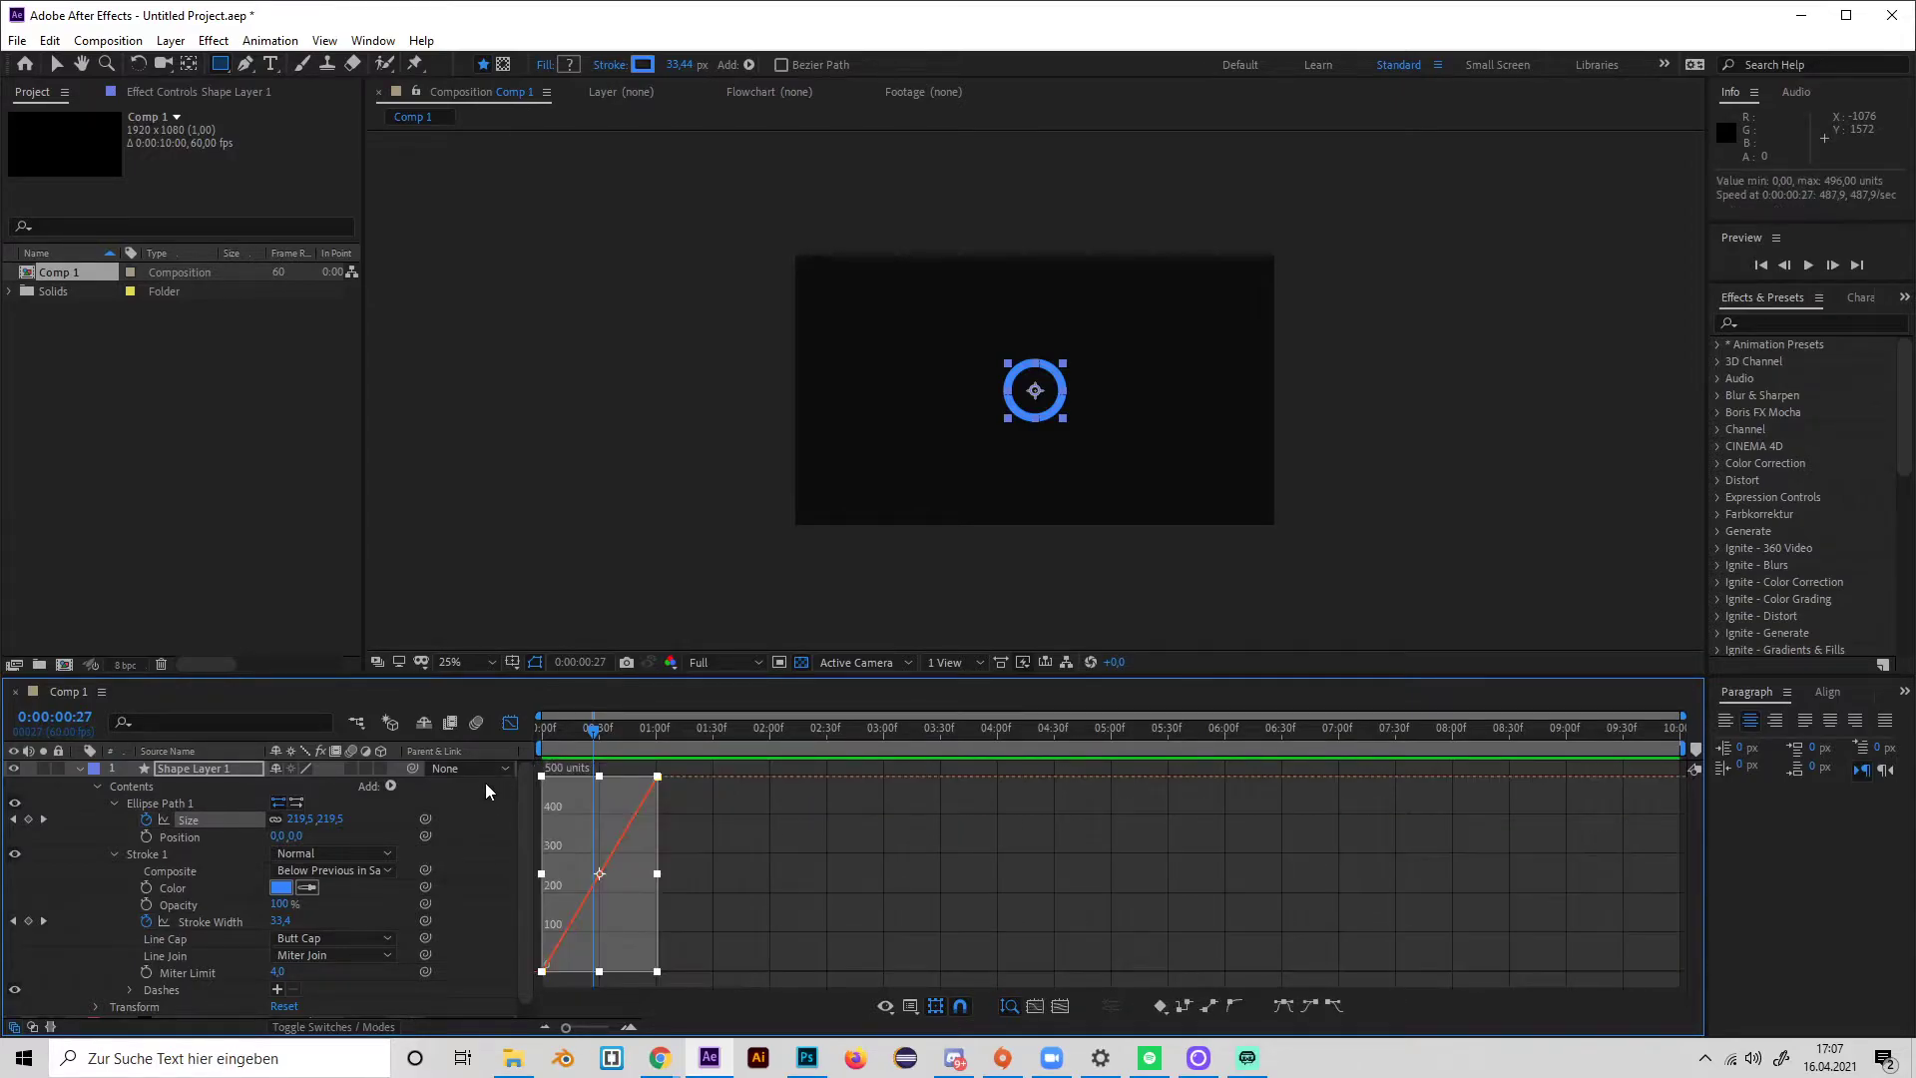
left_click(1286, 1006)
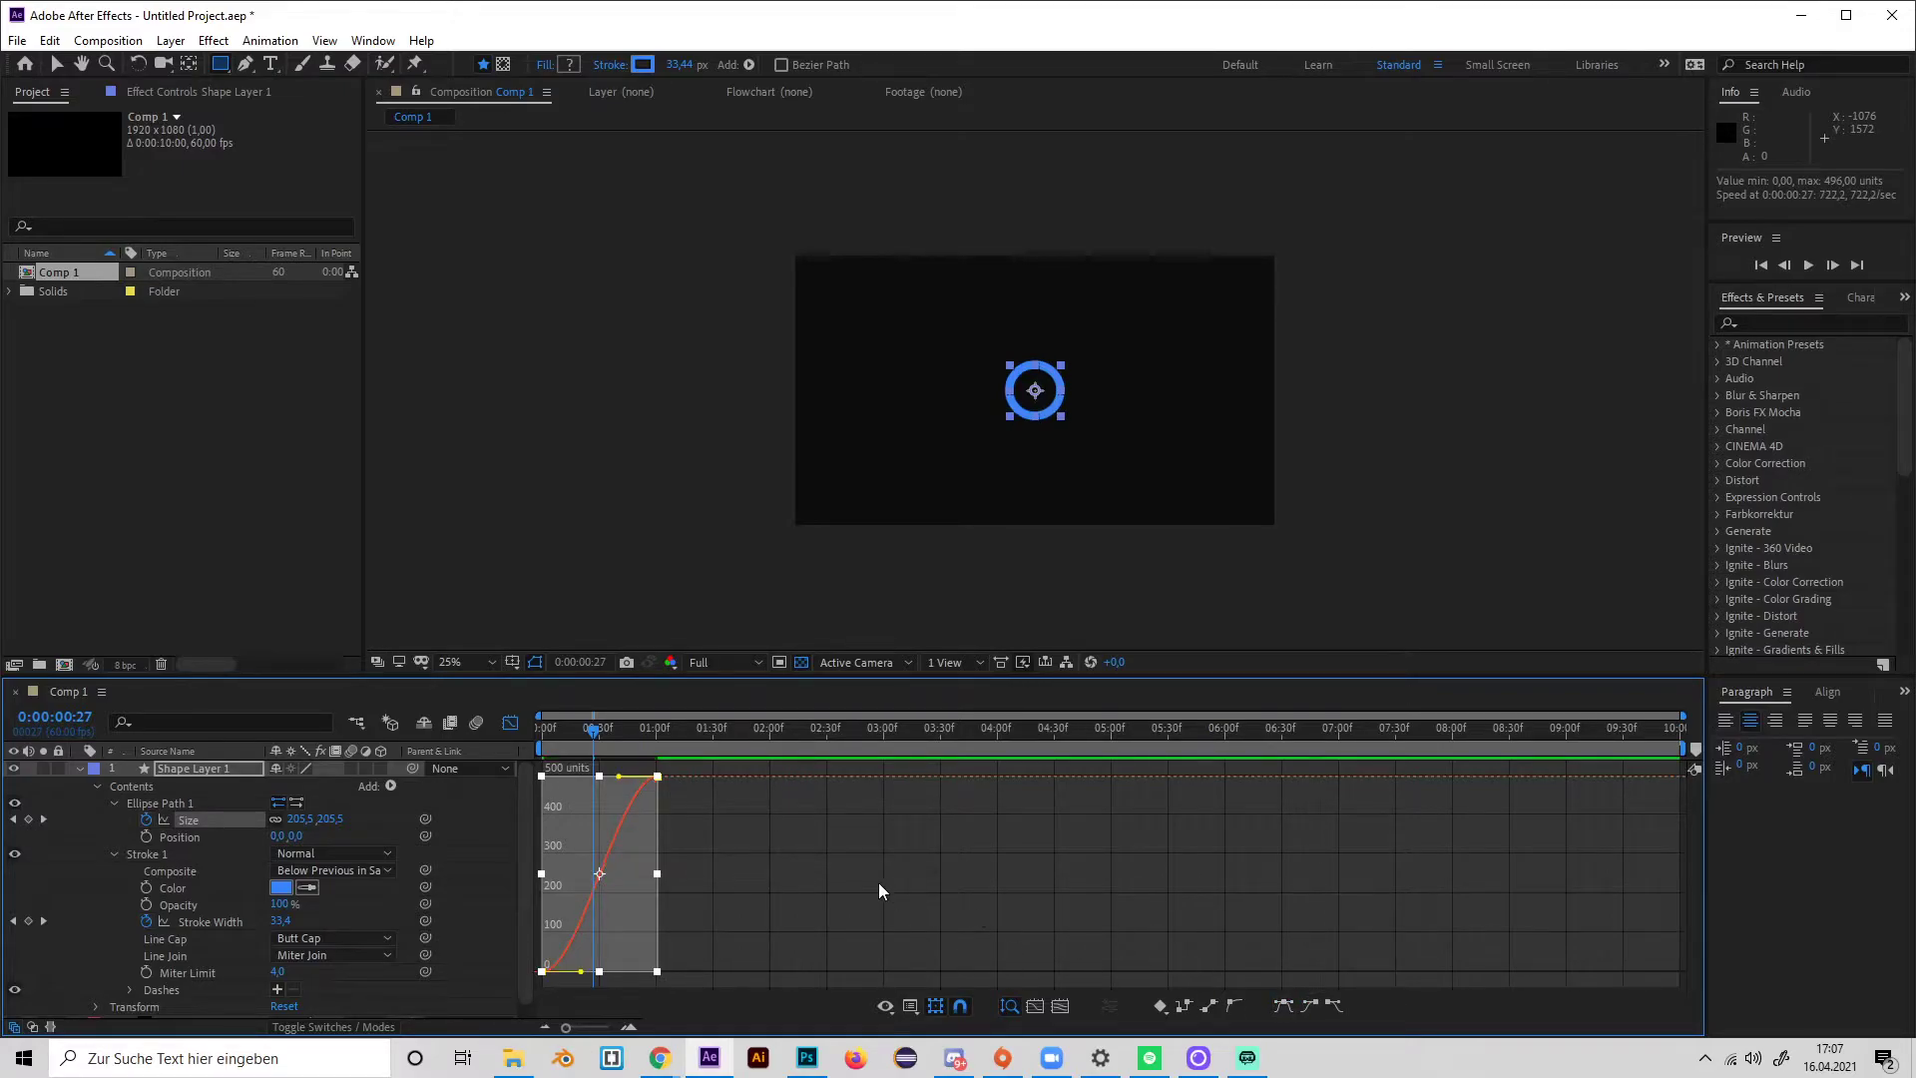
left_click(768, 896)
Drag the first Size keyframe's handle up so the curve rises steeply, then preview.
left_click(542, 971)
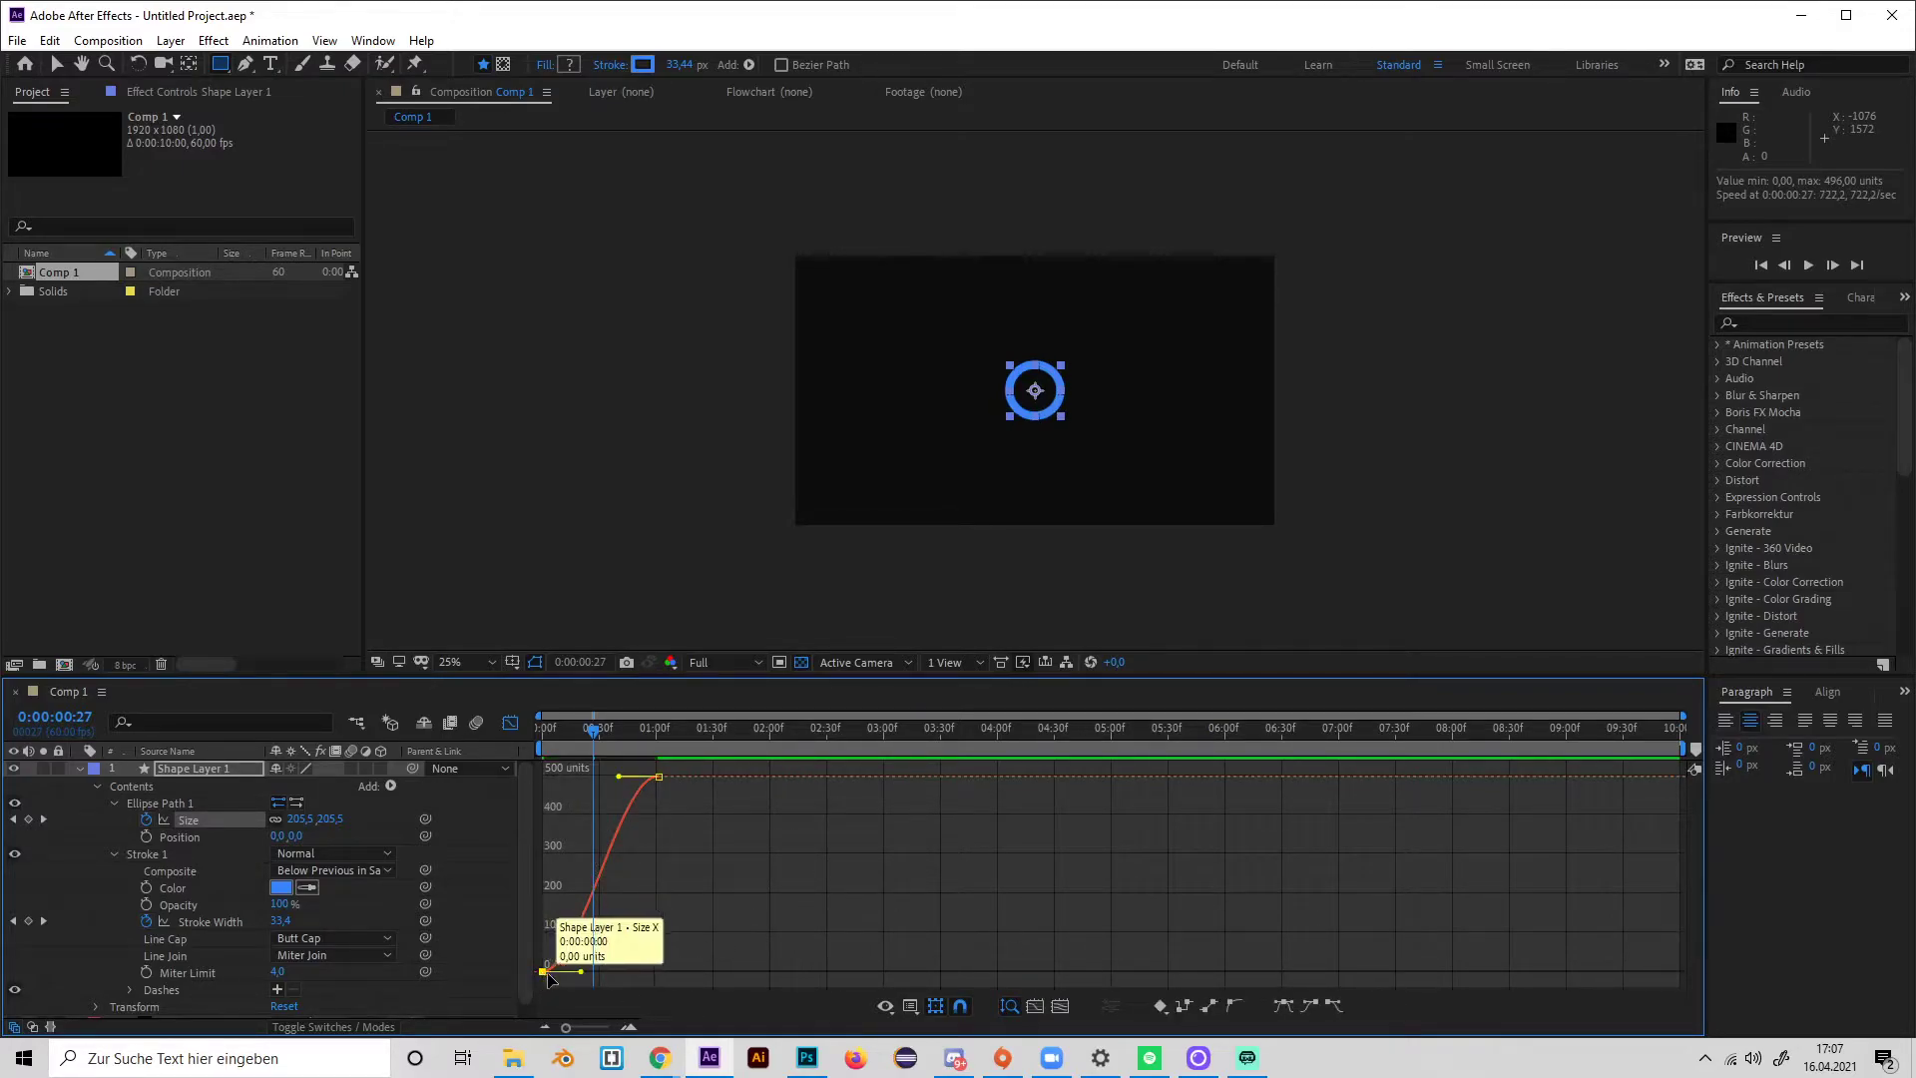
left_click_drag(582, 973, 513, 732)
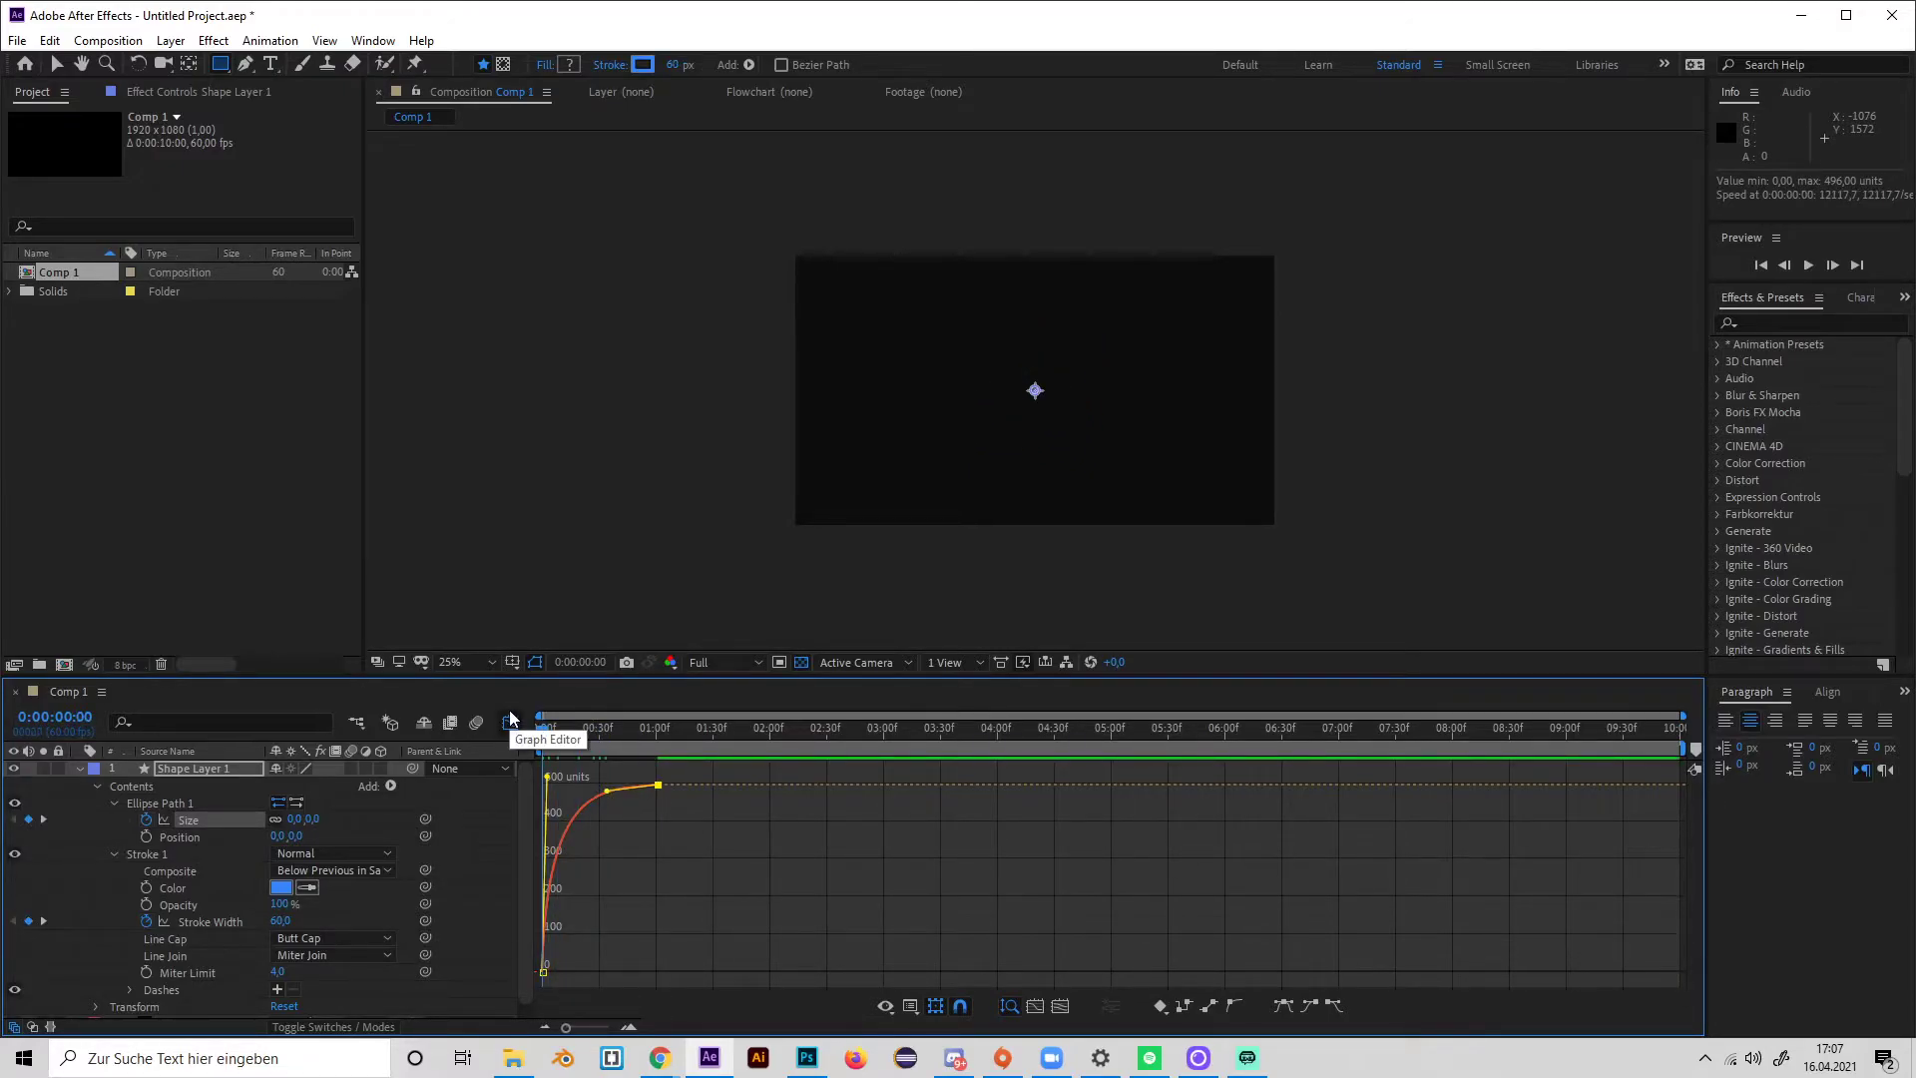
key("space")
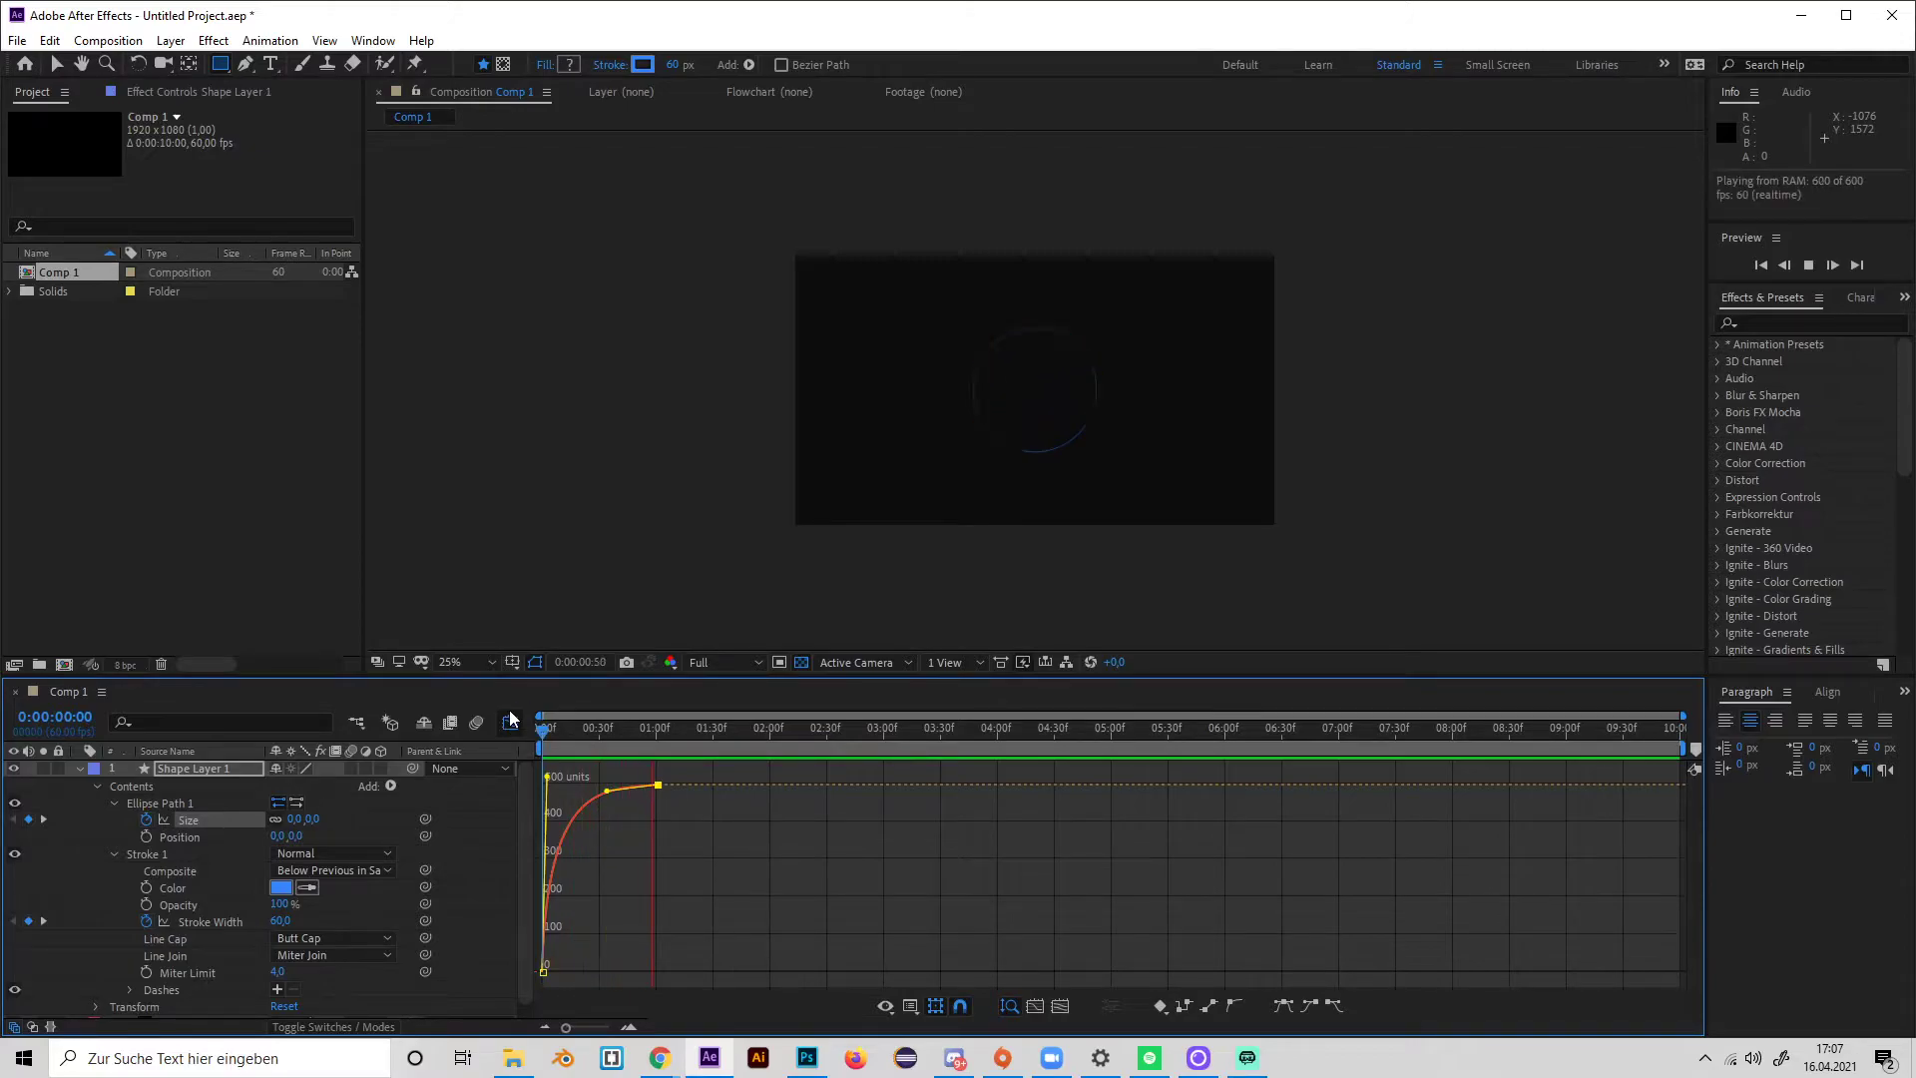
key("space")
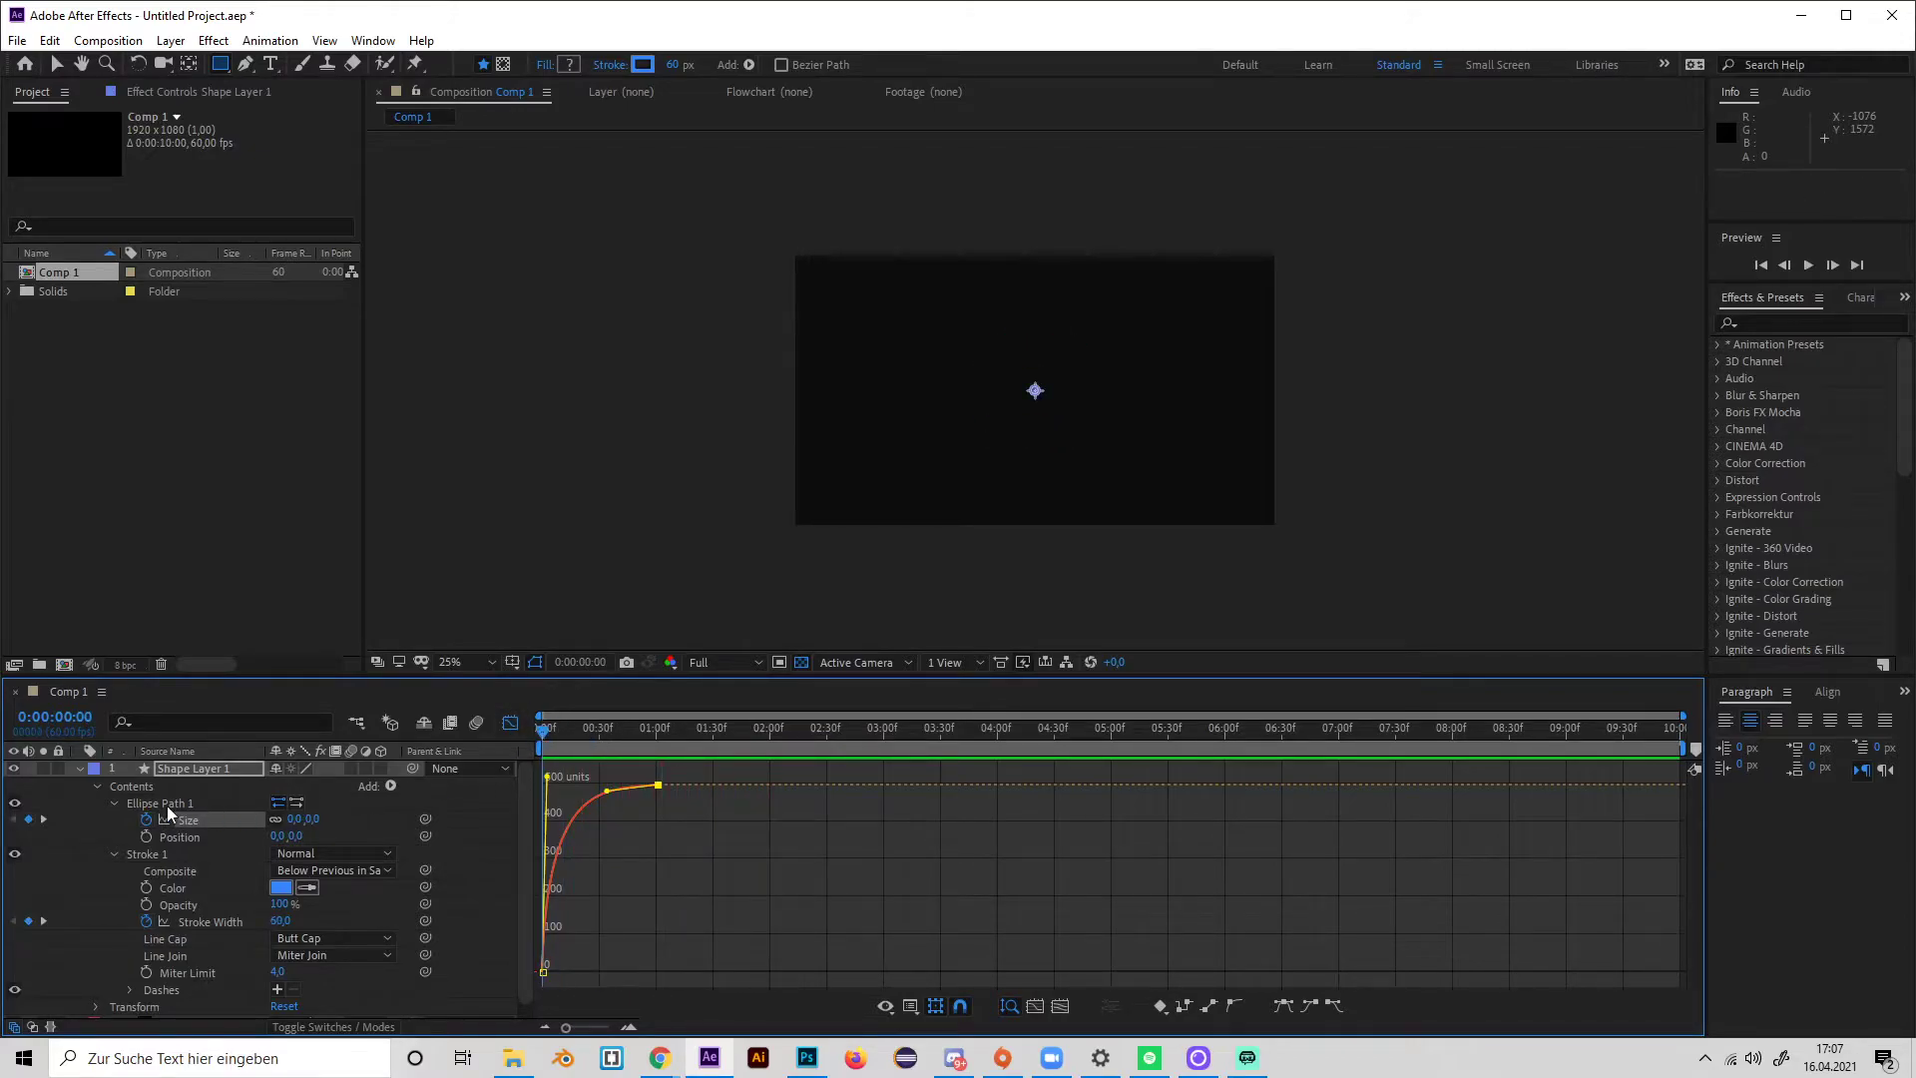
Duplicate the ring as Shape Layer 2 and move it to the lower right.
left_click(81, 769)
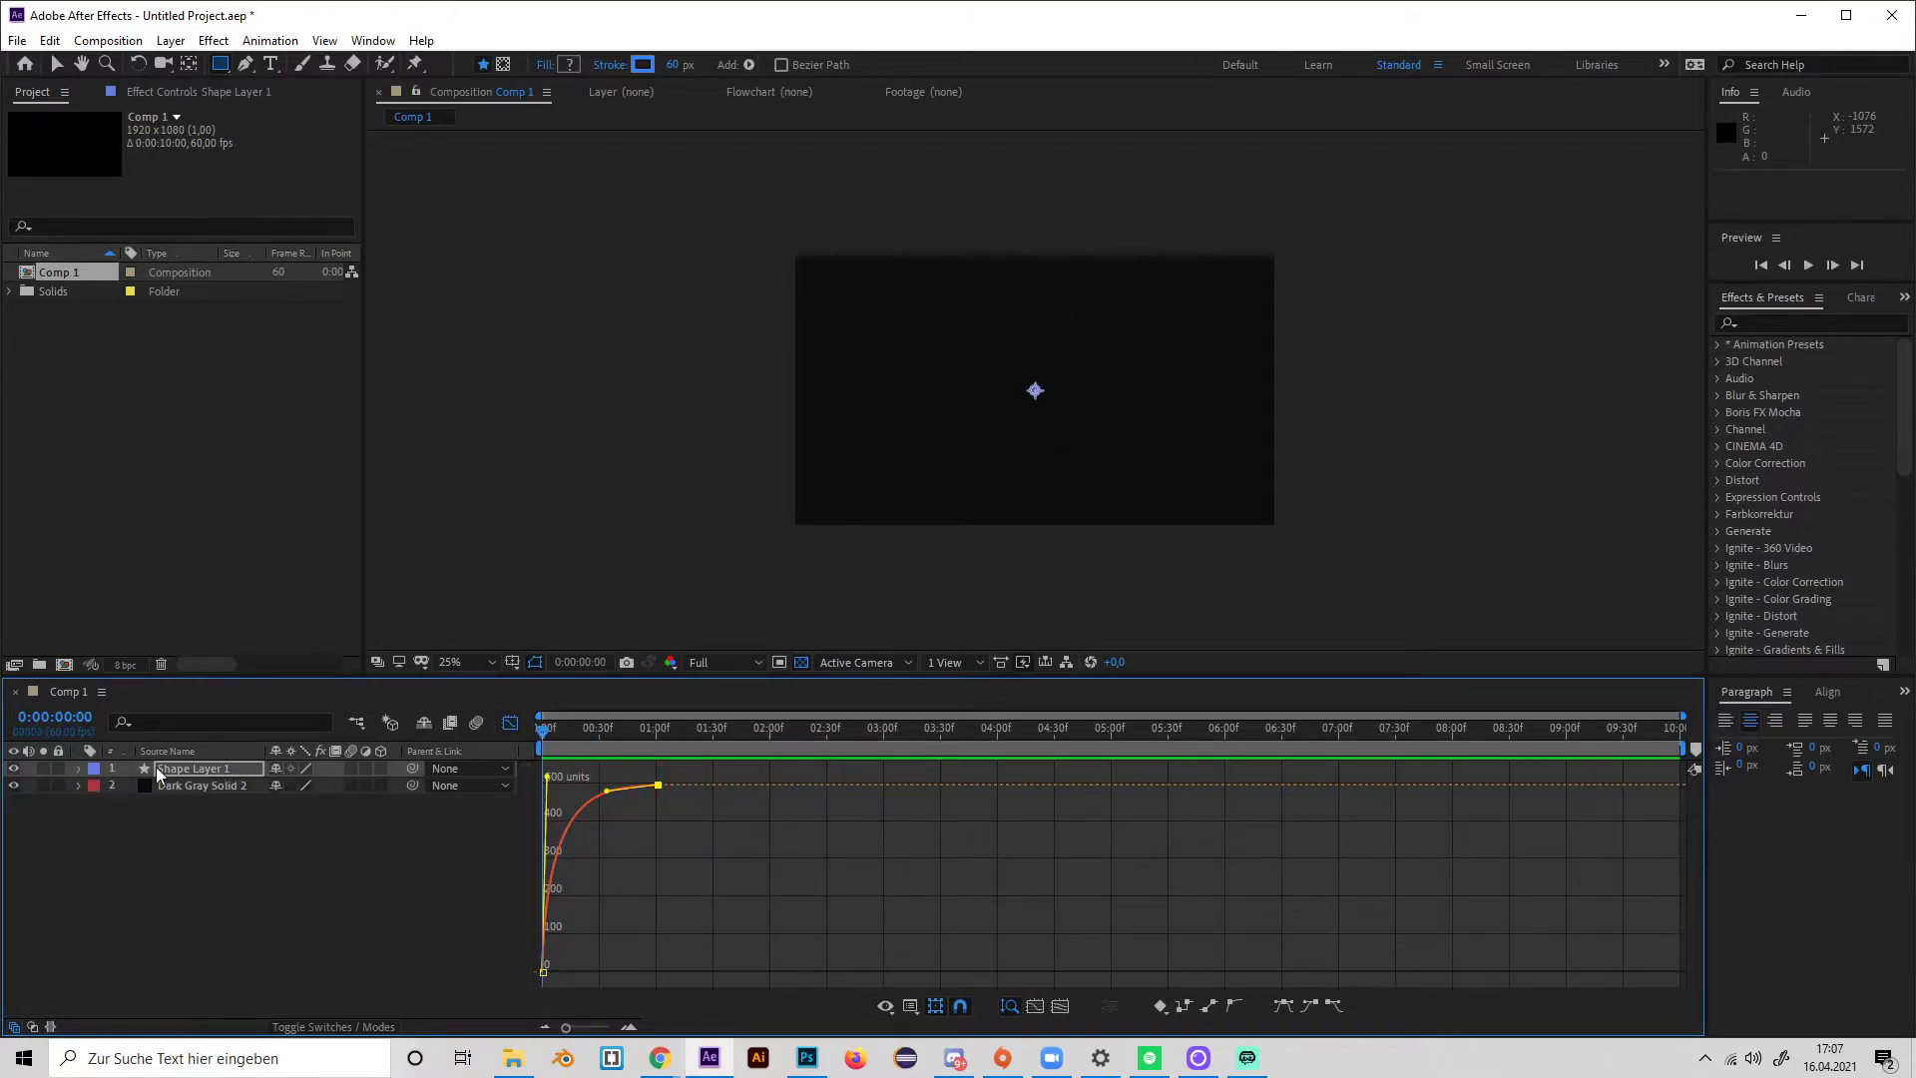
left_click(508, 729)
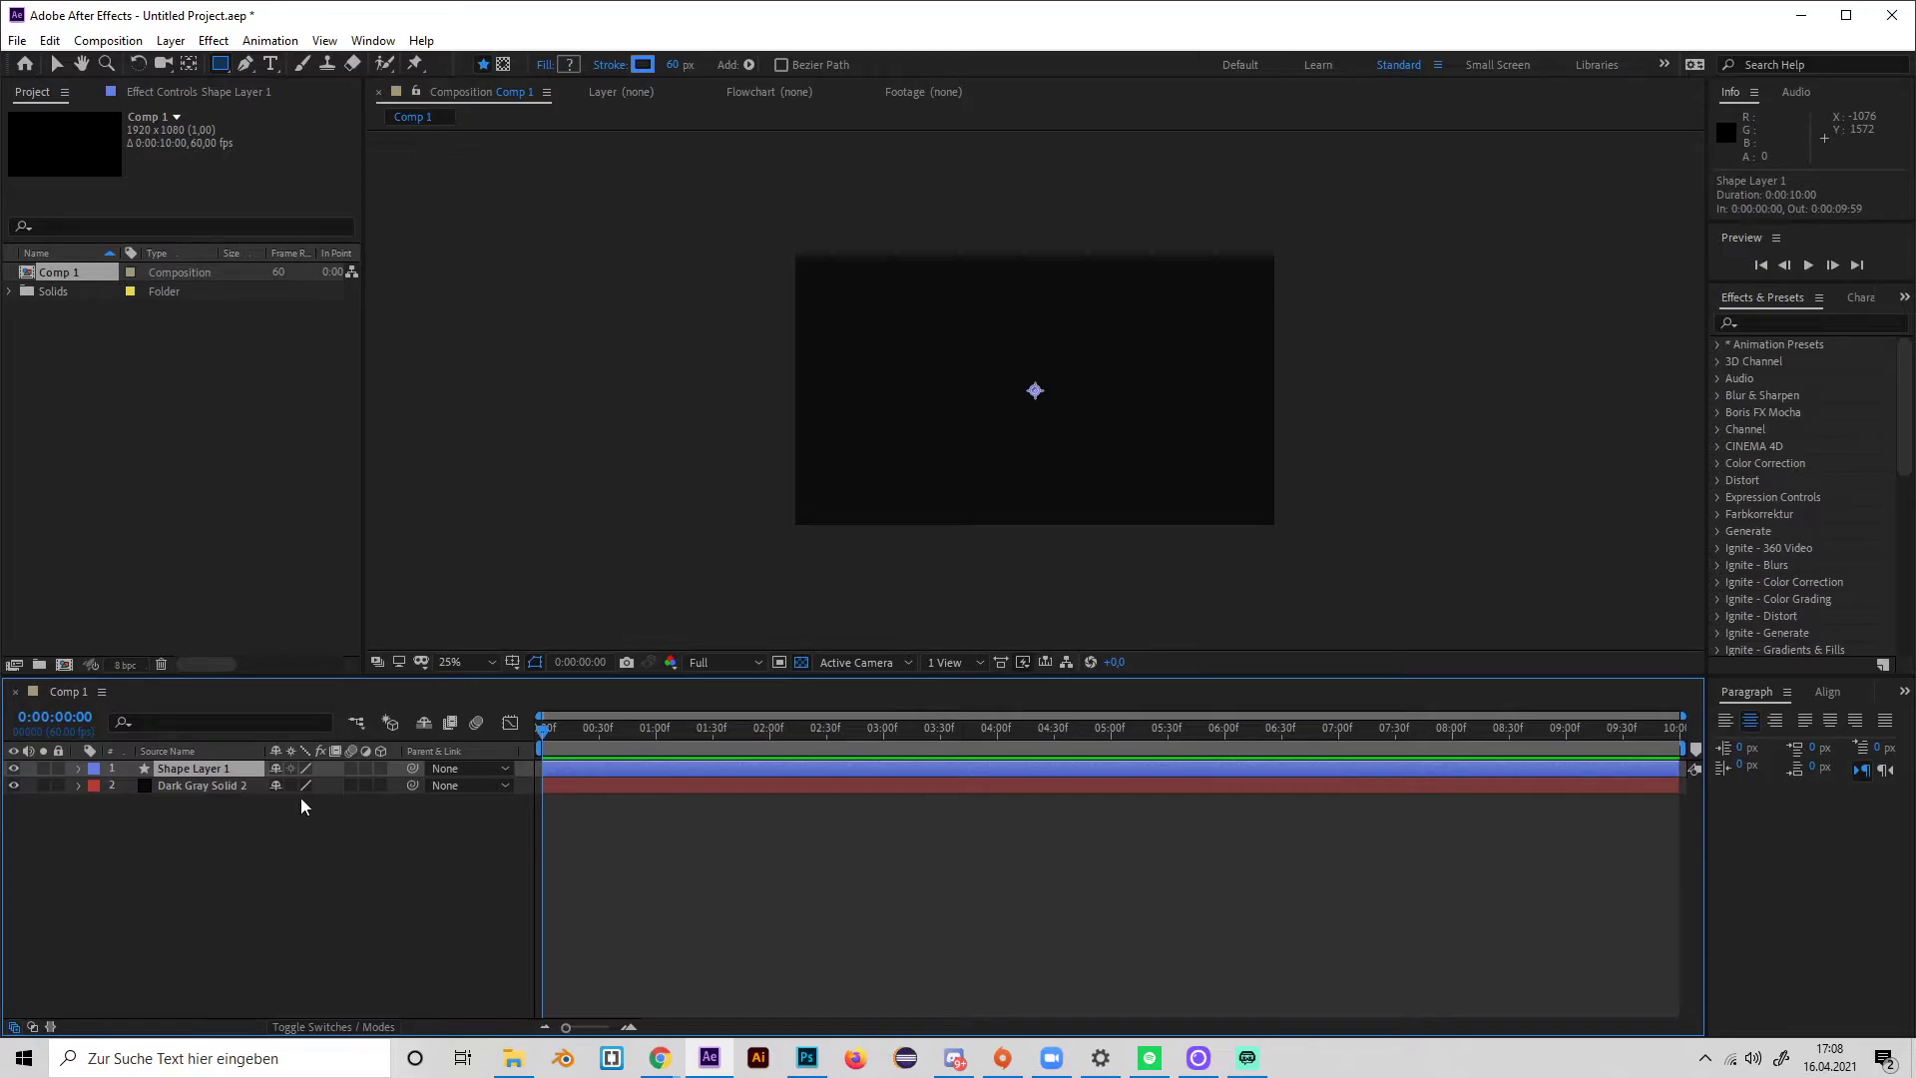
key("ctrl+d")
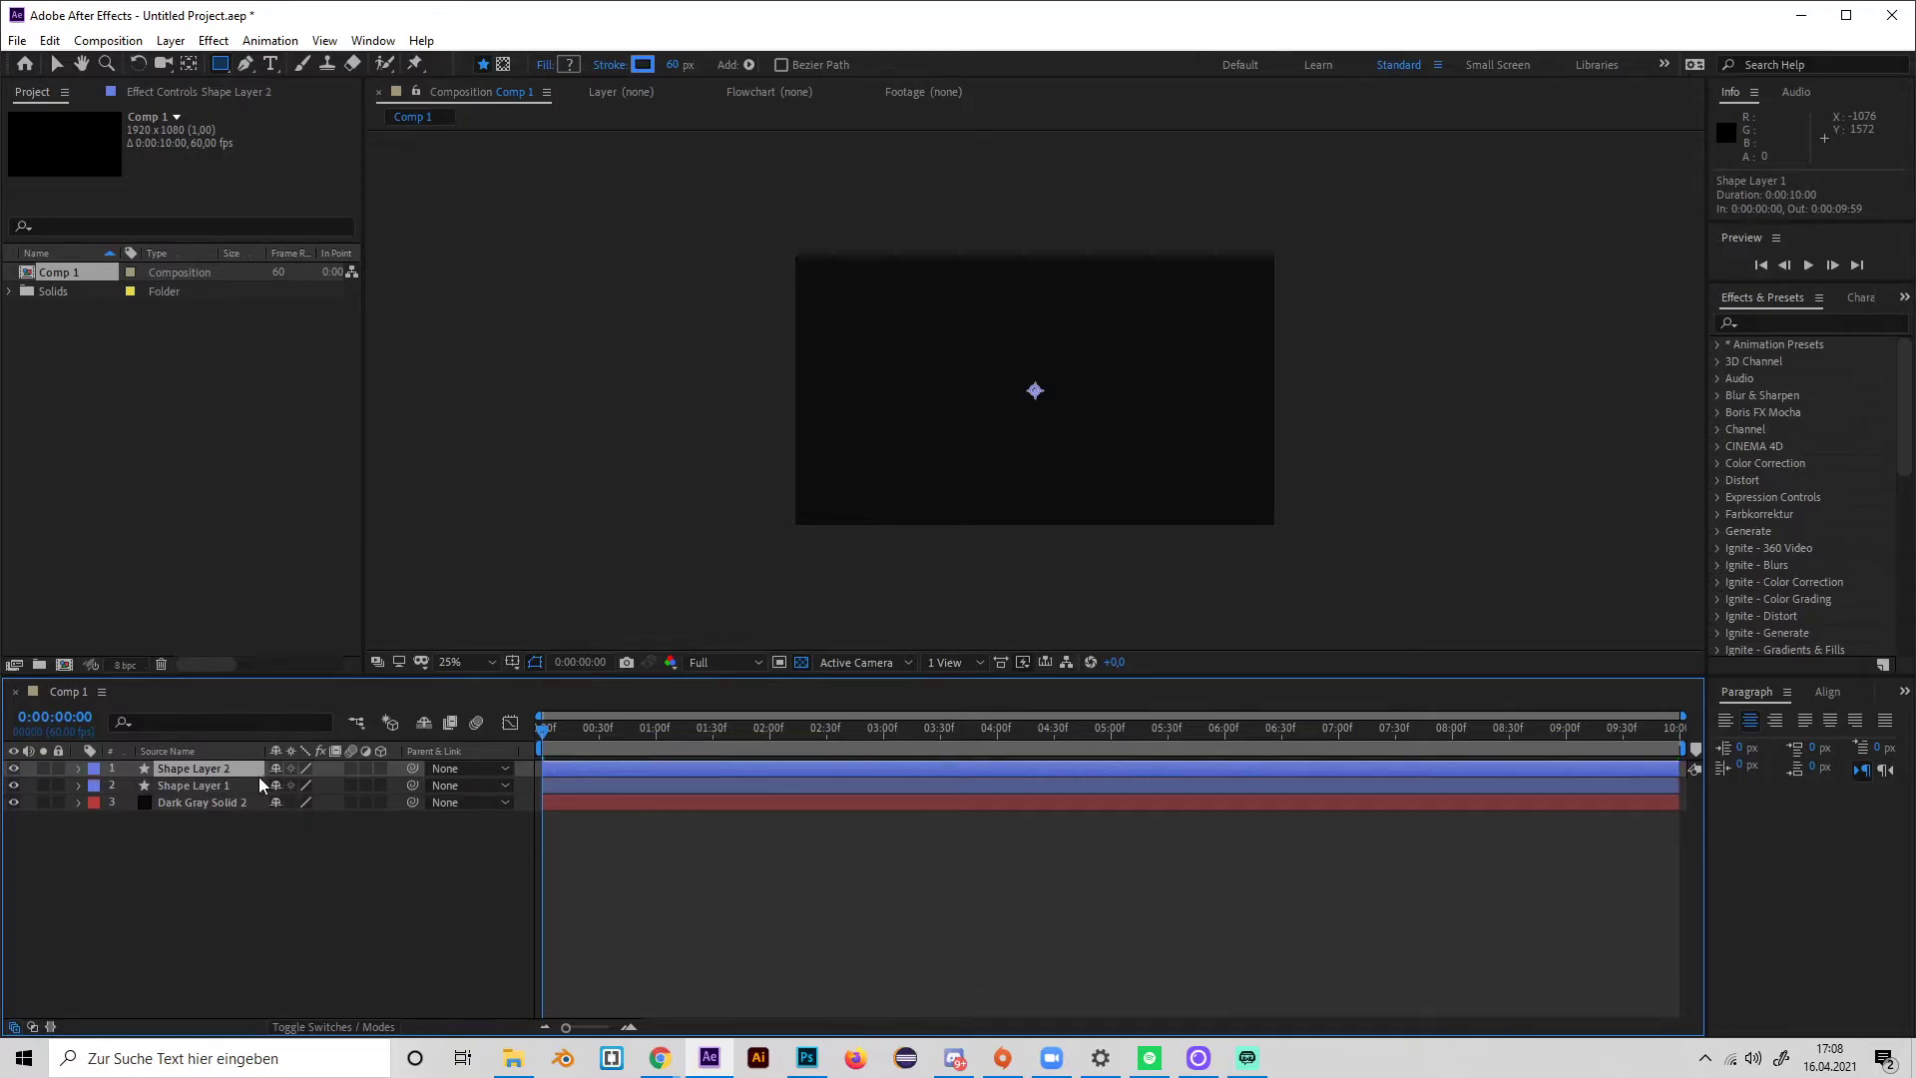
key("p")
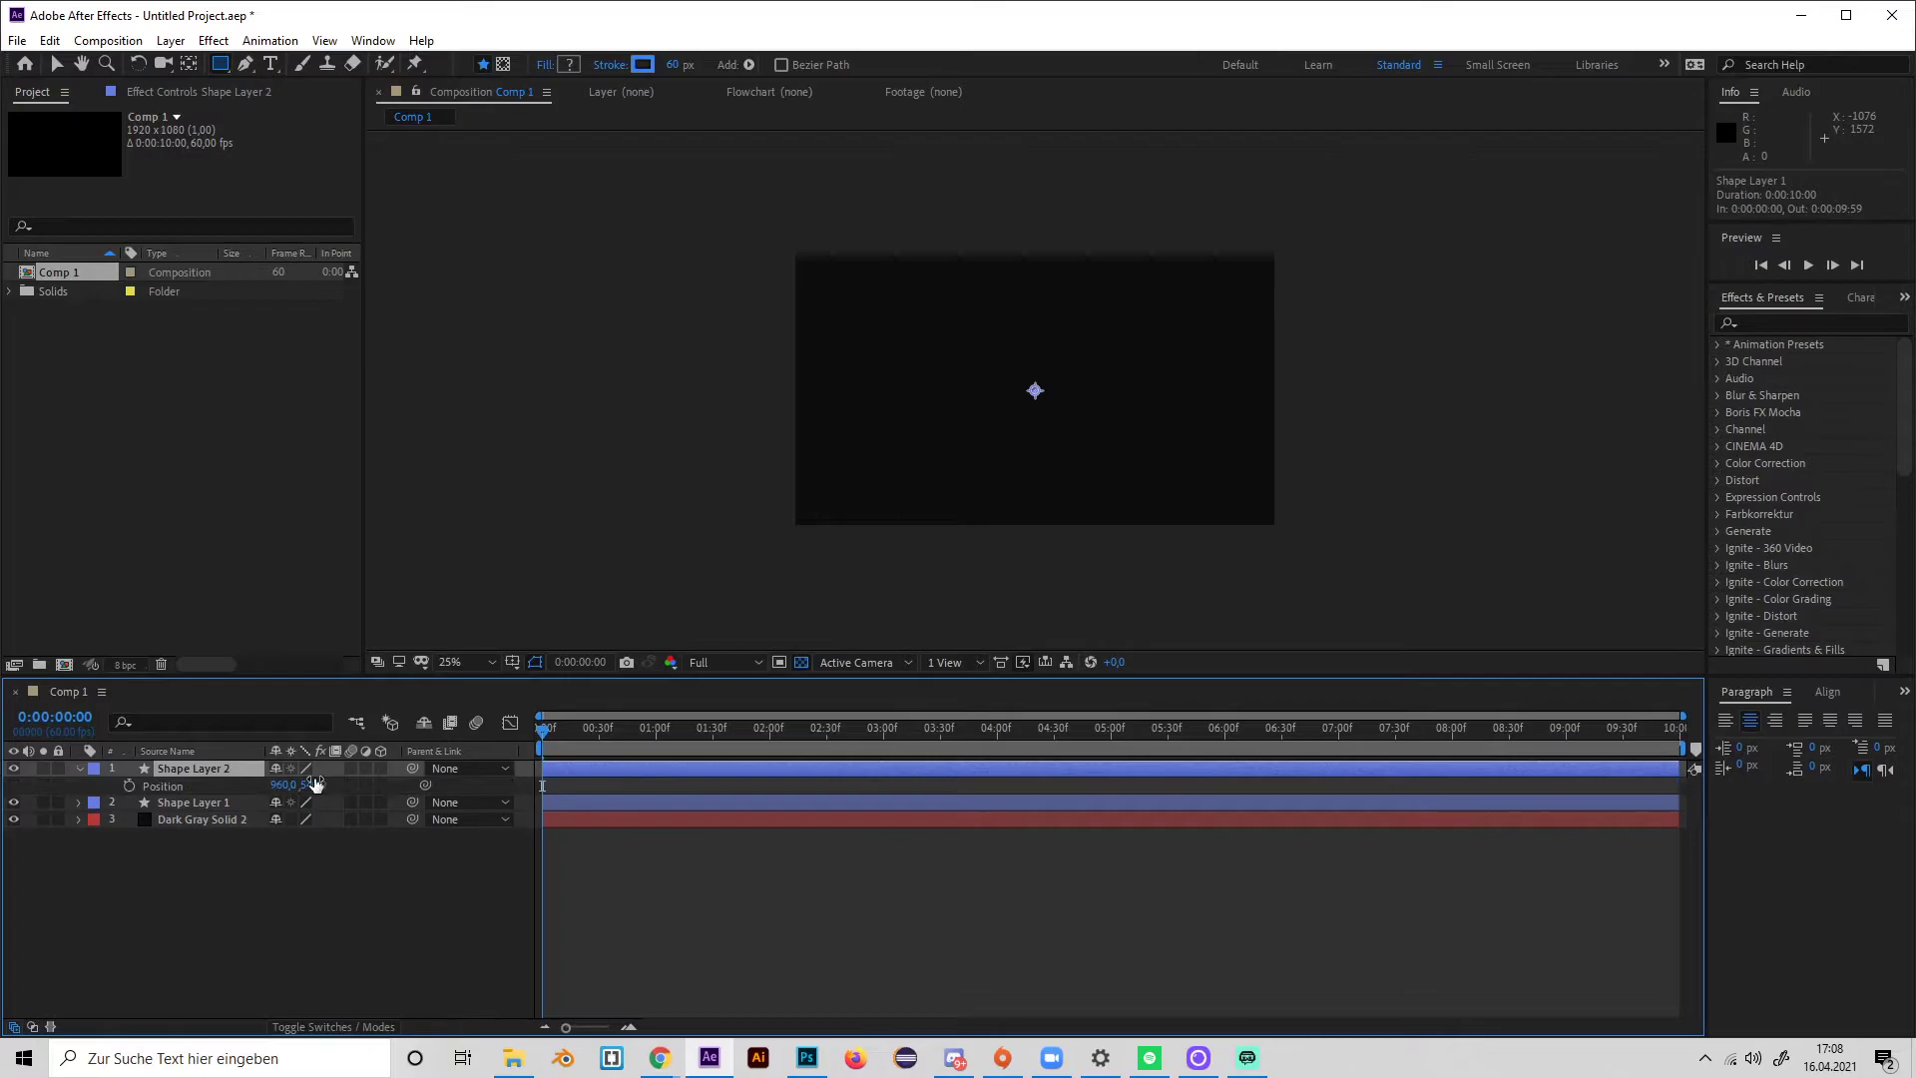
left_click_drag(281, 786, 436, 785)
mouse_move(627, 734)
left_mouse_down()
mouse_move(669, 734)
mouse_move(625, 734)
left_mouse_up()
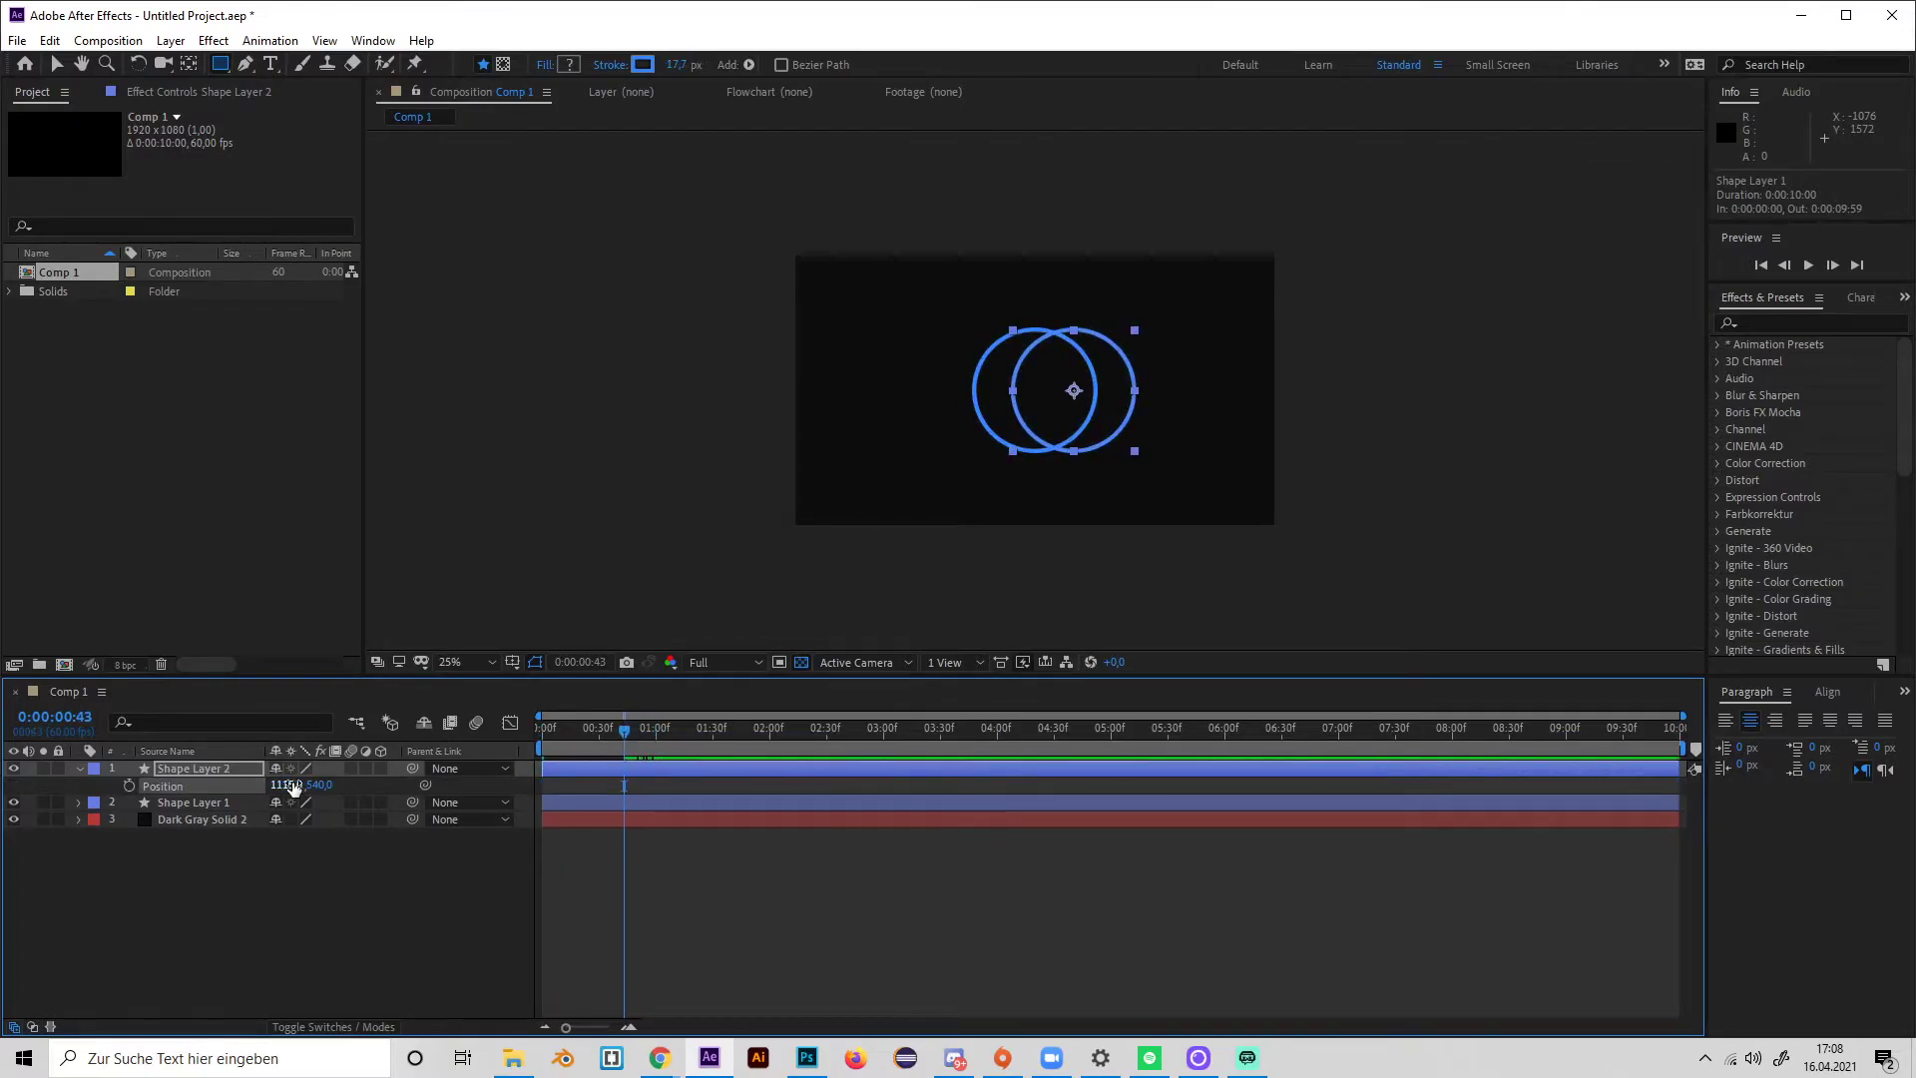
left_click_drag(287, 785, 577, 785)
left_click_drag(337, 787, 459, 787)
Scale Shape Layer 2 down to 43%.
left_click(209, 766)
key("s")
left_click(343, 787)
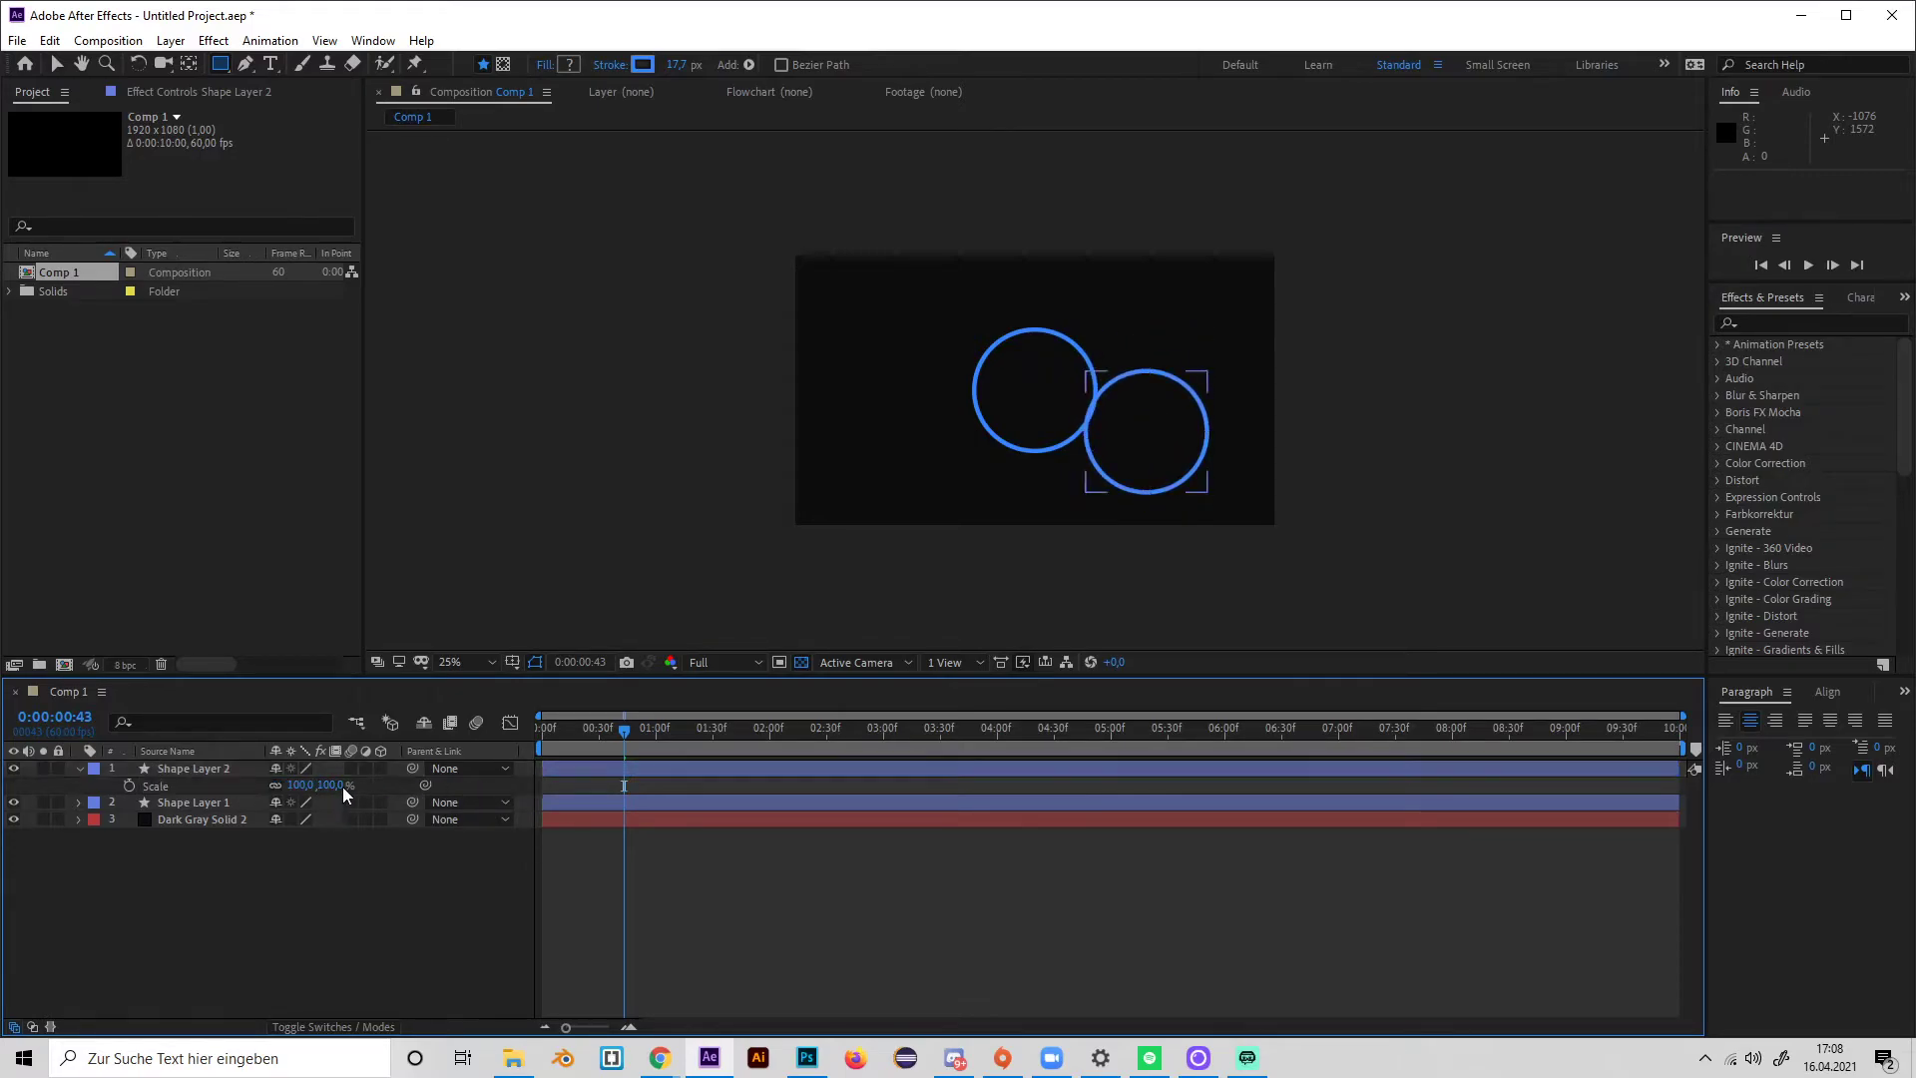
left_click_drag(317, 787, 285, 807)
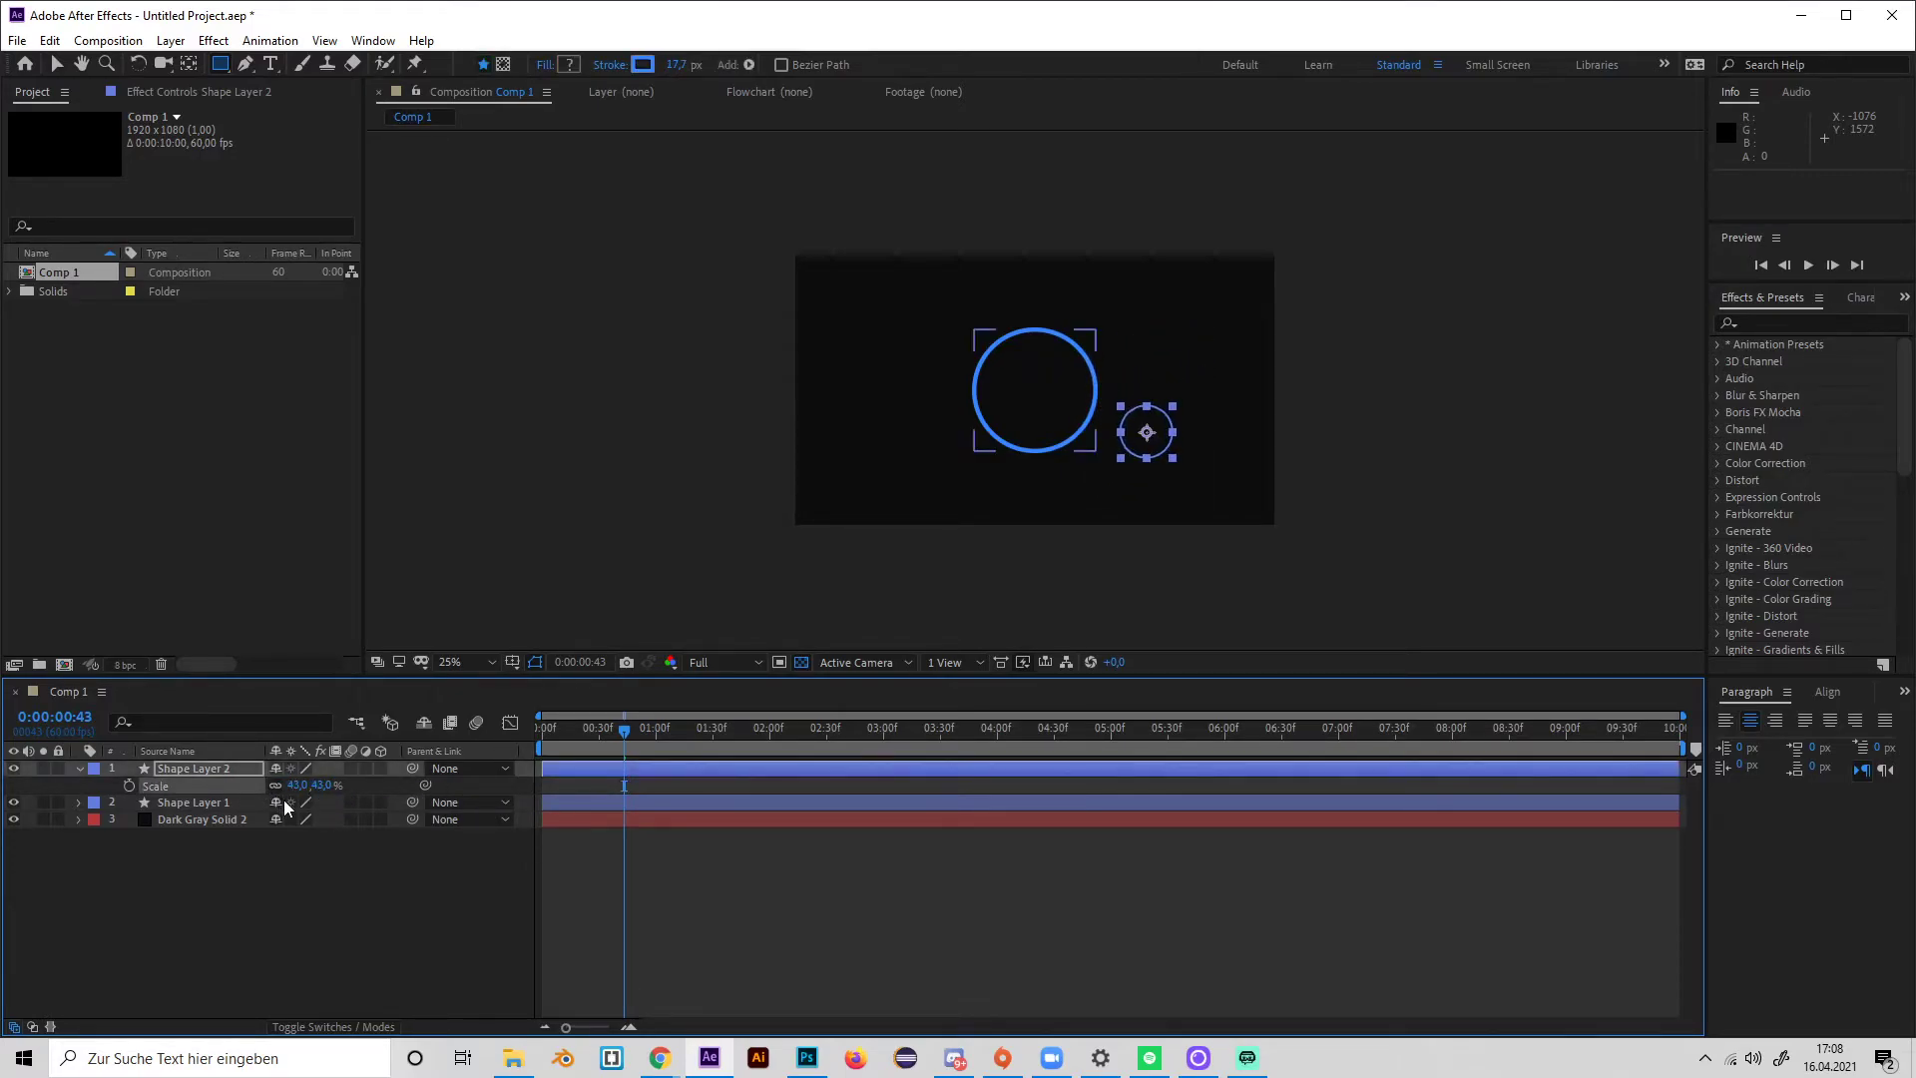
Duplicate it as Shape Layer 3, move it left, scale it to 23%, and preview.
key("ctrl+d")
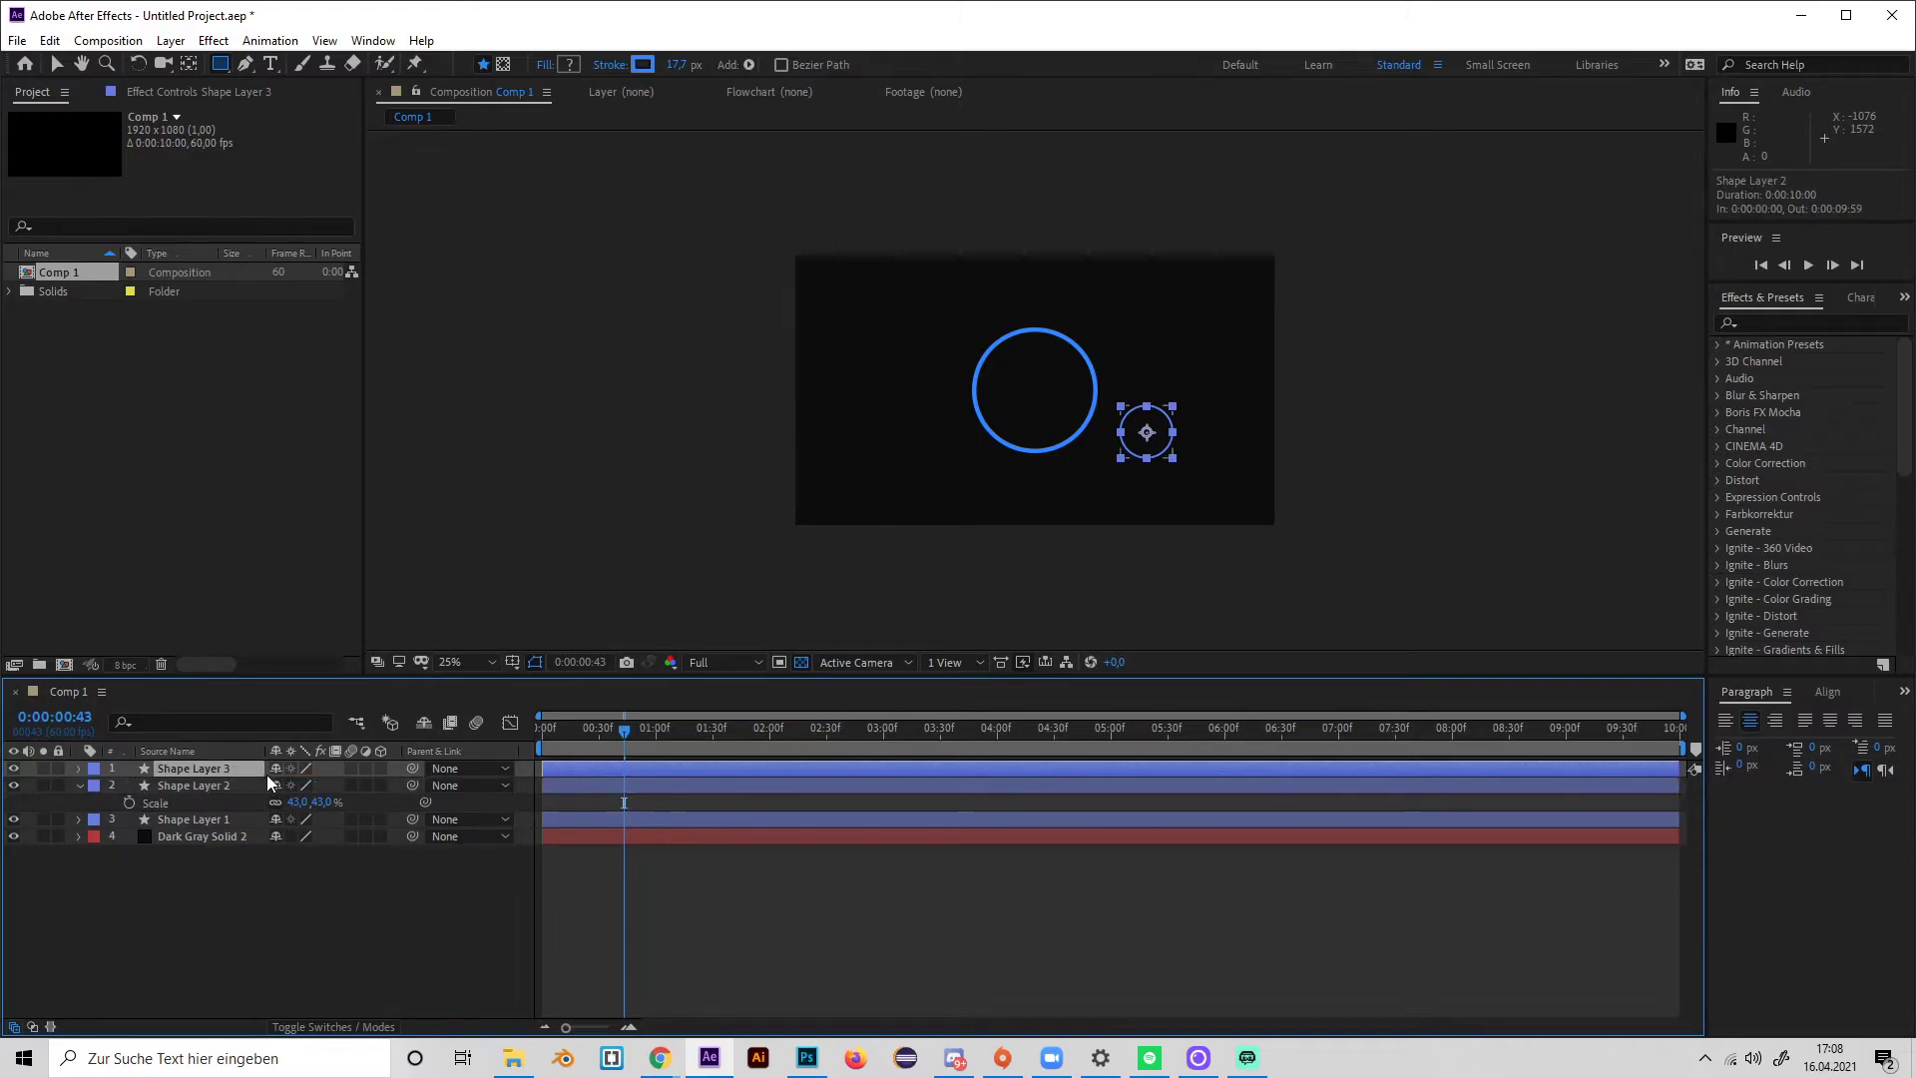
key("p")
left_click_drag(288, 786, 33, 788)
left_click_drag(312, 786, 201, 776)
key("s")
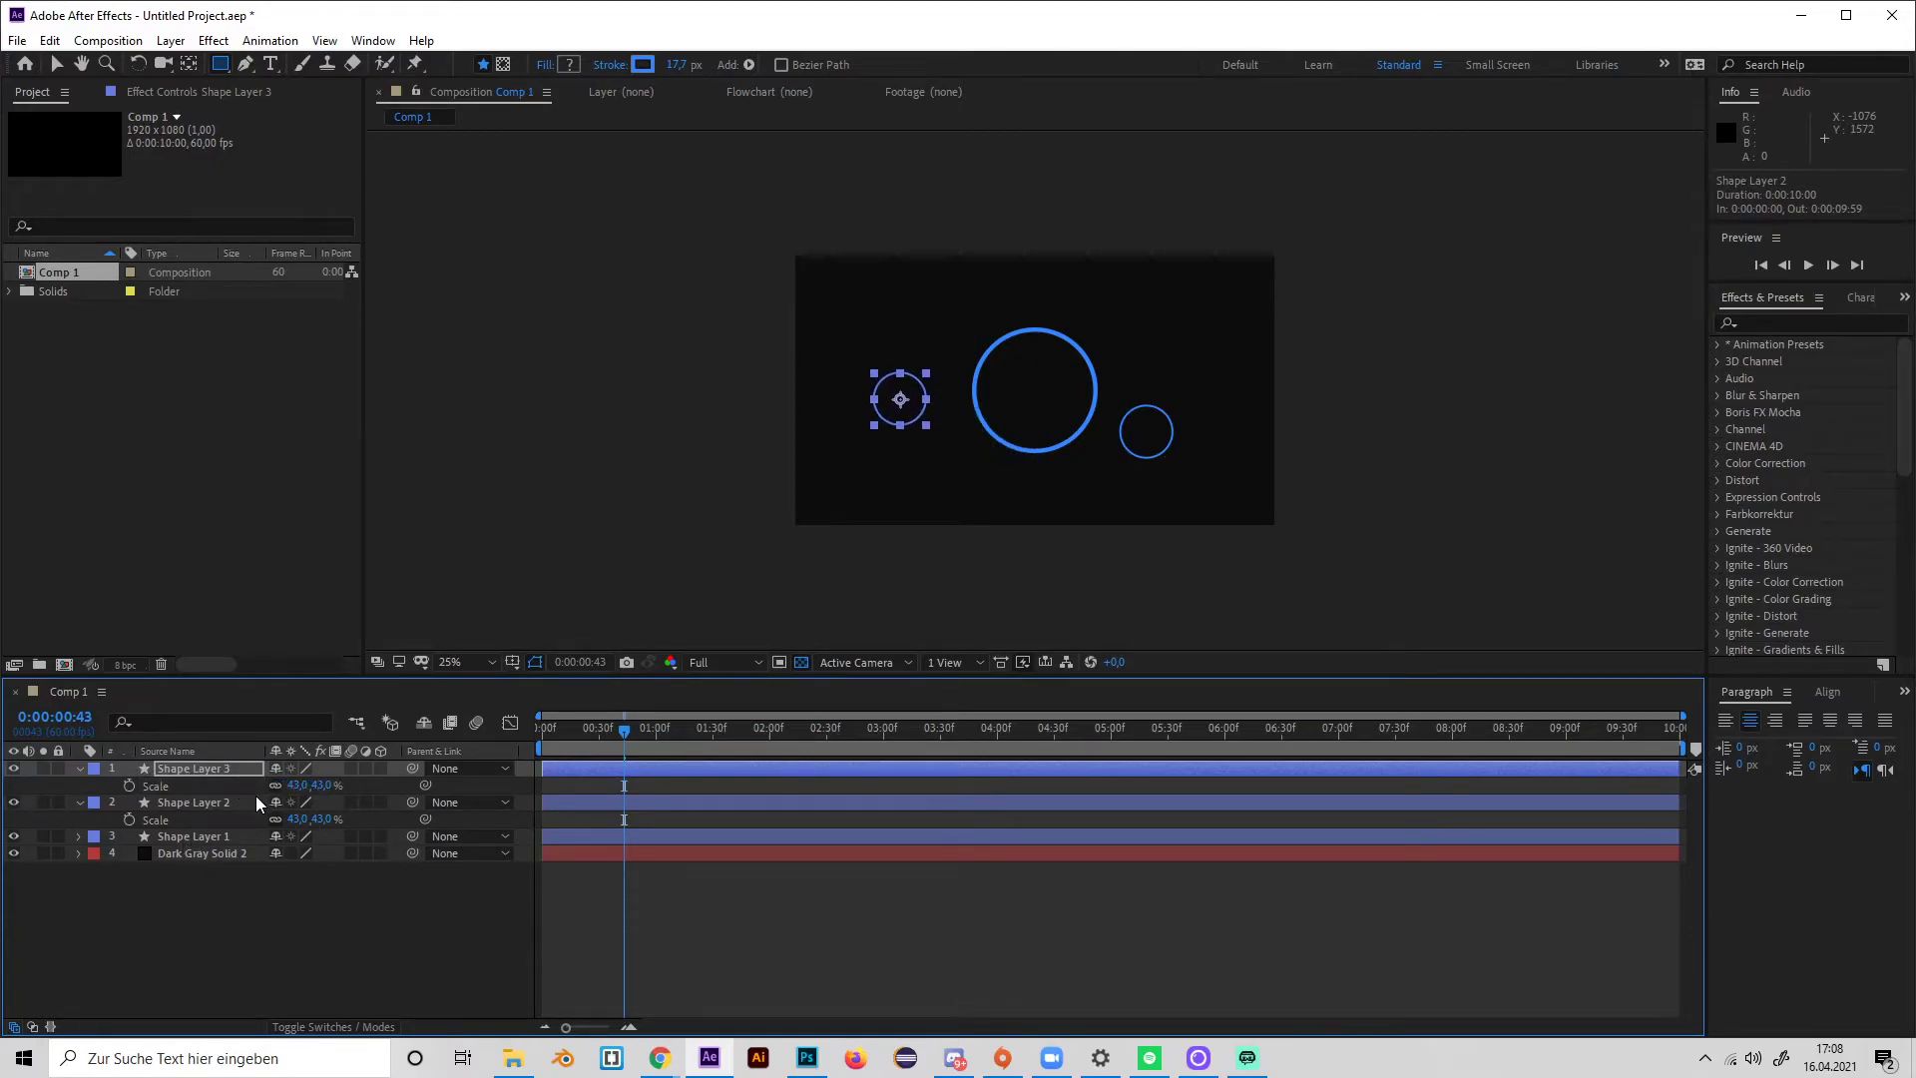
left_click_drag(329, 793, 308, 794)
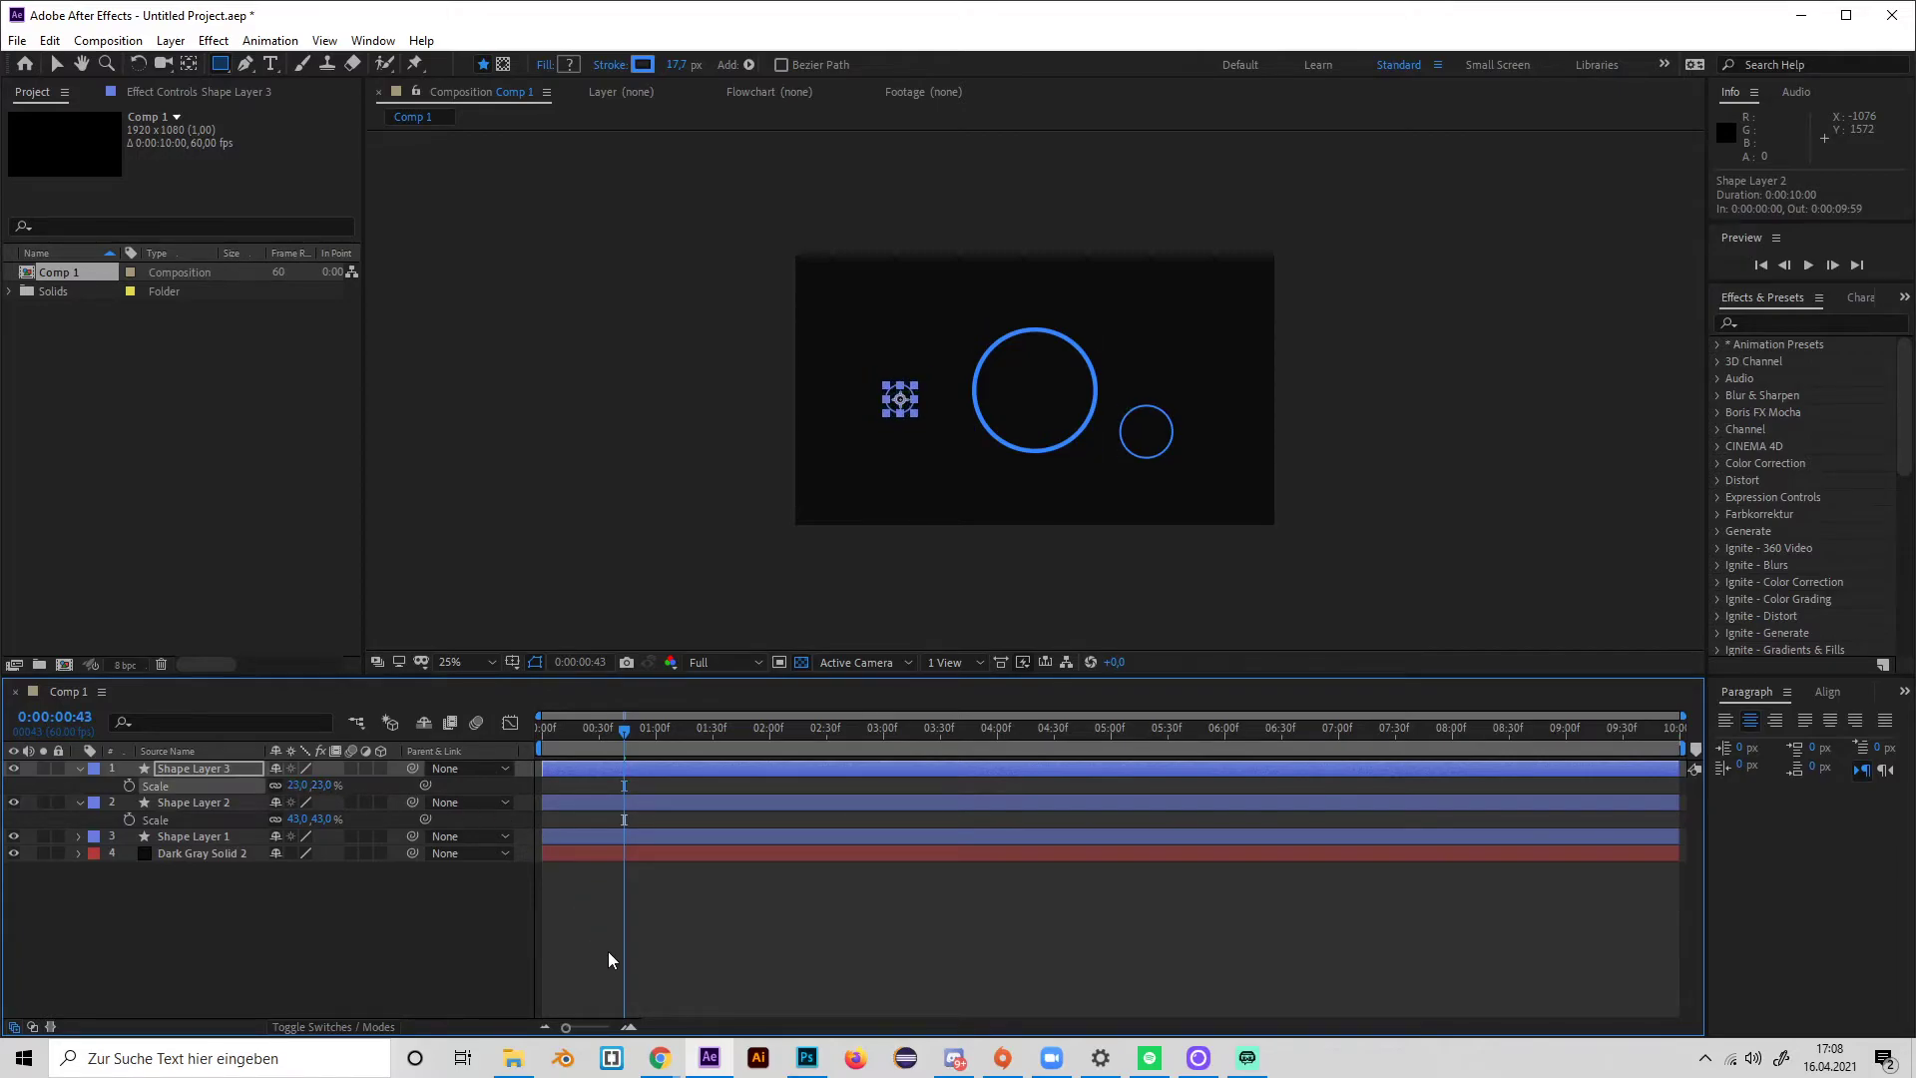
left_click(608, 950)
key("Home")
key("space")
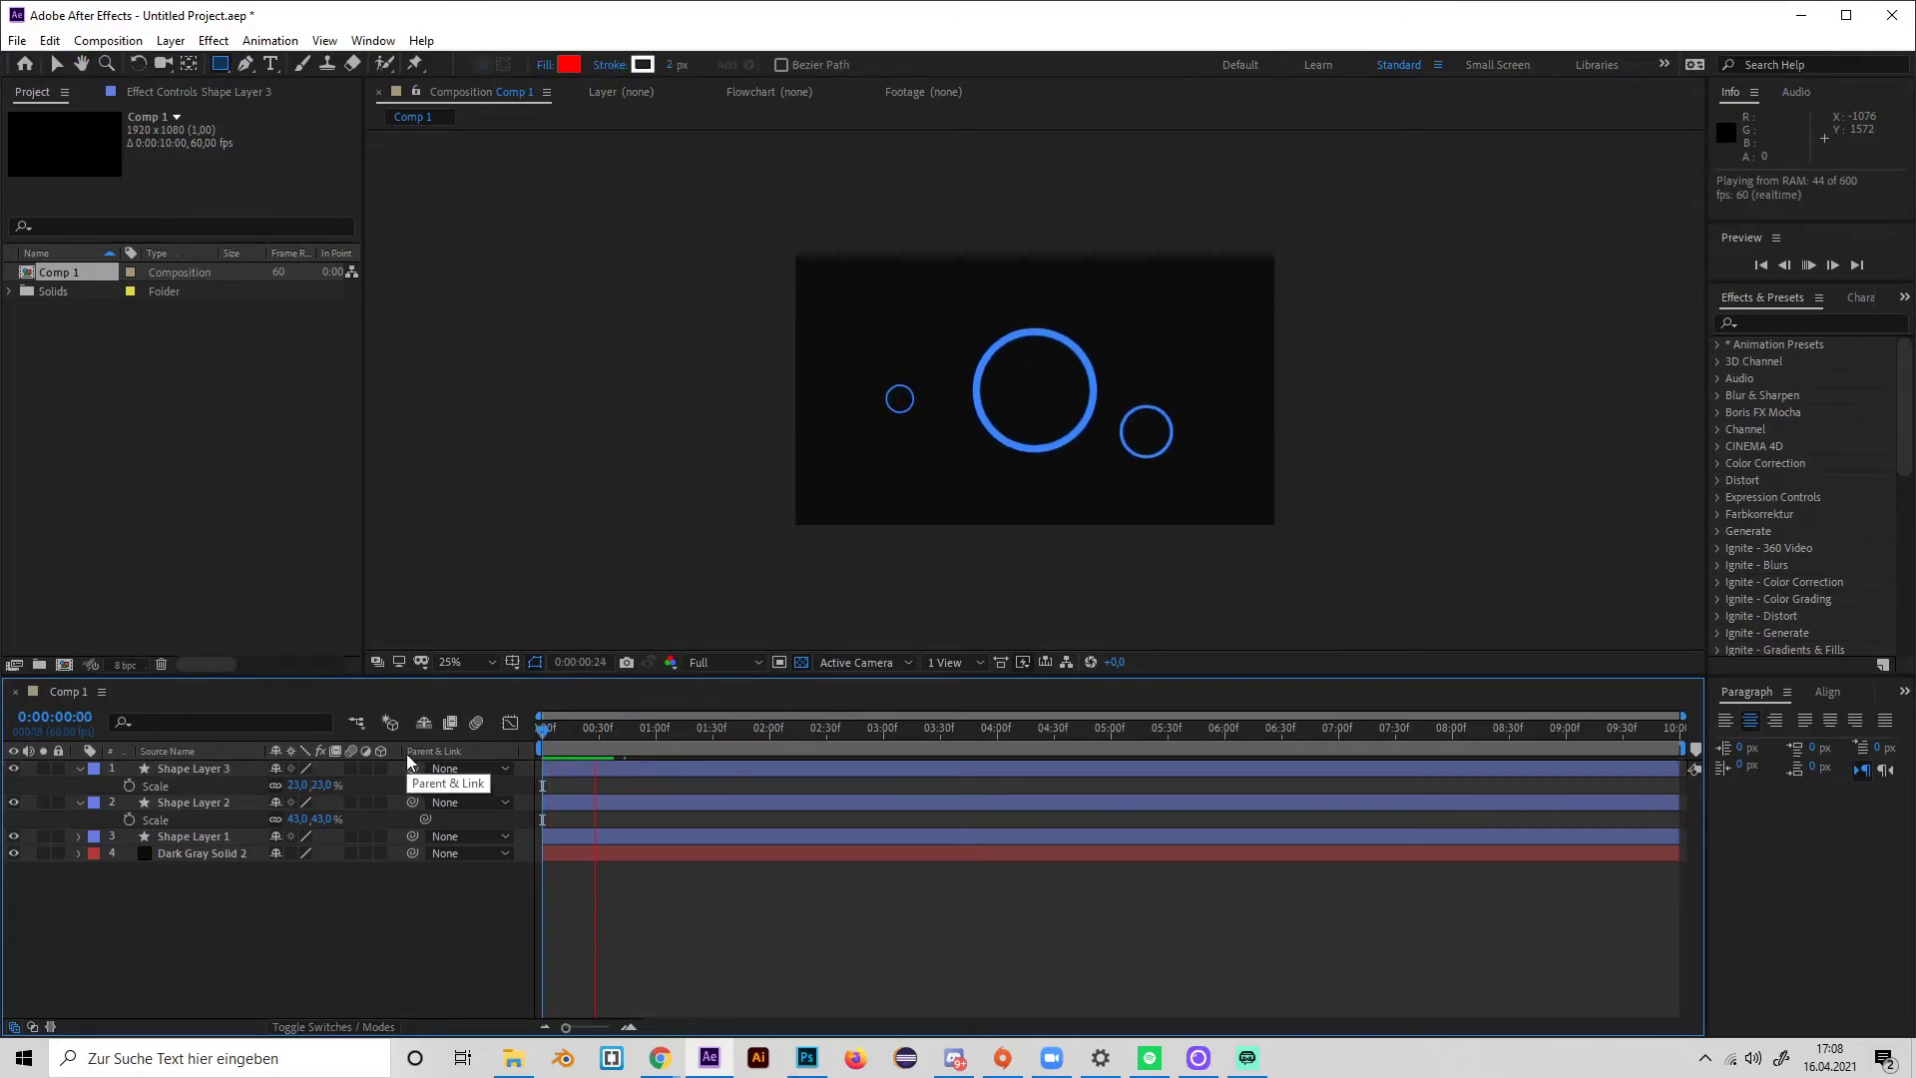
Shift Shape Layers 2 and 3 later, Shape Layer 2 starting at 0:00:00:13, and preview.
key("space")
left_click_drag(548, 769, 577, 798)
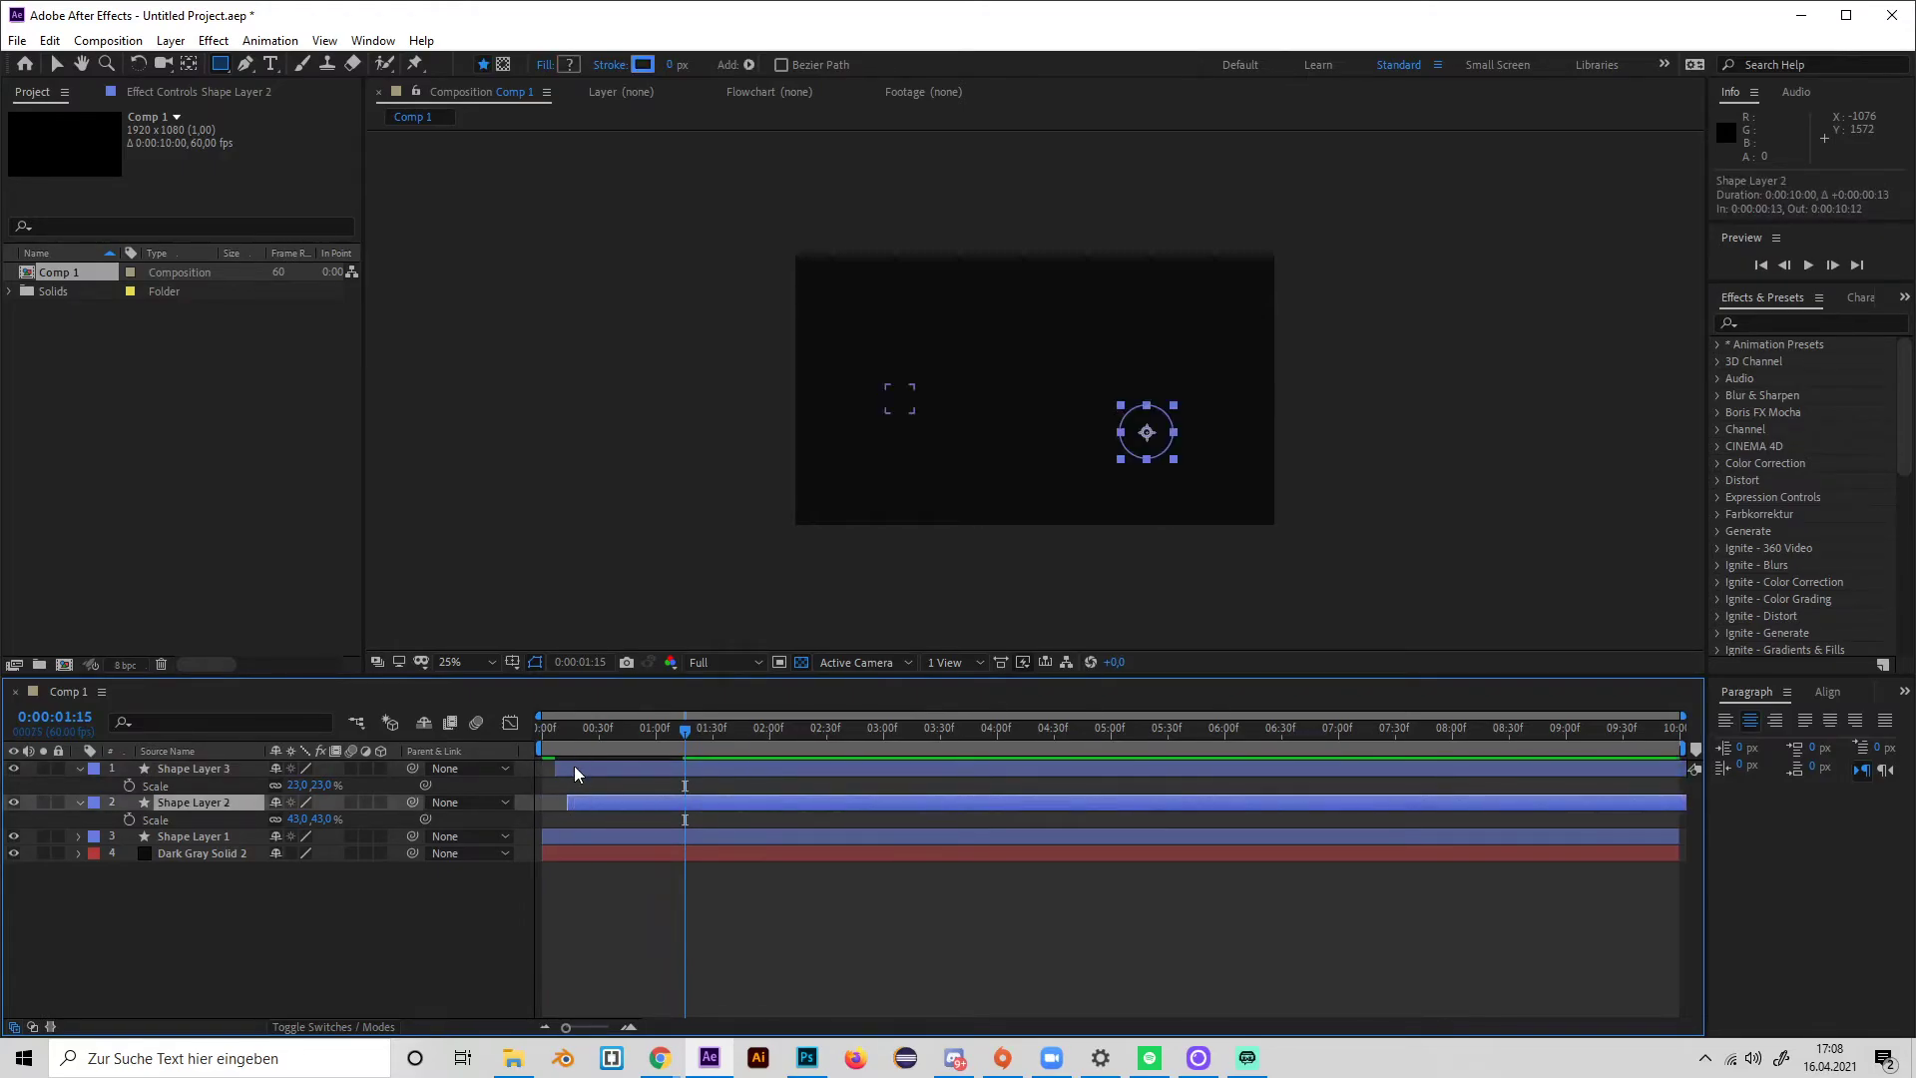
key("Home")
key("space")
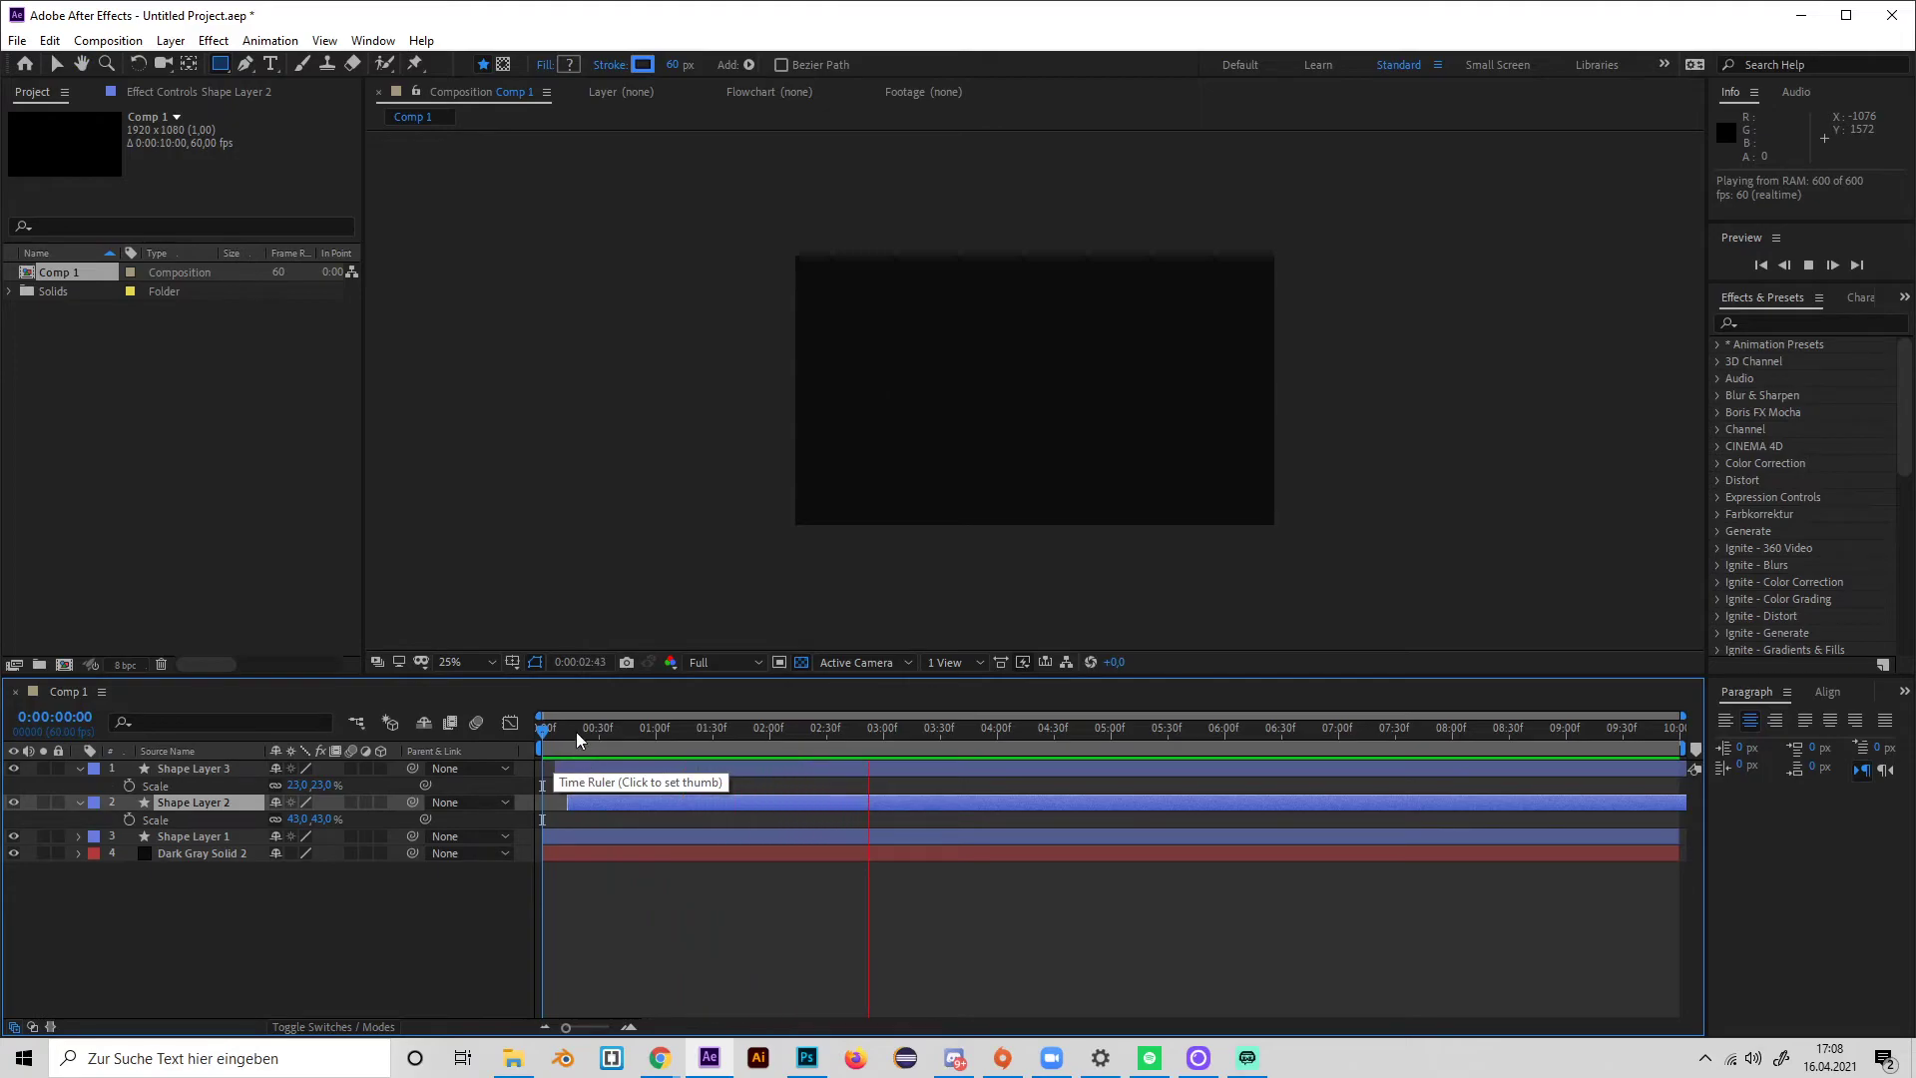
key("space")
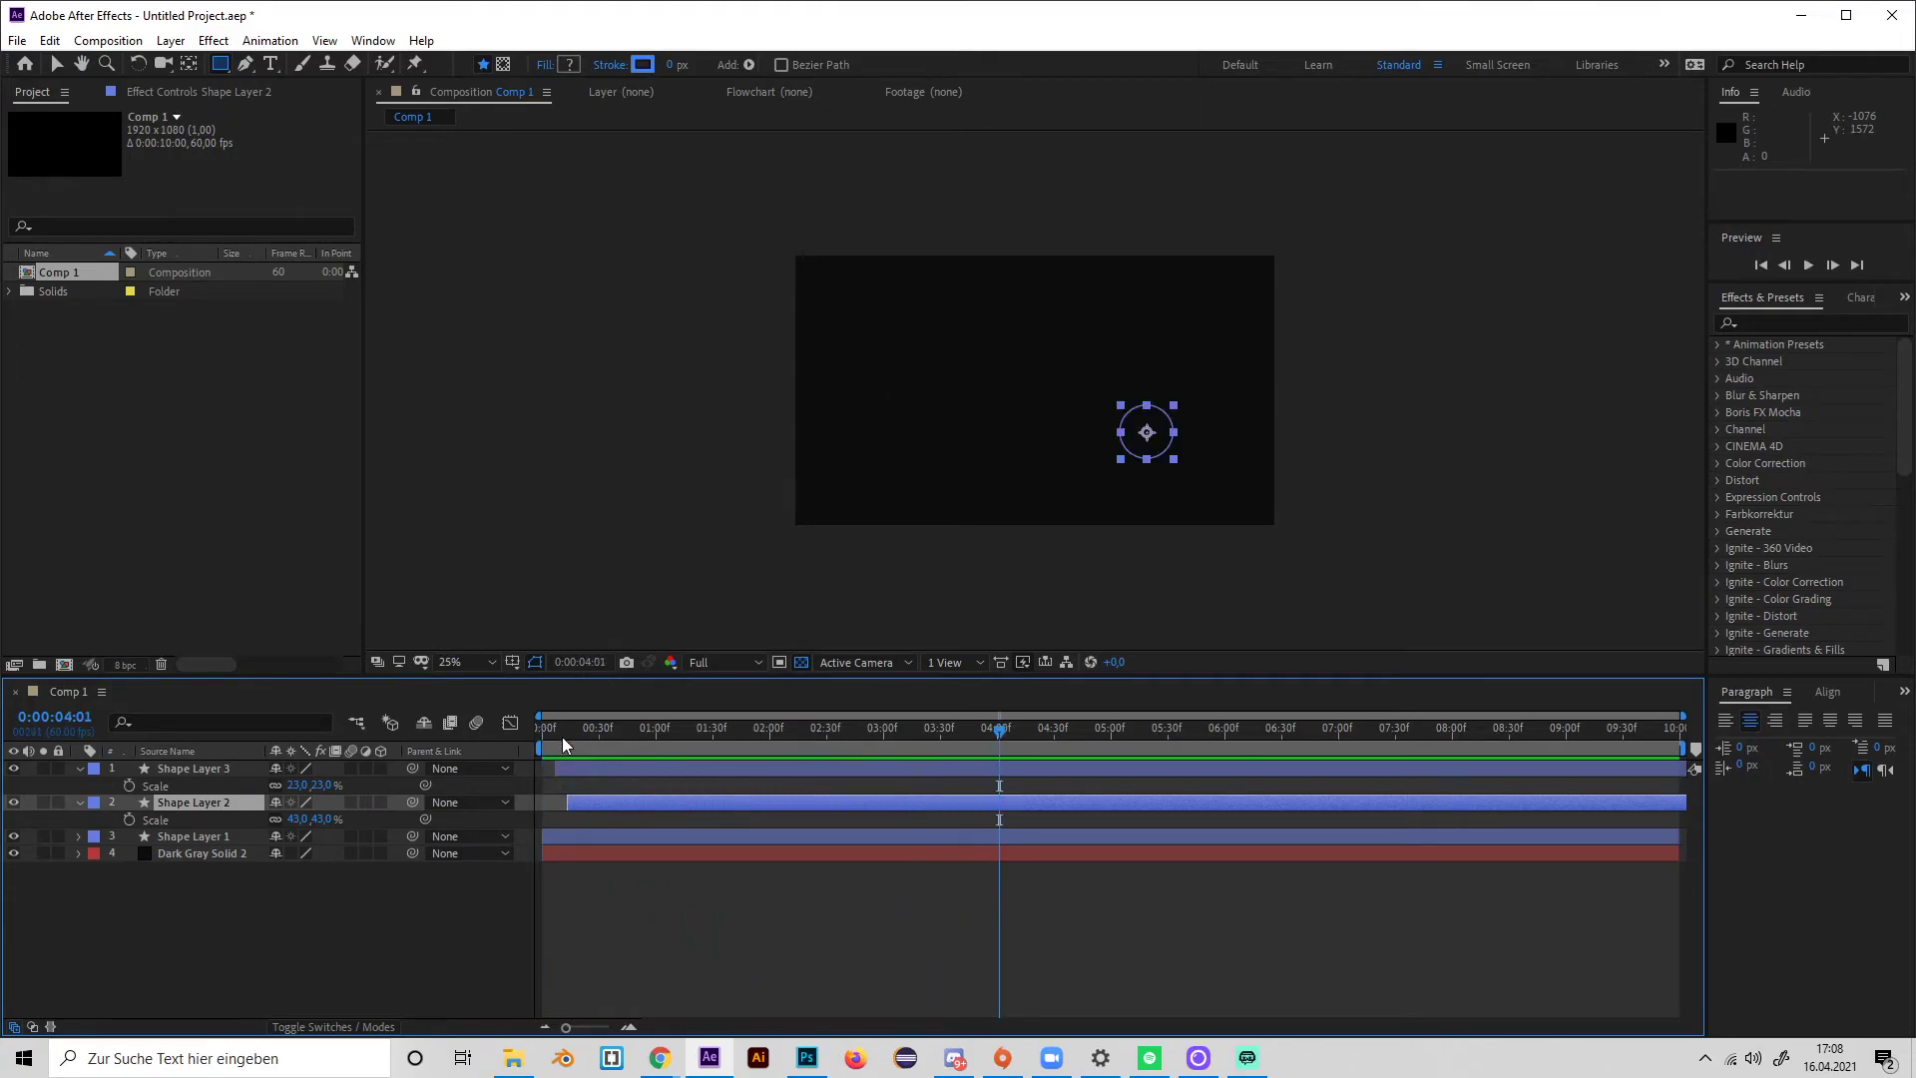
left_click_drag(561, 737, 524, 735)
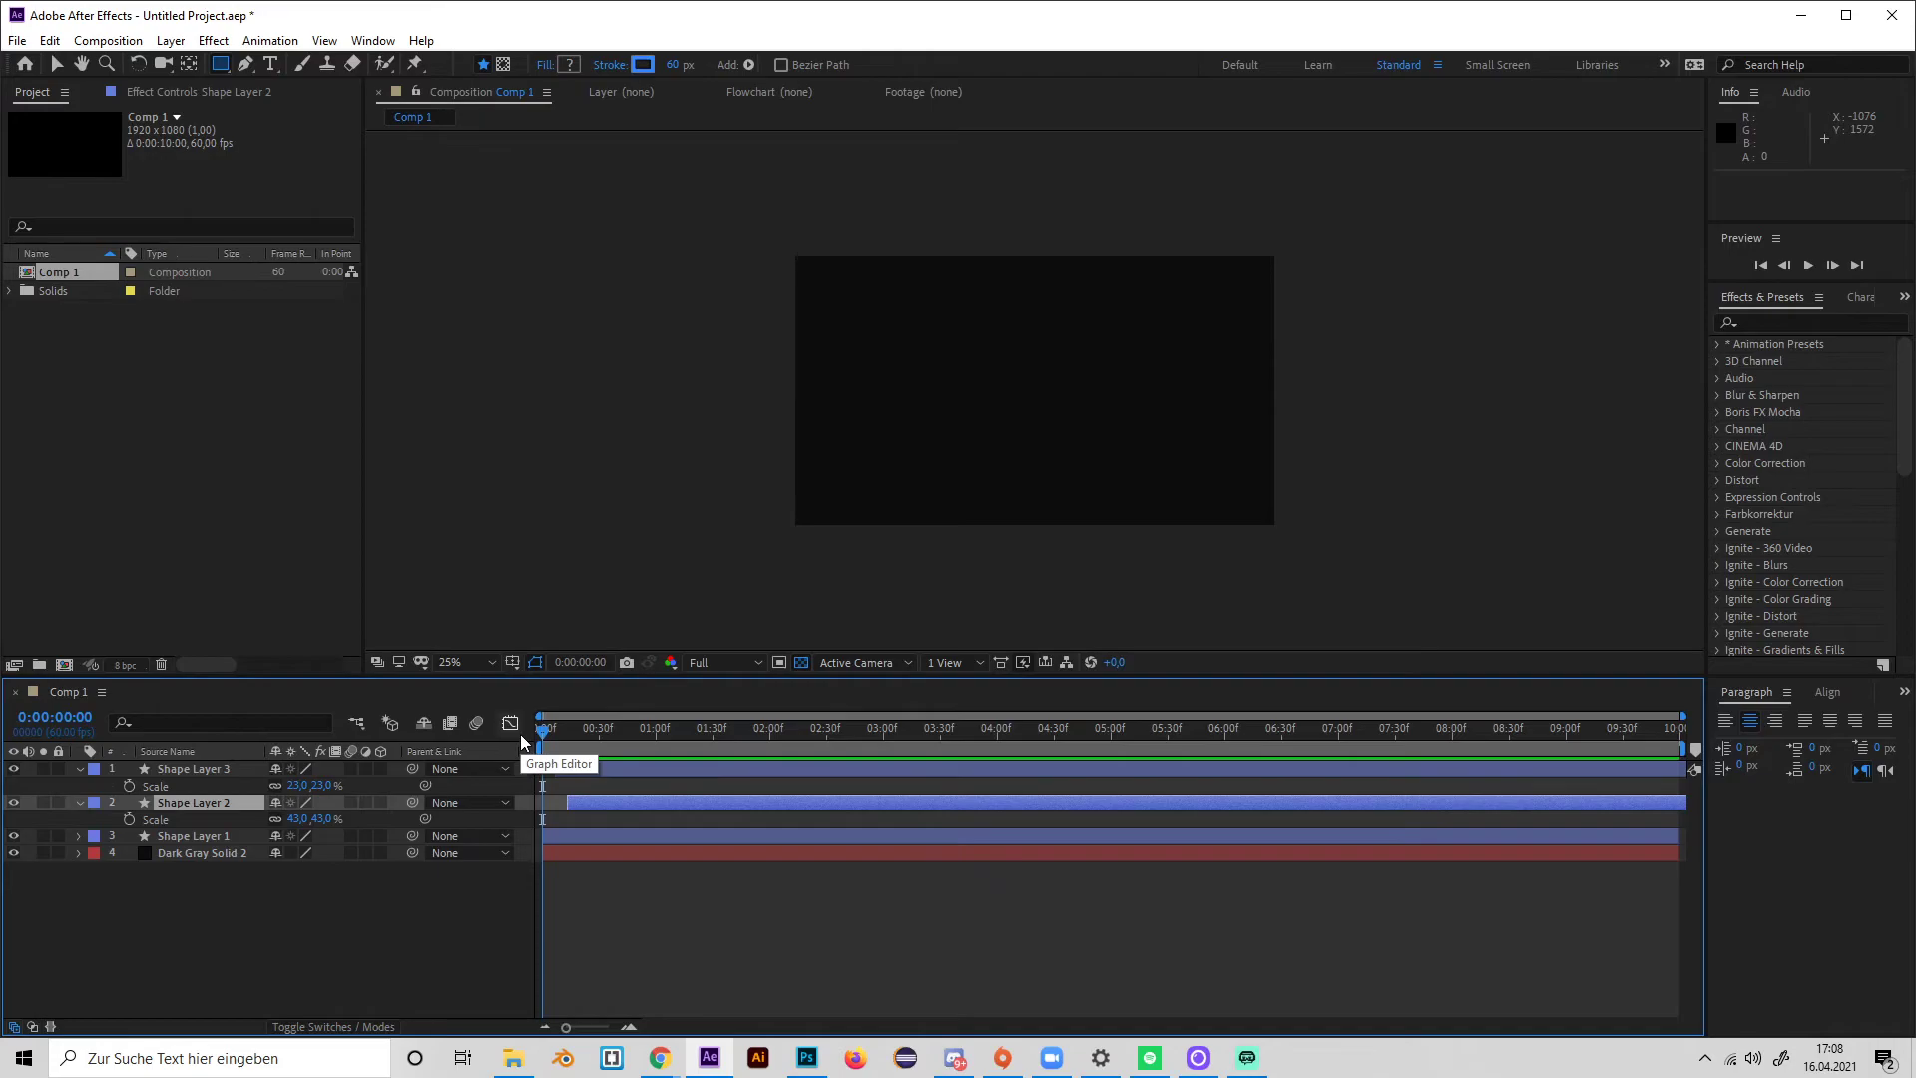